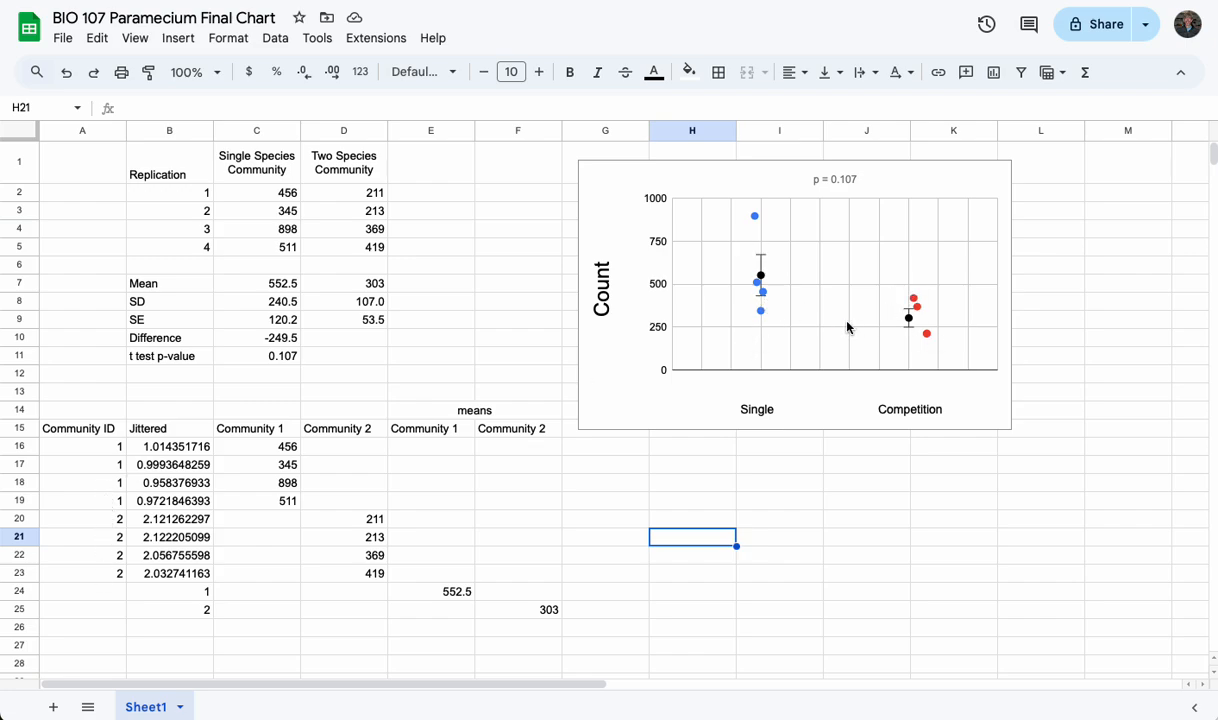
Inspect the jitter formula in B16, then enter 4 in cells H22 and H23 to recalculate the jittered values
{"action": "left_click", "coordinate": [166, 446]}
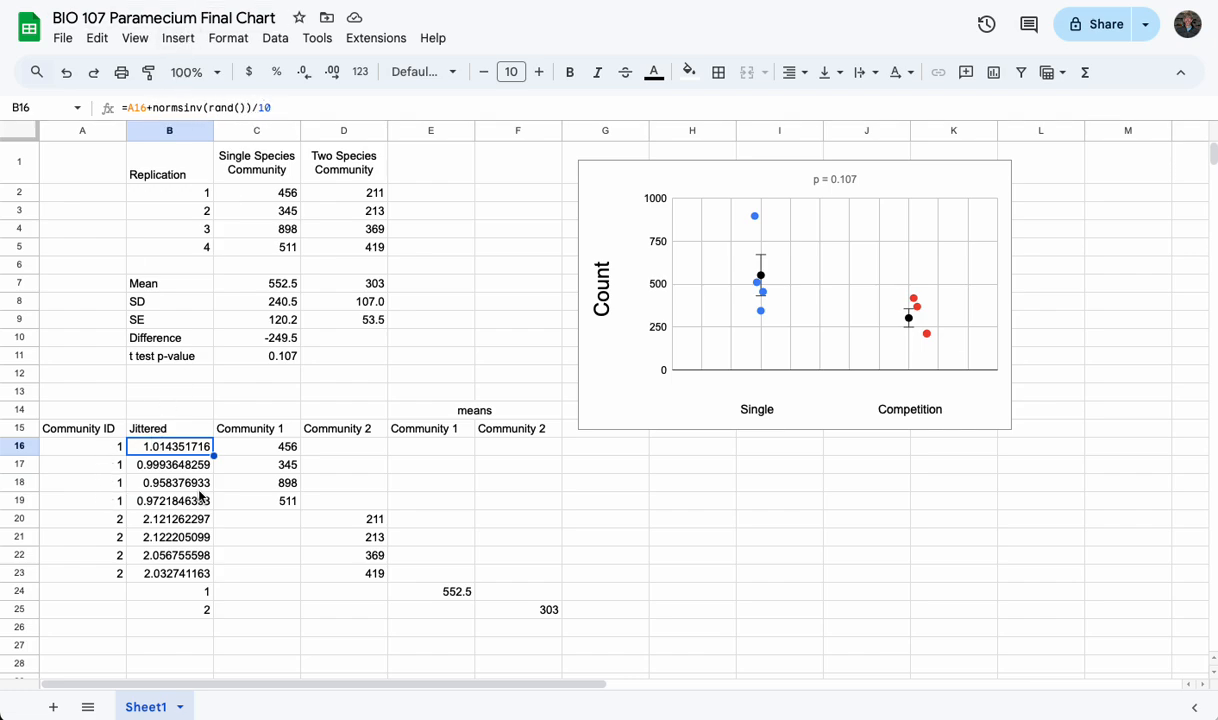
{"action": "left_click", "coordinate": [712, 558]}
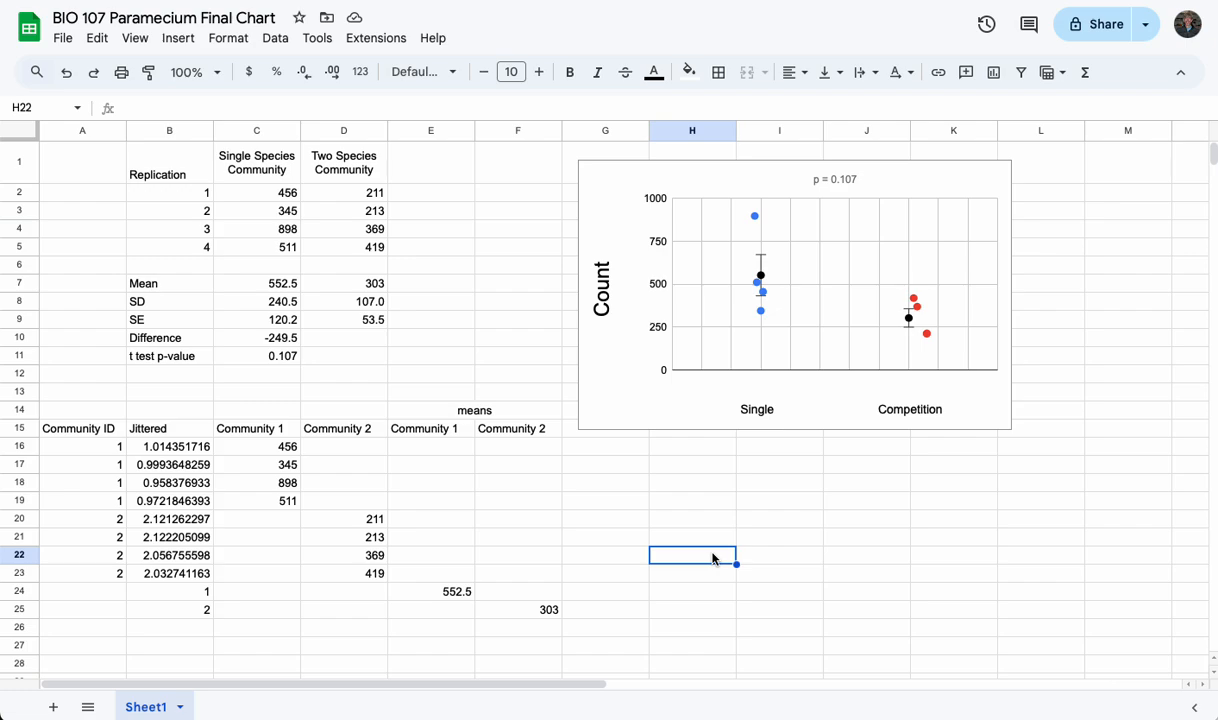
{"action": "type", "text": "4"}
{"action": "key", "text": "Return"}
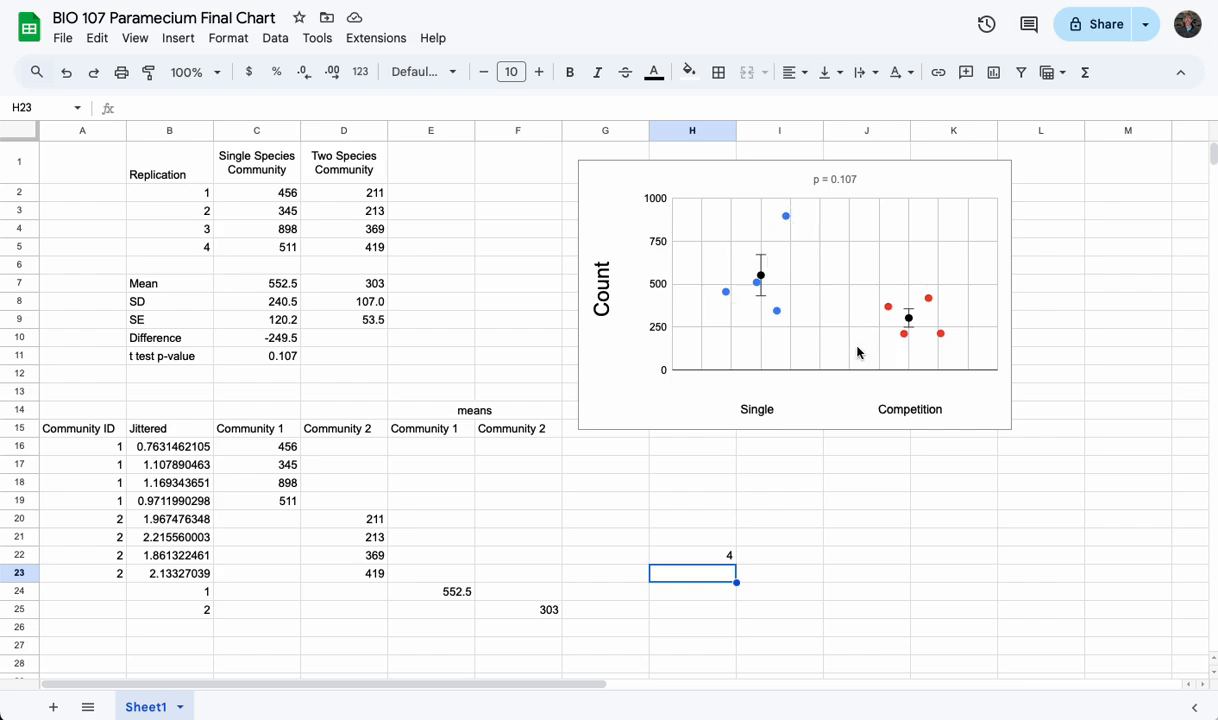
{"action": "type", "text": "4"}
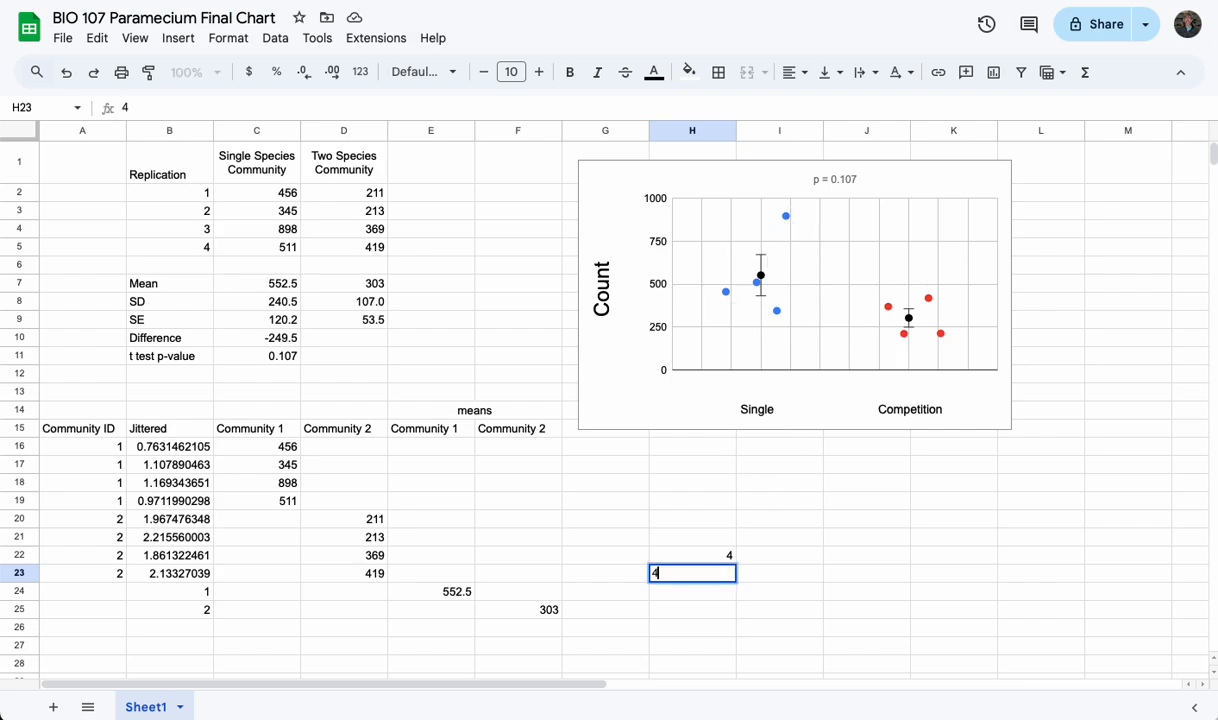
{"action": "key", "text": "Return"}
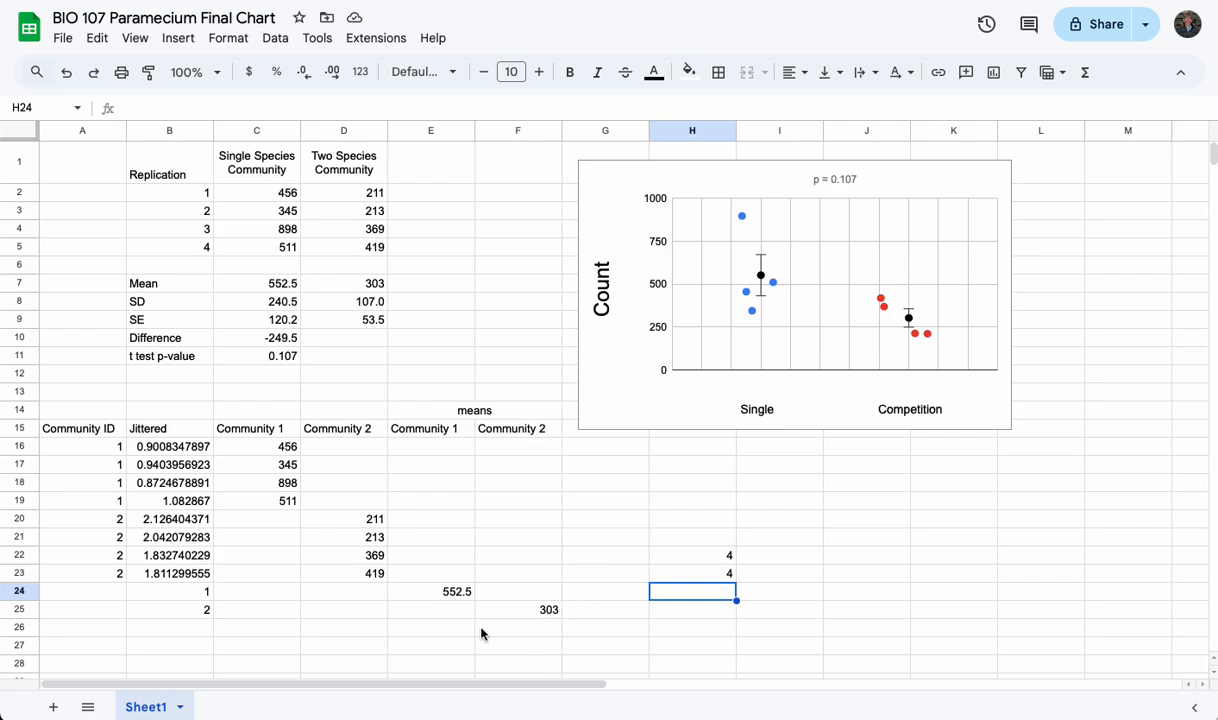
Insert a scatter chart from B15:C25, shrink it, and place it above the Community columns of the data table
{"action": "left_click", "coordinate": [176, 429]}
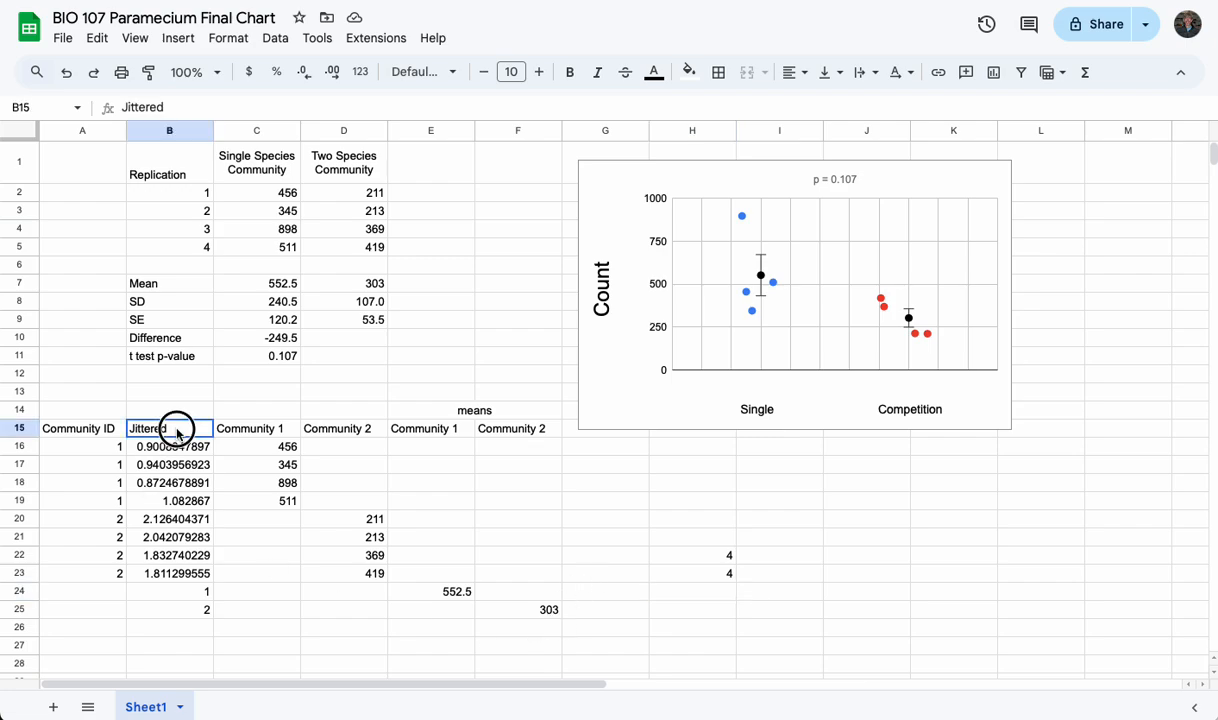
{"action": "left_click_drag", "start_coordinate": [176, 429], "coordinate": [238, 607]}
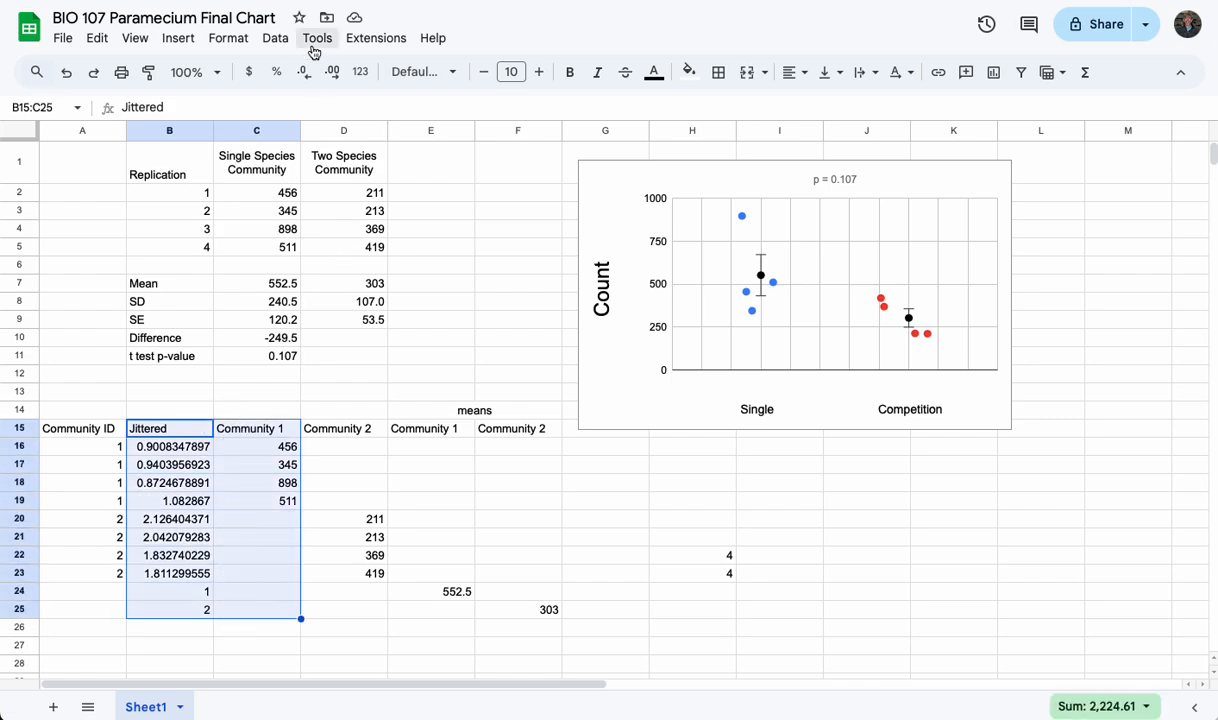
{"action": "left_click", "coordinate": [178, 40]}
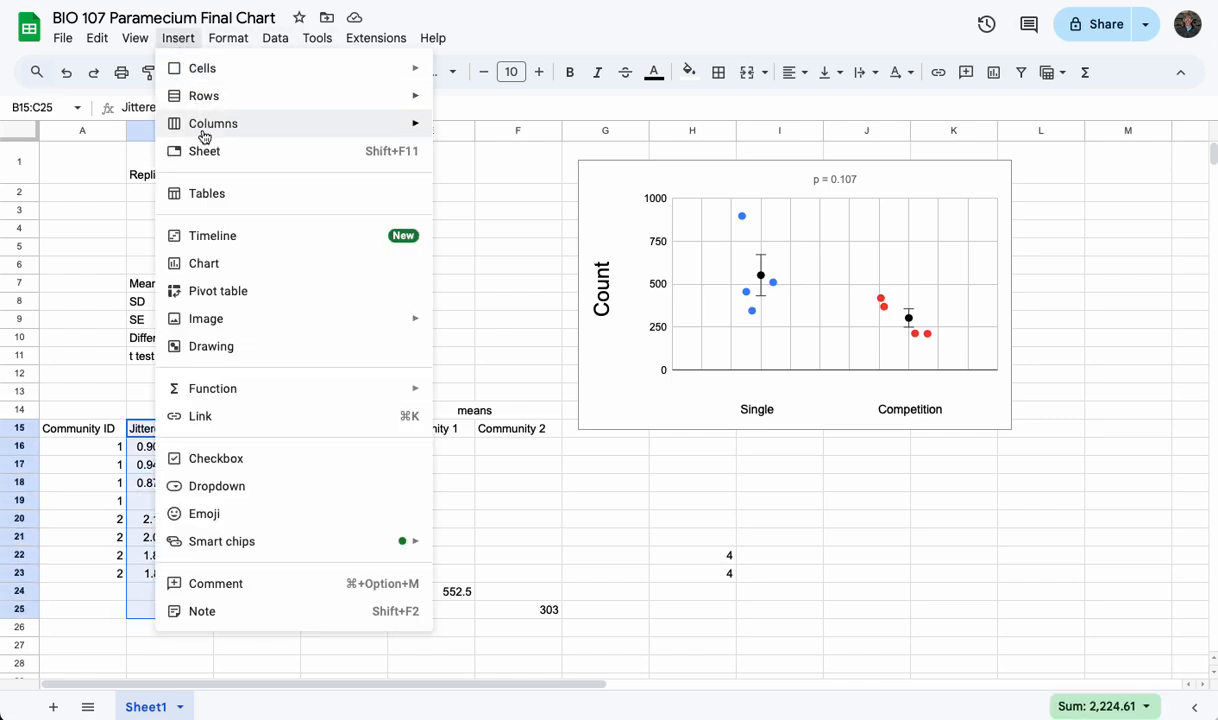
{"action": "left_click", "coordinate": [217, 265]}
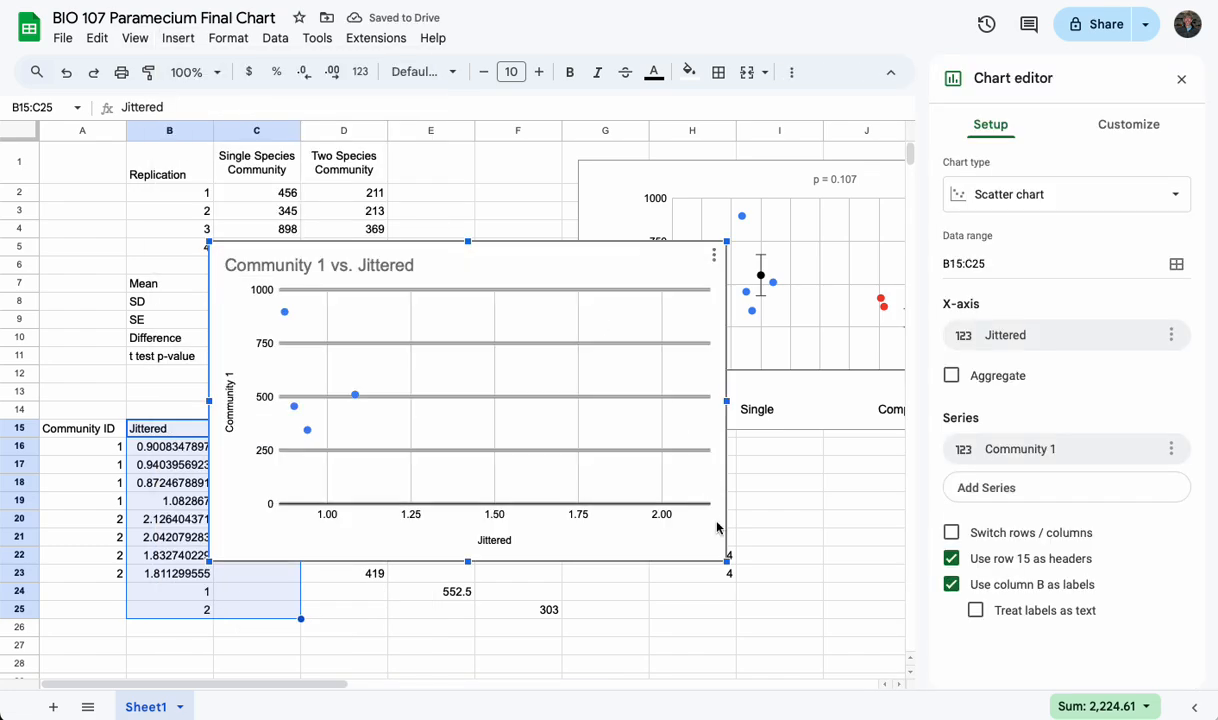
{"action": "left_click_drag", "start_coordinate": [726, 561], "coordinate": [575, 493]}
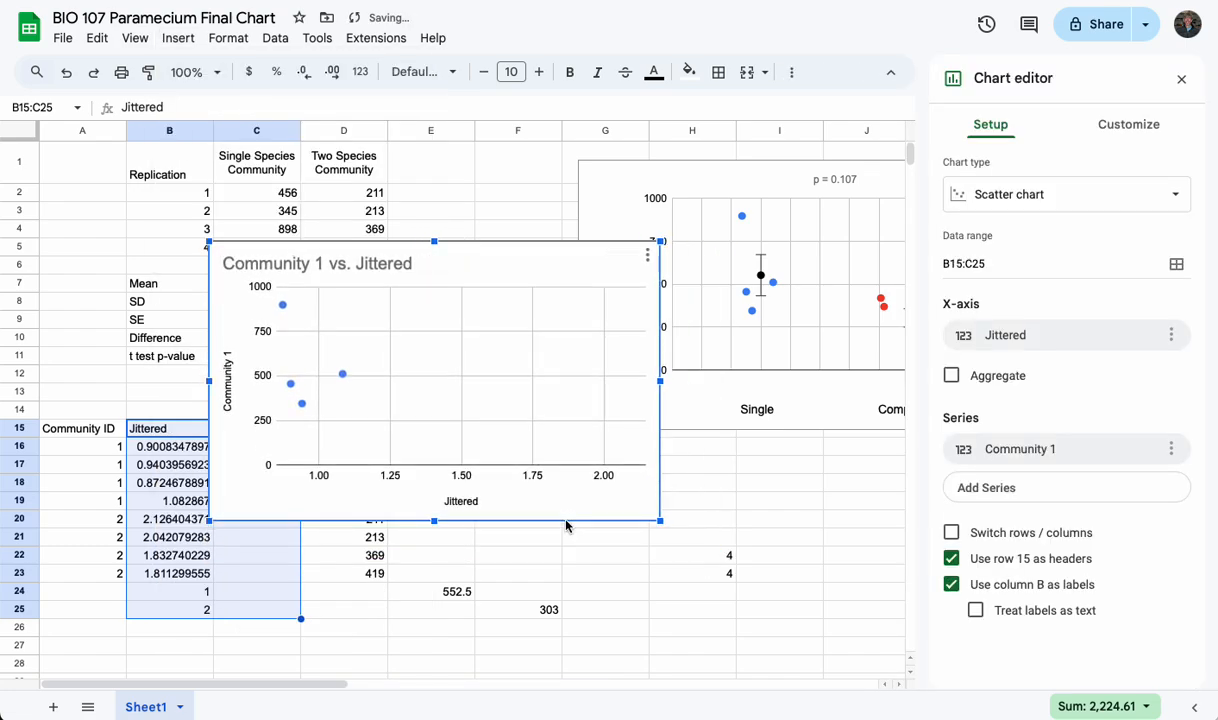
{"action": "left_click_drag", "start_coordinate": [587, 250], "coordinate": [755, 150]}
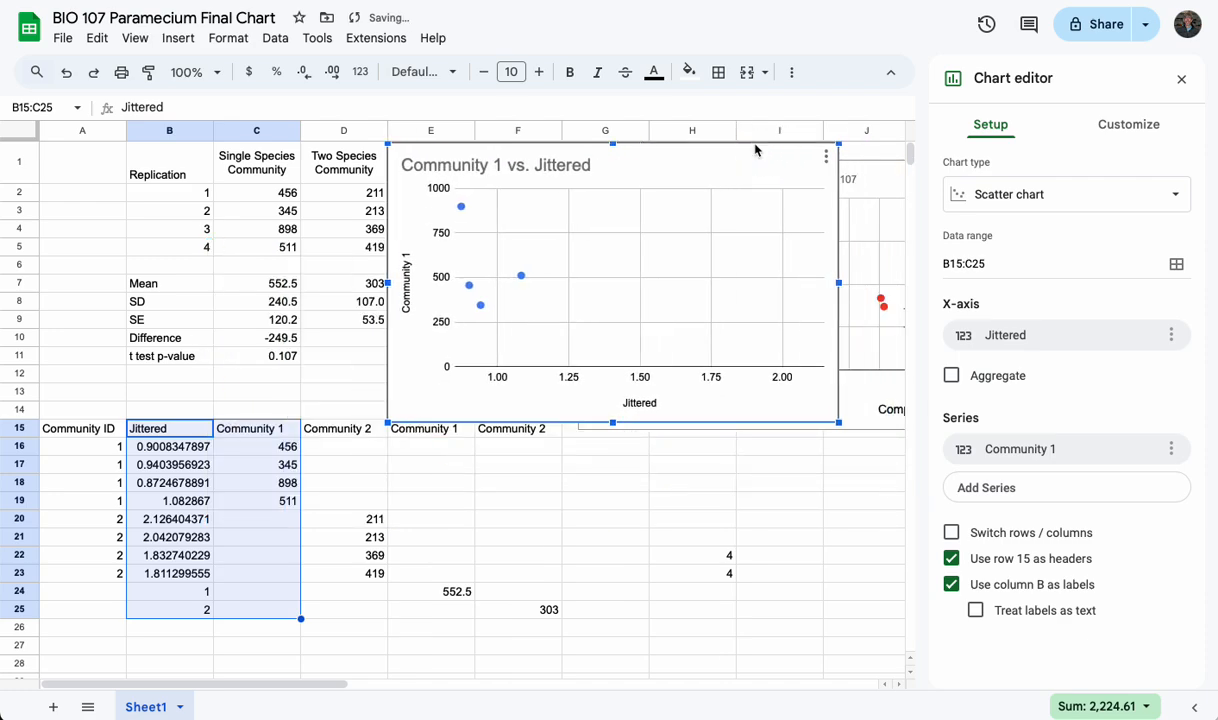
Add the Community 2 counts in D15:D25 to the new chart as a second series
{"action": "left_click", "coordinate": [1006, 488]}
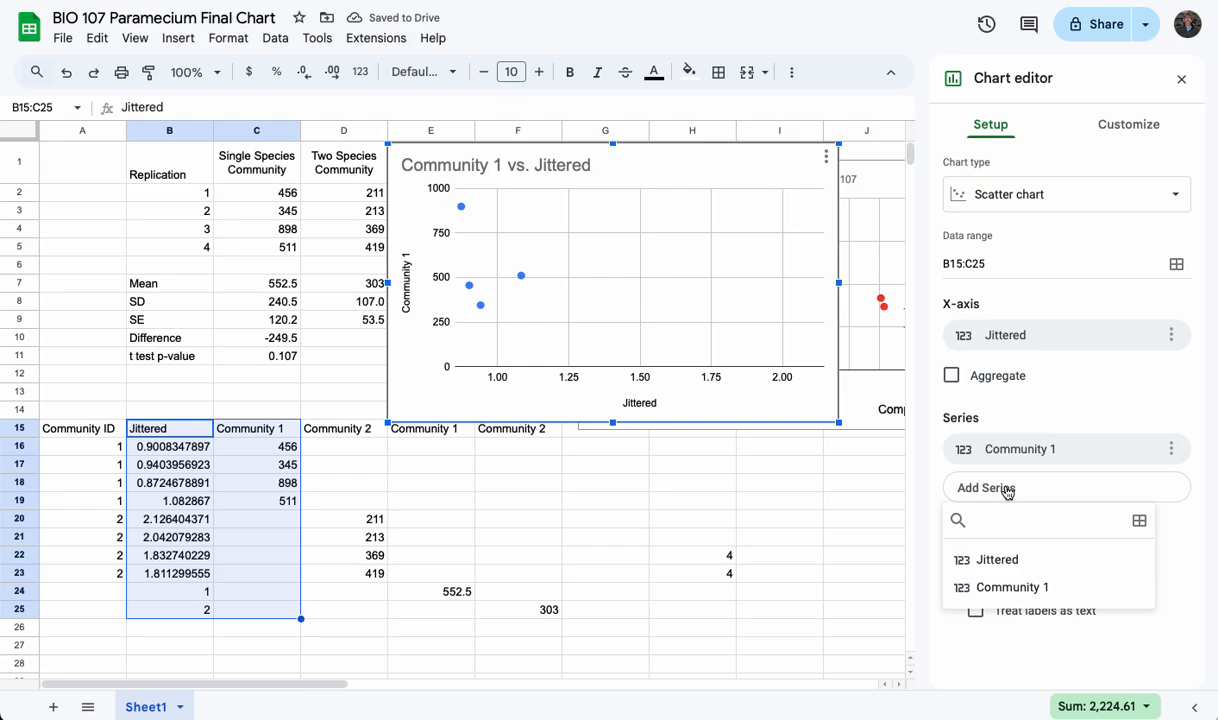
{"action": "left_click", "coordinate": [1139, 521]}
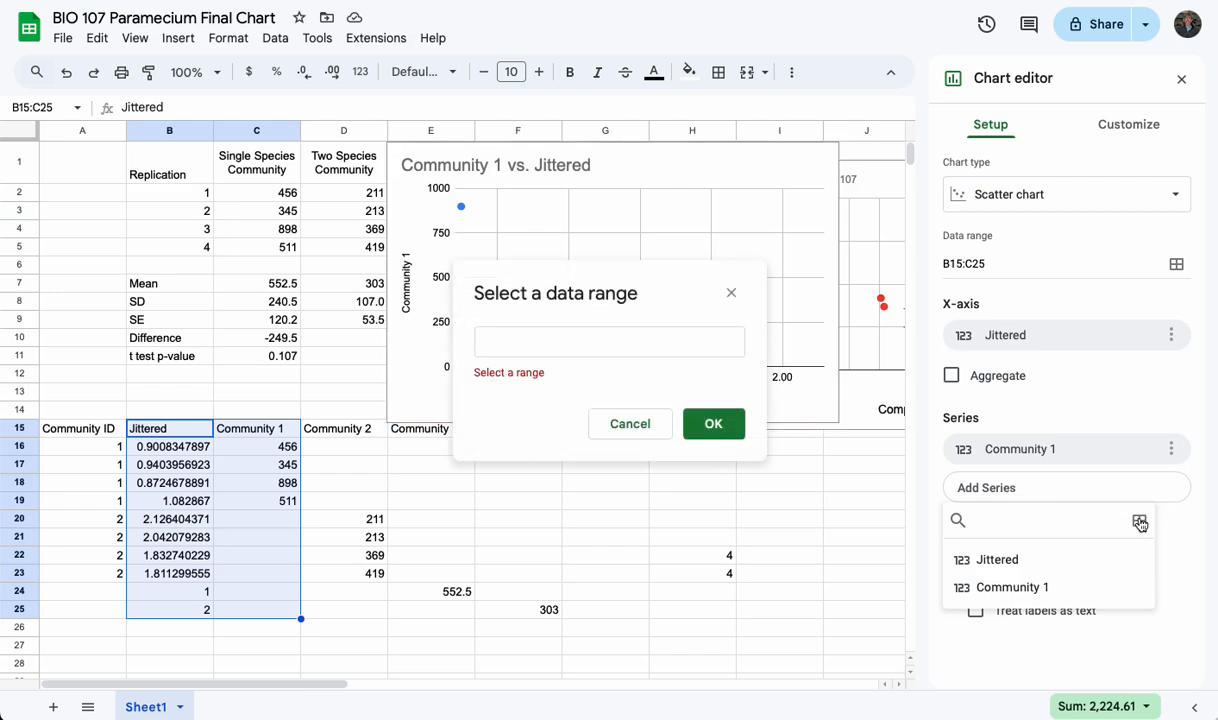
{"action": "left_click", "coordinate": [335, 430]}
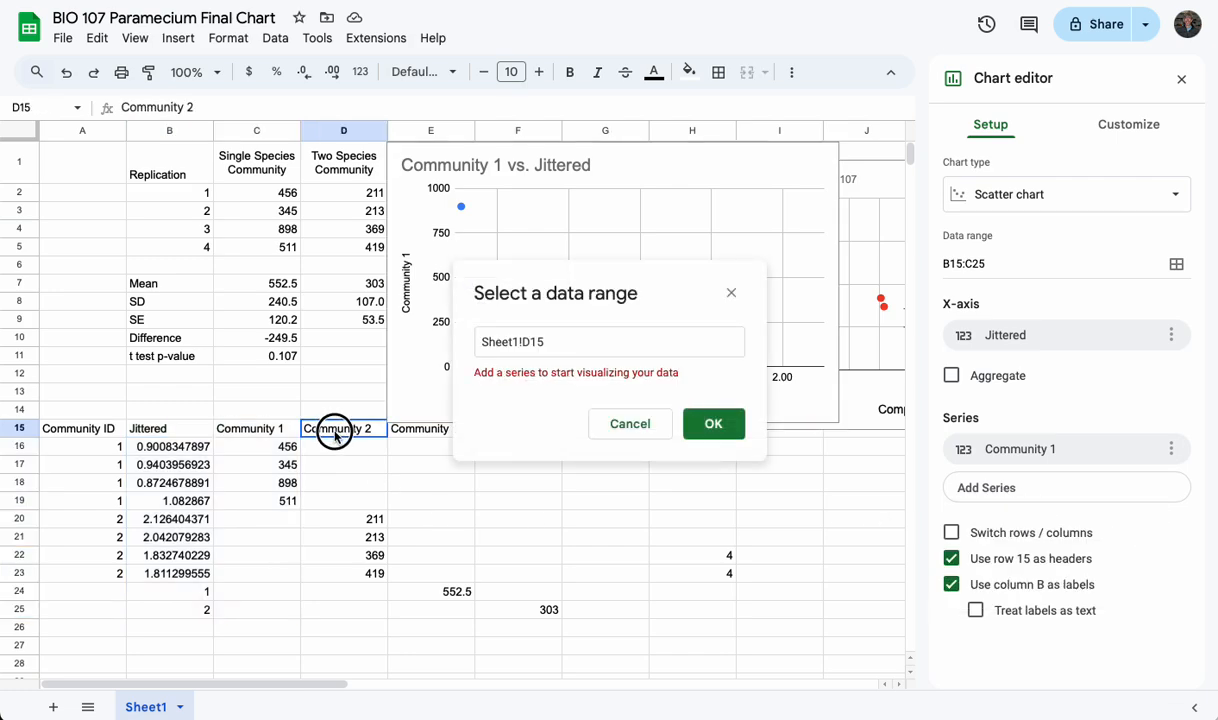
{"action": "left_click_drag", "start_coordinate": [335, 434], "coordinate": [340, 612]}
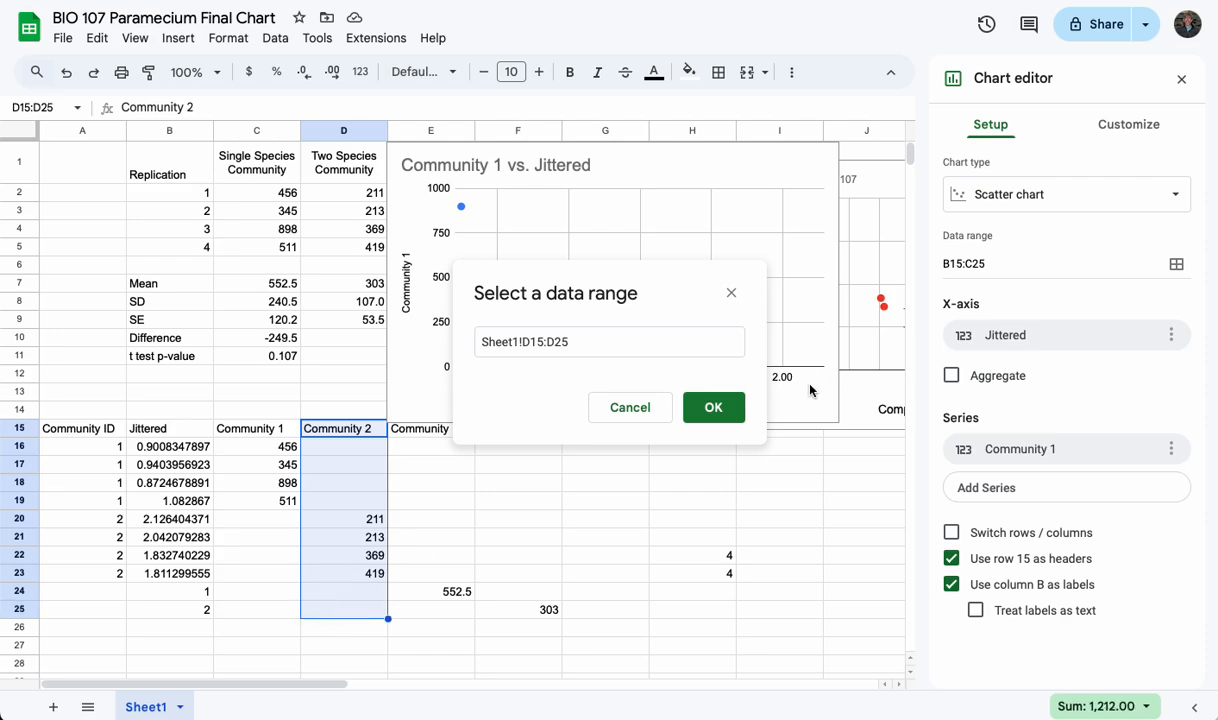
{"action": "left_click", "coordinate": [712, 407]}
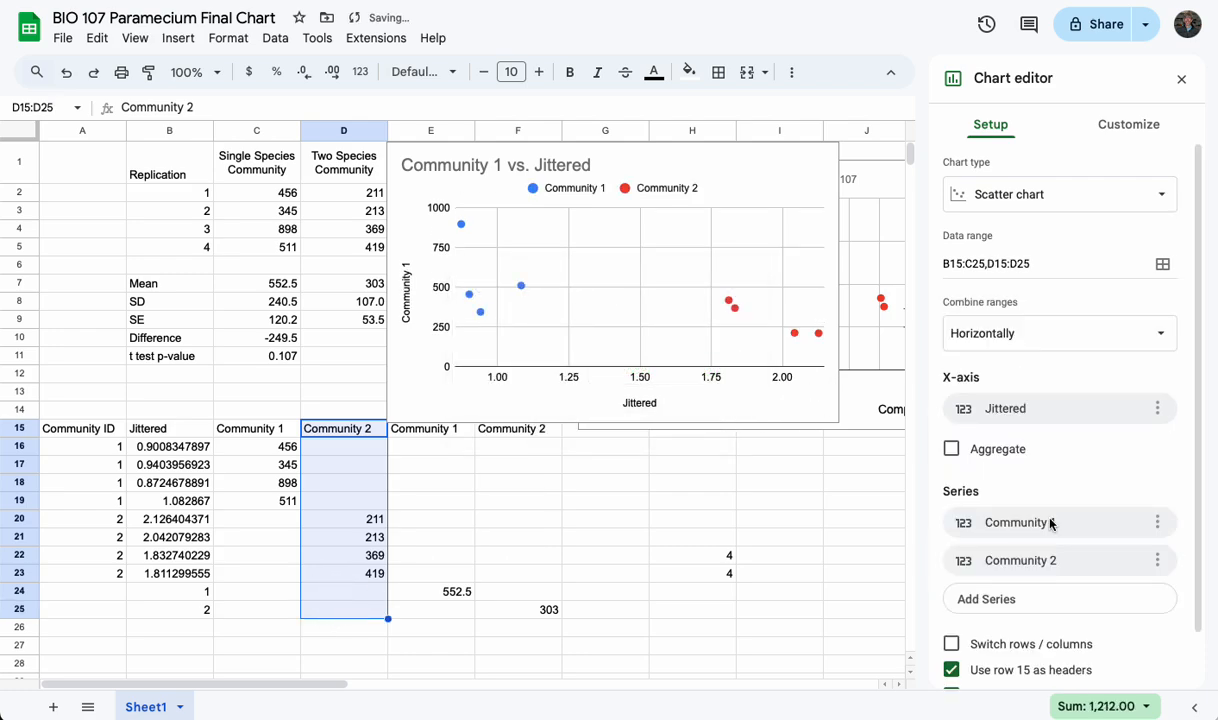
Add the Community 1 mean column, E15:E25, to the chart as a third series
{"action": "left_click", "coordinate": [1060, 598]}
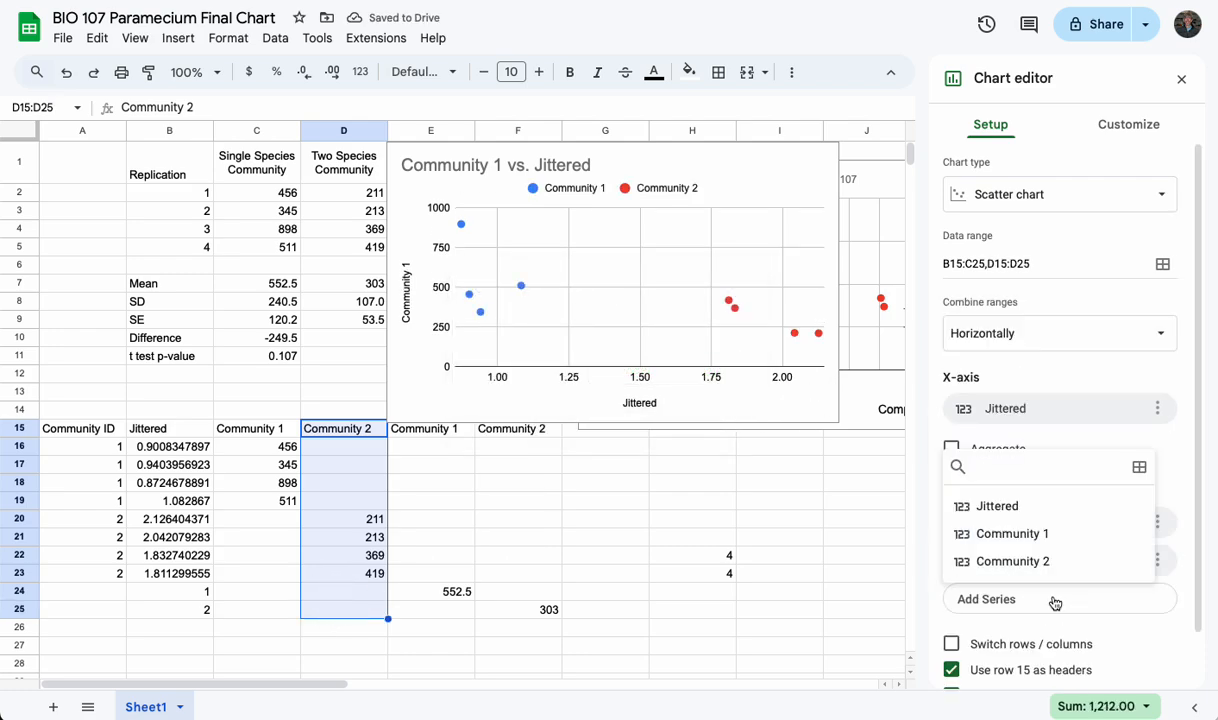
{"action": "left_click", "coordinate": [1139, 467]}
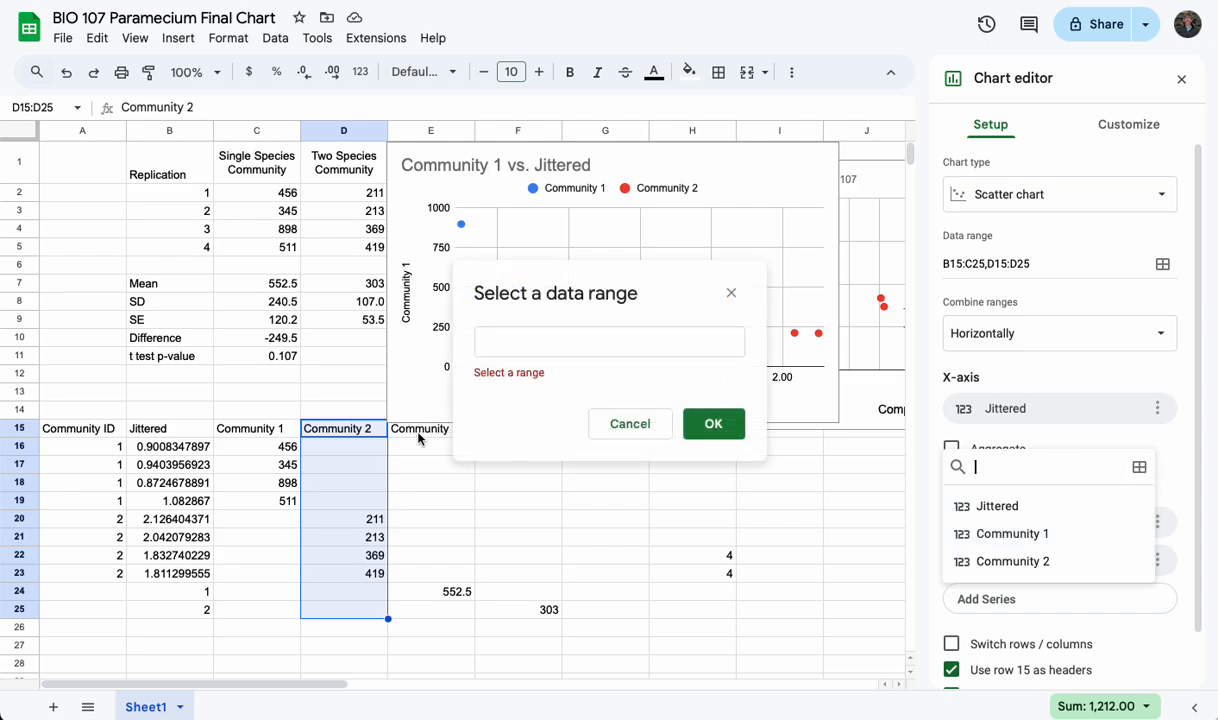
{"action": "left_click_drag", "start_coordinate": [408, 428], "coordinate": [413, 606]}
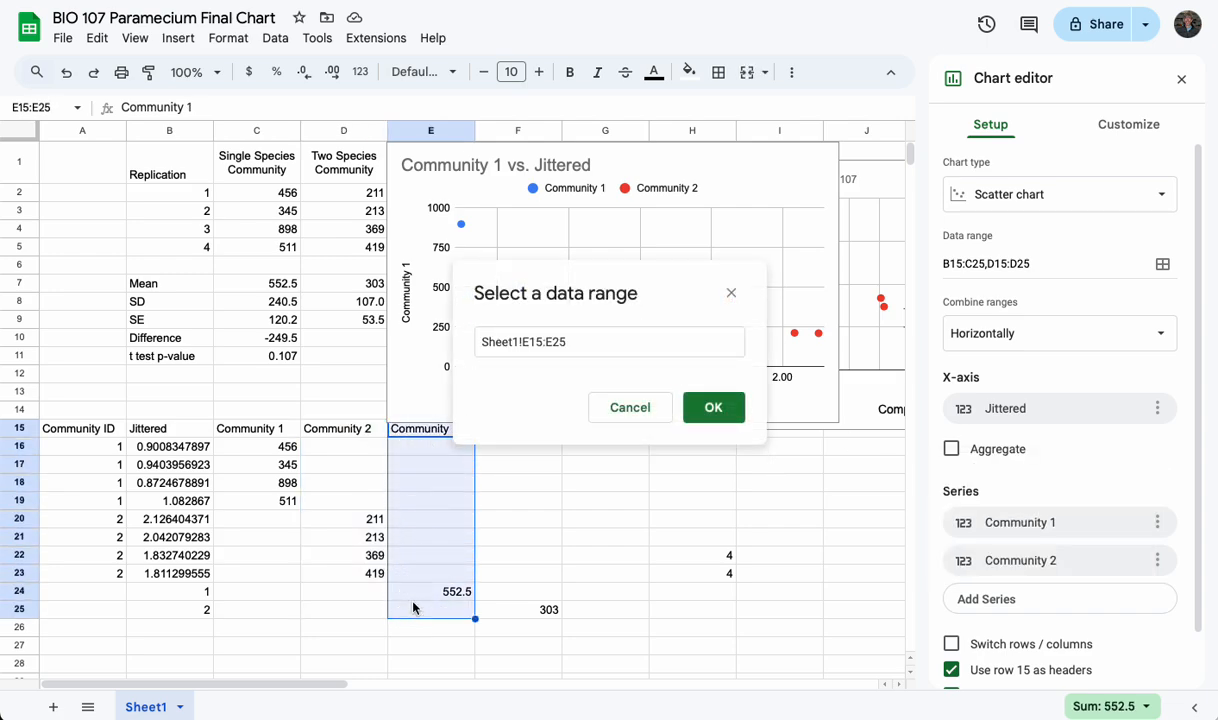
{"action": "left_click", "coordinate": [713, 407]}
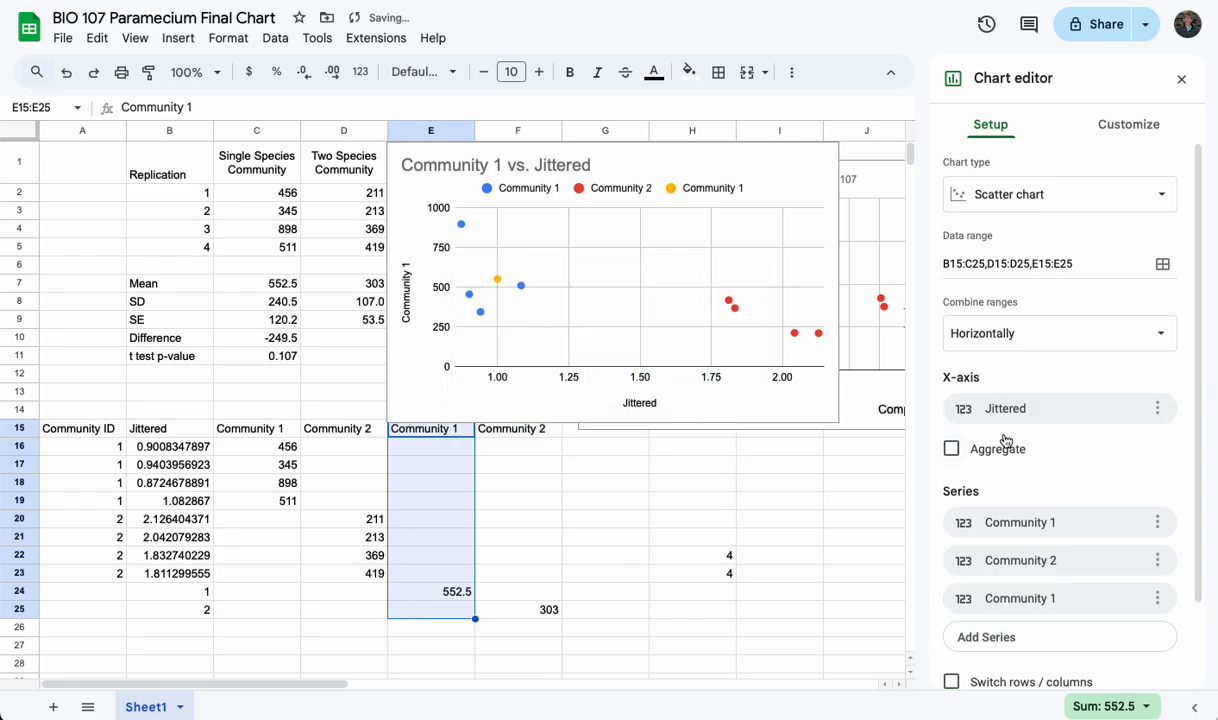
Add the Community 2 mean column, F15:F25, to the chart as a fourth series
{"action": "left_click", "coordinate": [1043, 638]}
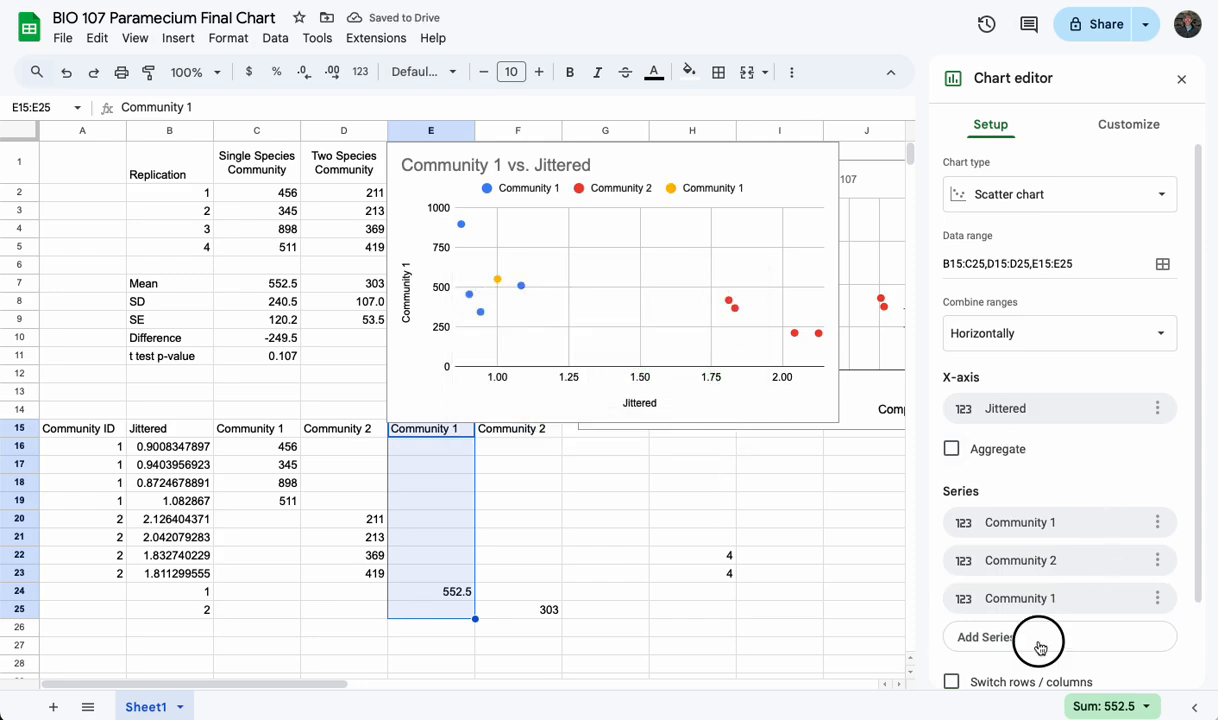
{"action": "left_click", "coordinate": [1140, 479]}
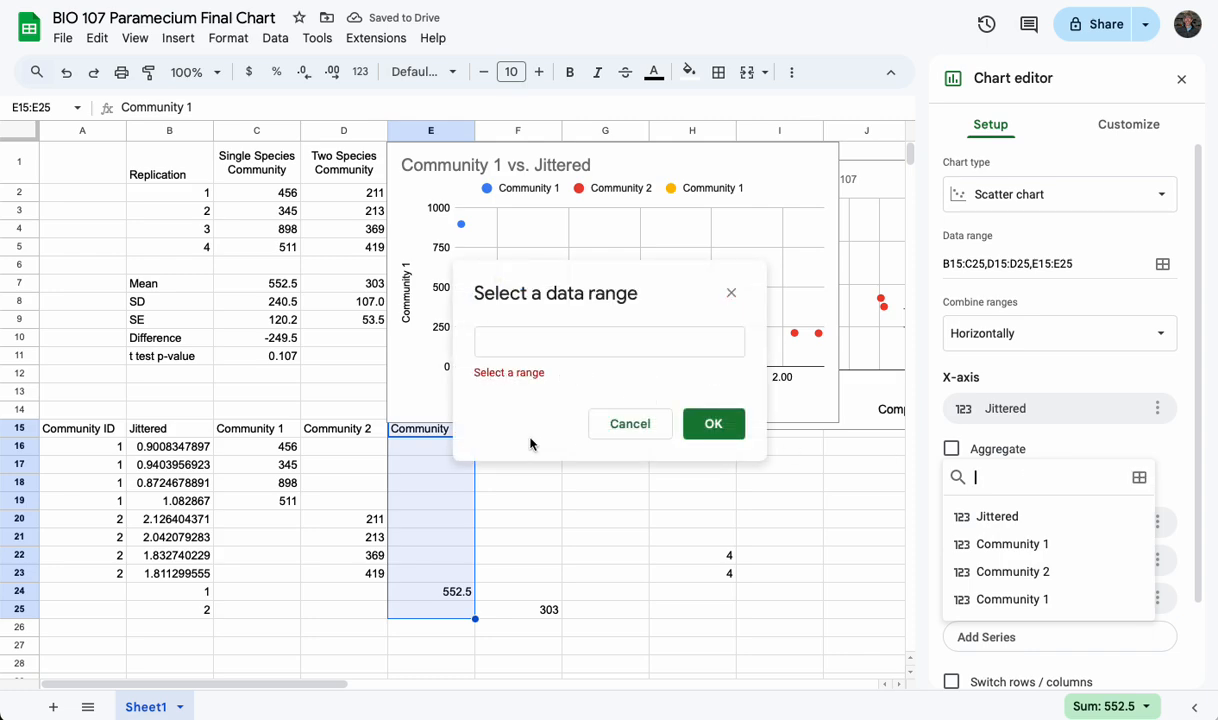
{"action": "left_click_drag", "start_coordinate": [498, 278], "coordinate": [688, 240]}
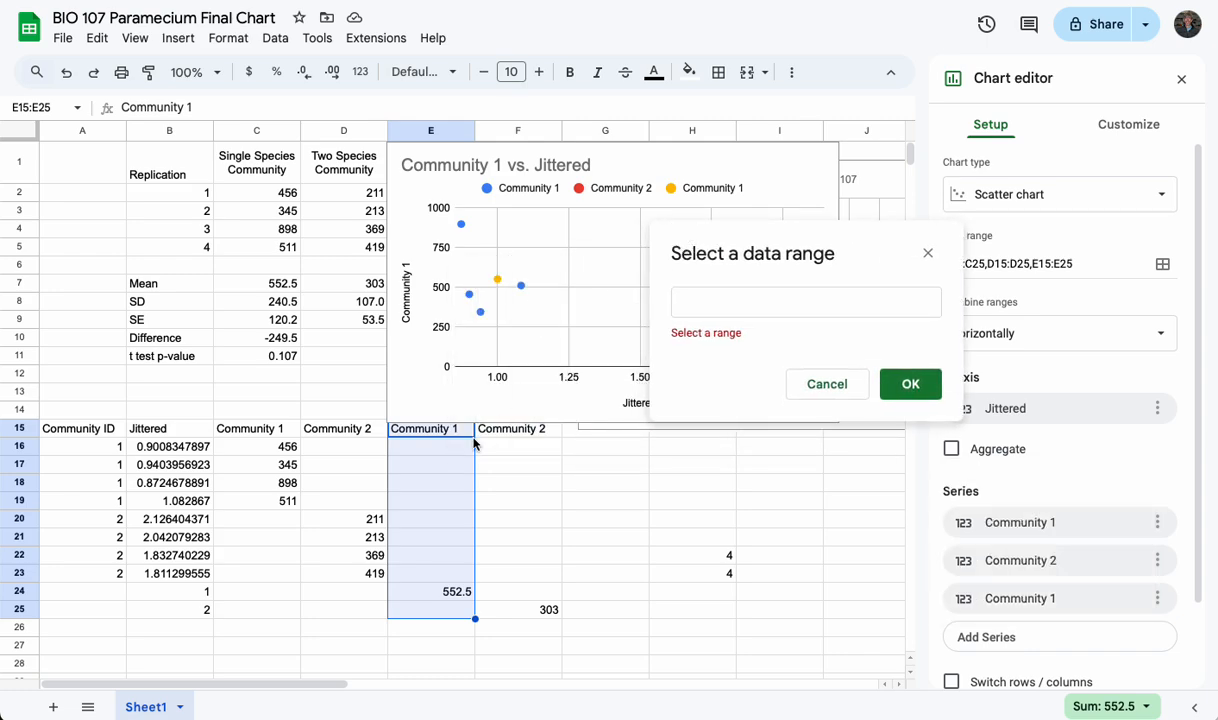
{"action": "left_click_drag", "start_coordinate": [500, 432], "coordinate": [511, 613]}
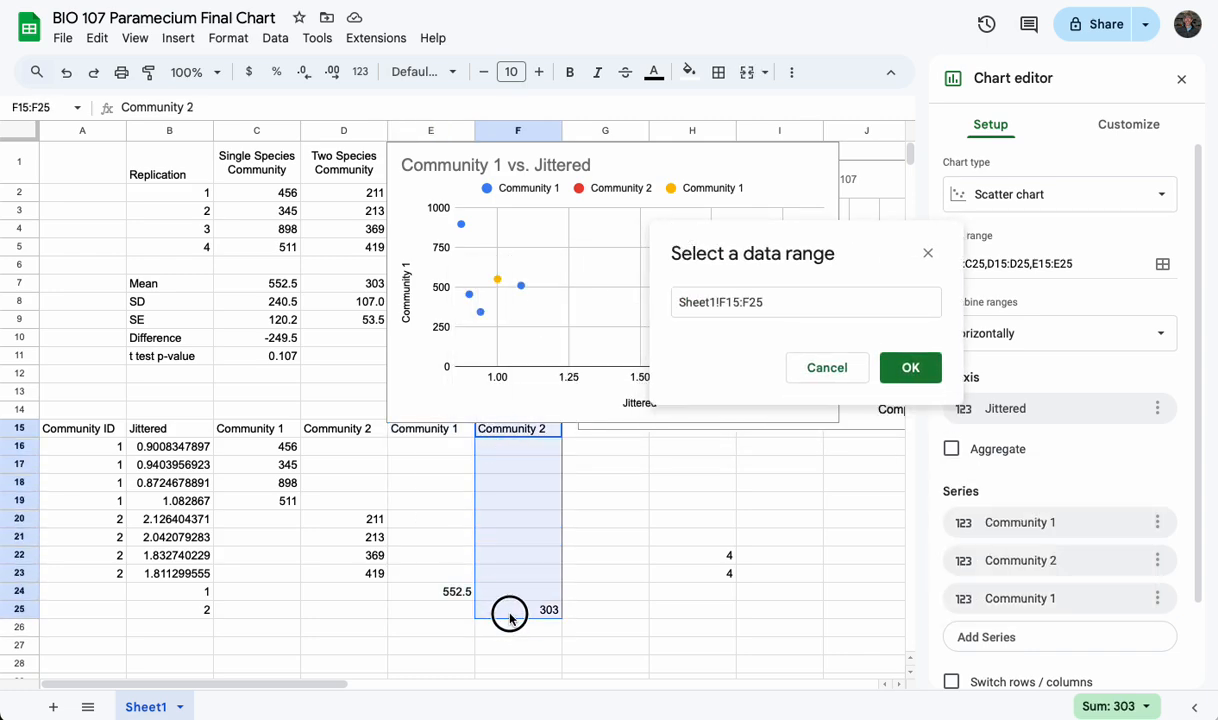
{"action": "left_click", "coordinate": [910, 367]}
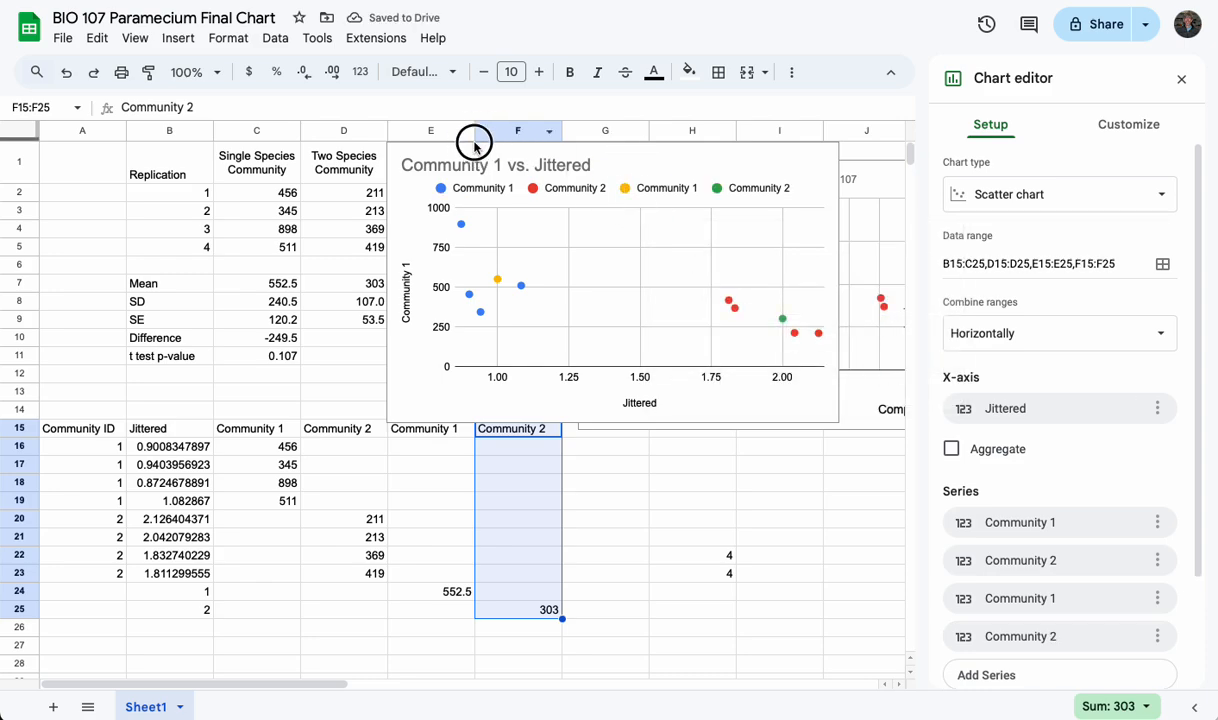
Move the new chart down to about rows 7 to 21 and open its horizontal axis settings
{"action": "left_click_drag", "start_coordinate": [402, 158], "coordinate": [446, 295]}
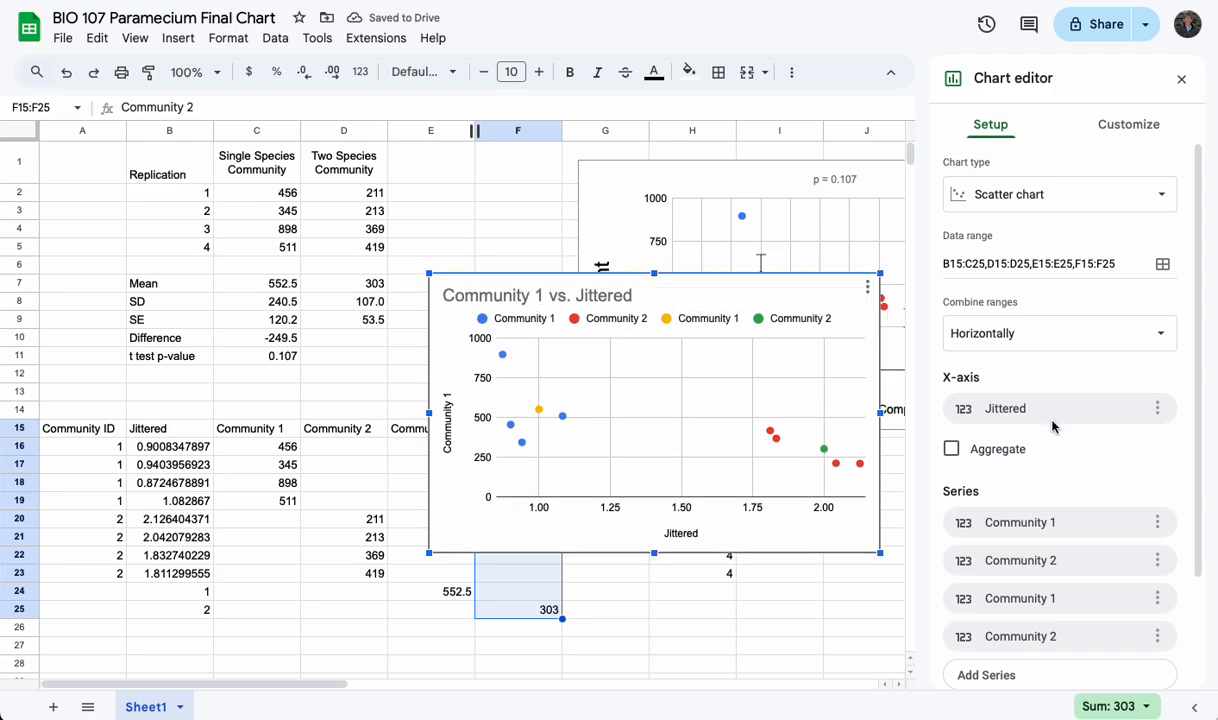
{"action": "left_click", "coordinate": [1129, 128]}
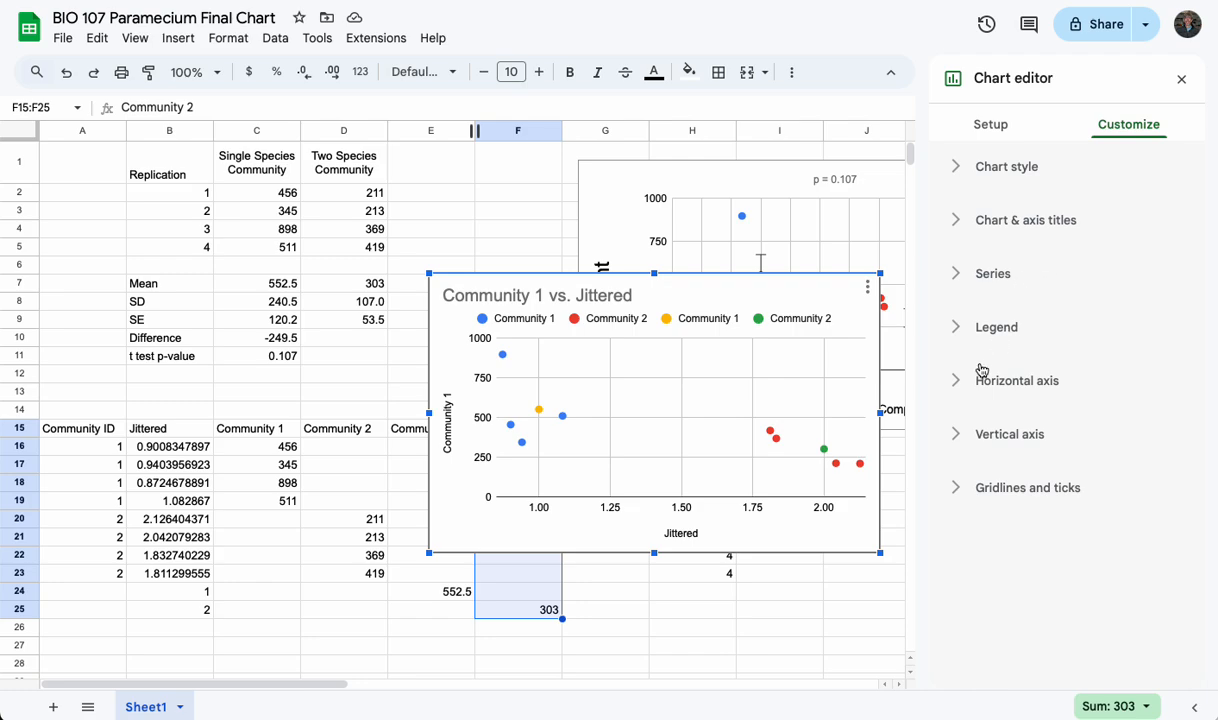
{"action": "left_click", "coordinate": [953, 381]}
{"action": "scroll", "coordinate": [974, 449], "scroll_direction": "down", "scroll_amount": 1}
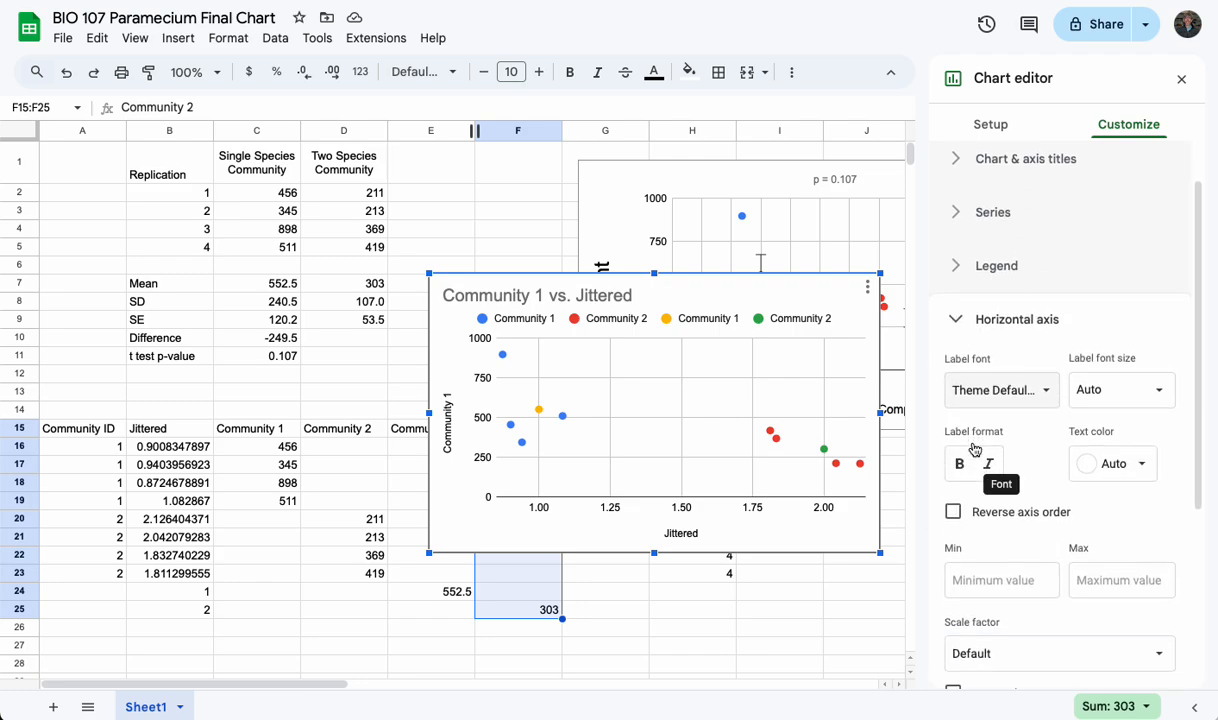
Try to delete the number labels of the chart's horizontal axis
{"action": "left_click", "coordinate": [677, 515]}
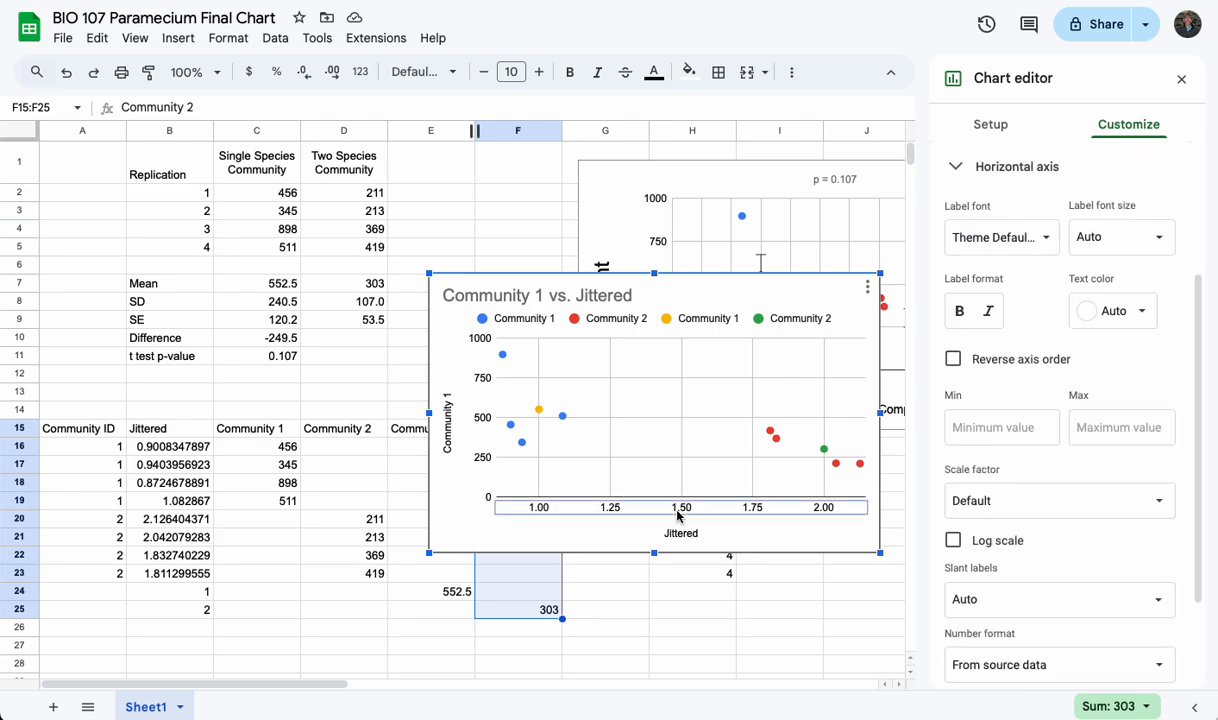
{"action": "key", "text": "Delete"}
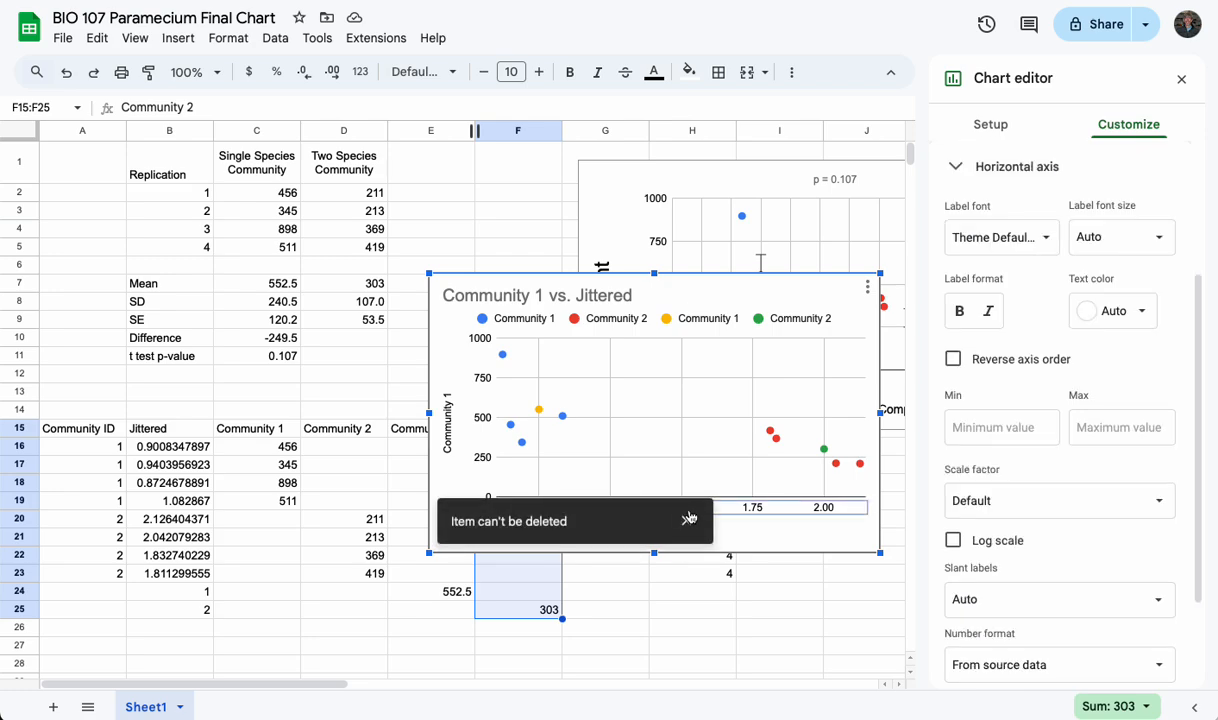
{"action": "left_click", "coordinate": [688, 517]}
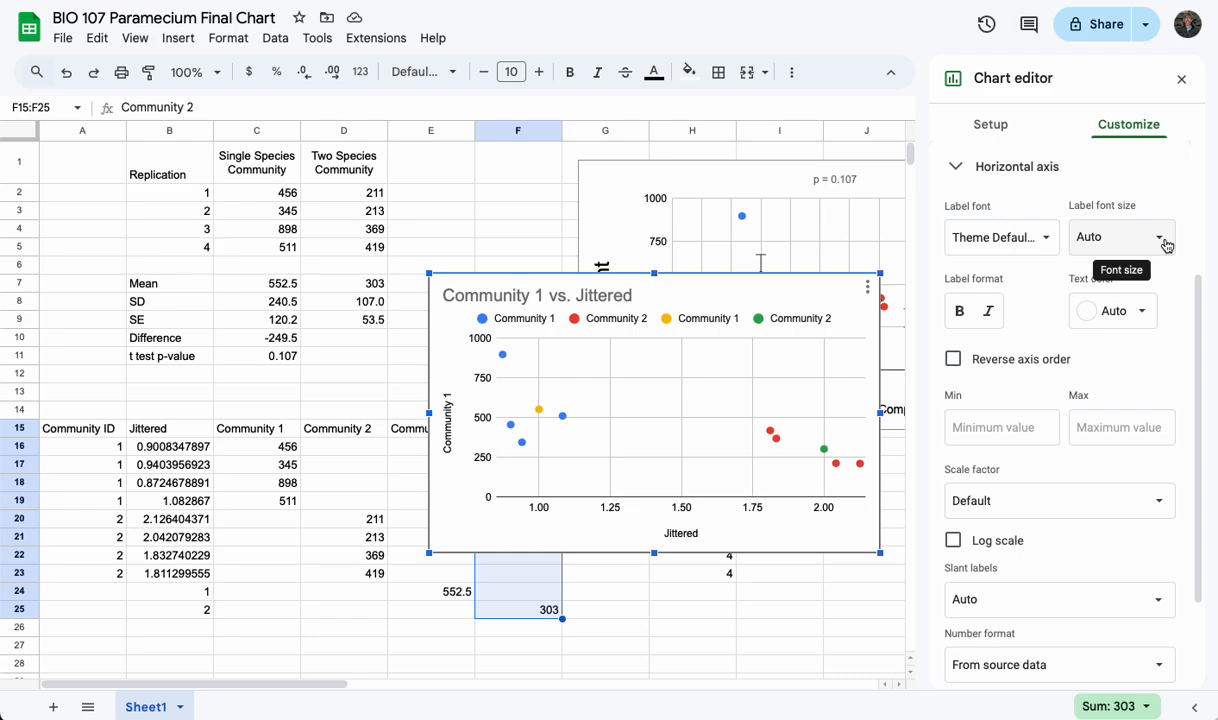
Hide the horizontal axis numbers by setting their text color to white, and collapse the axis settings
{"action": "left_click", "coordinate": [1141, 314]}
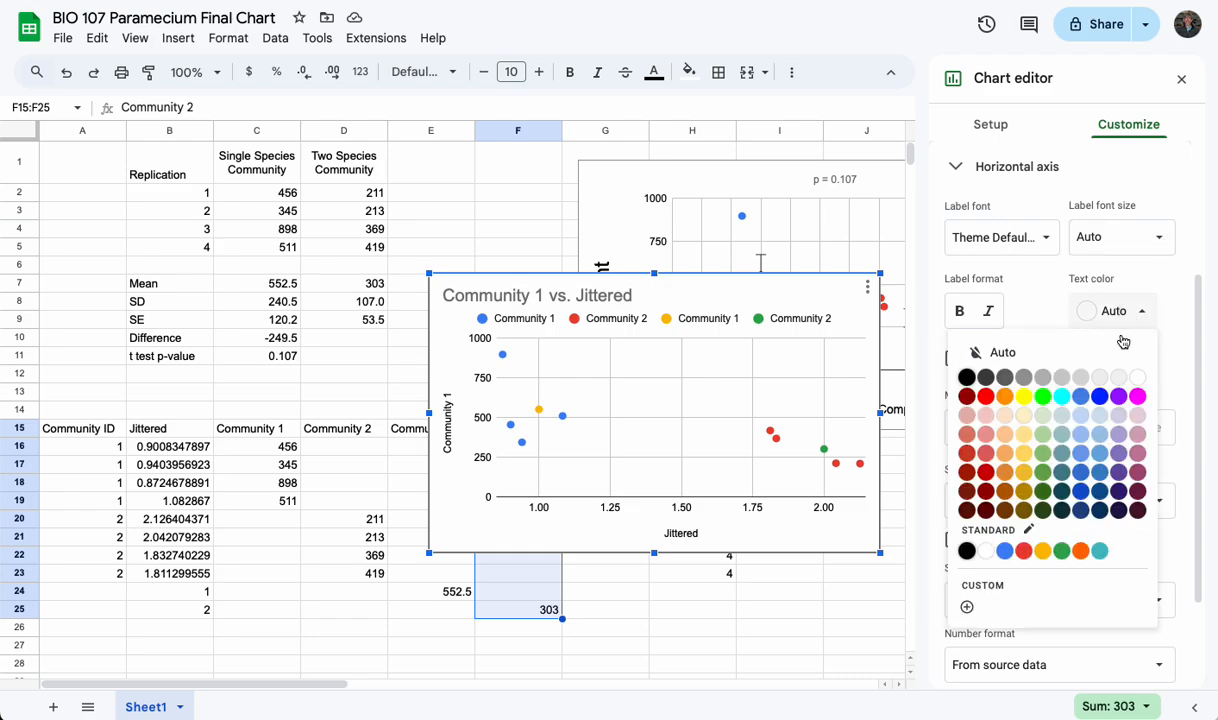
{"action": "left_click", "coordinate": [1137, 377]}
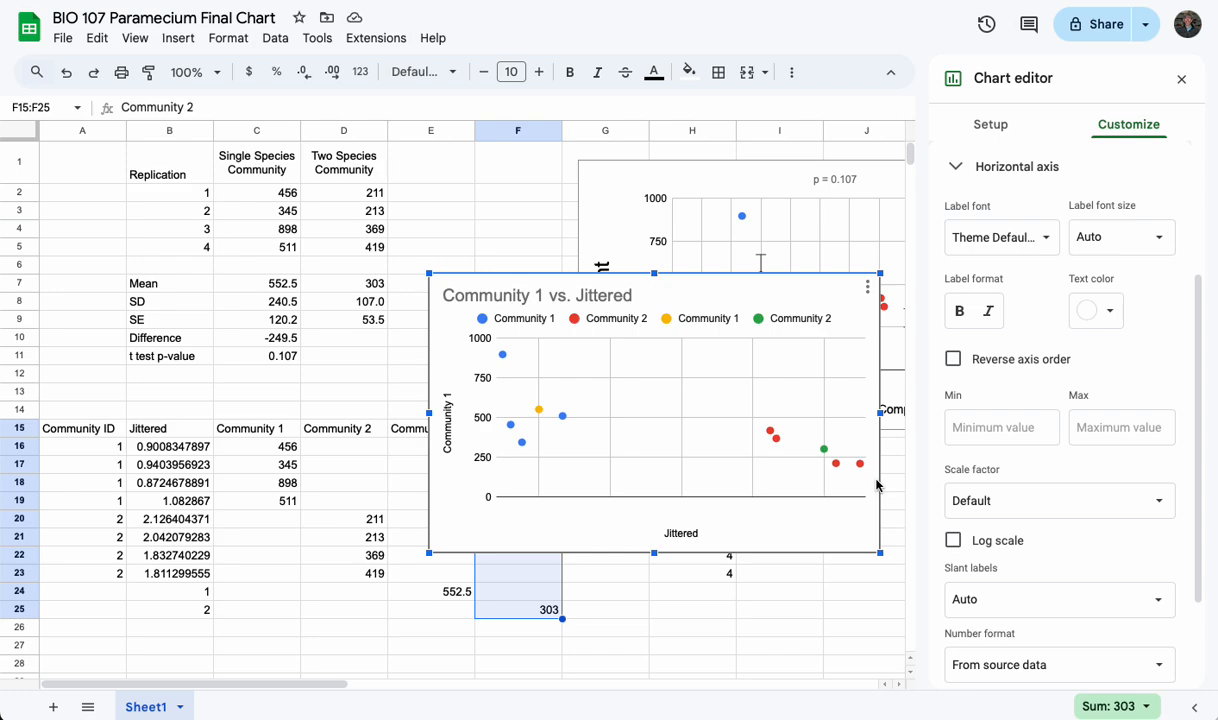
{"action": "left_click", "coordinate": [1128, 135]}
{"action": "left_click", "coordinate": [957, 169]}
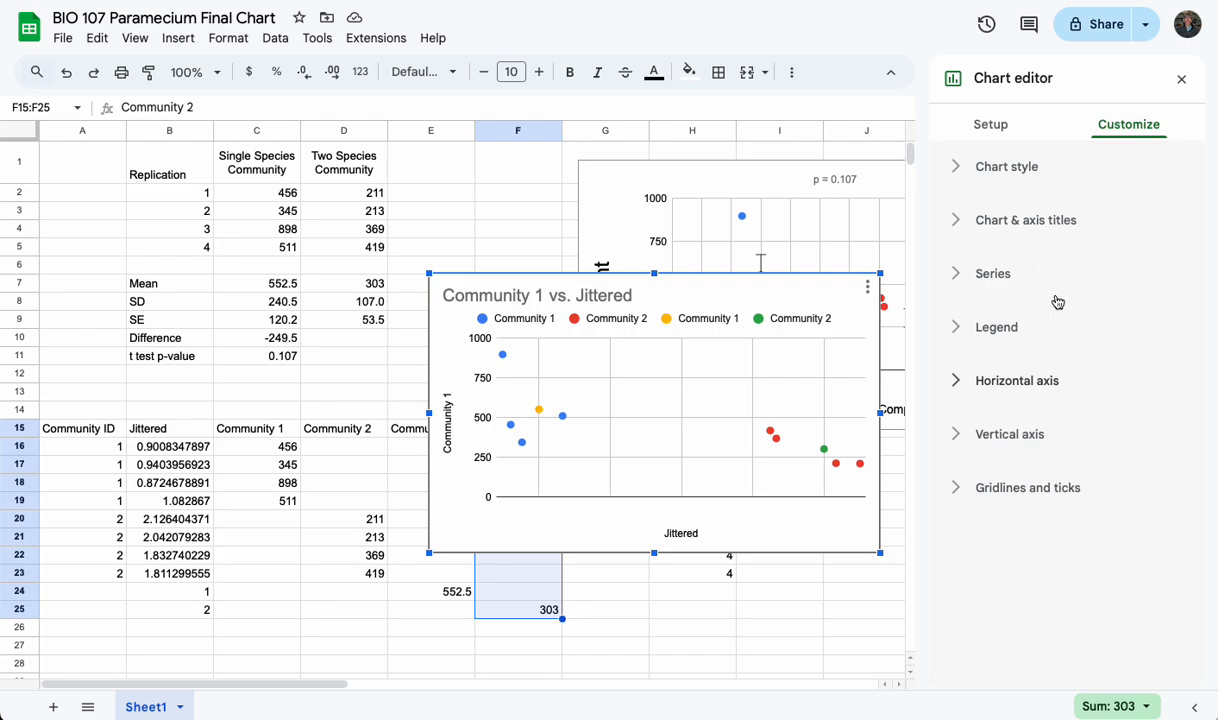
Change the color of the Community 1 mean series, the yellow point, to black
{"action": "left_click", "coordinate": [956, 273]}
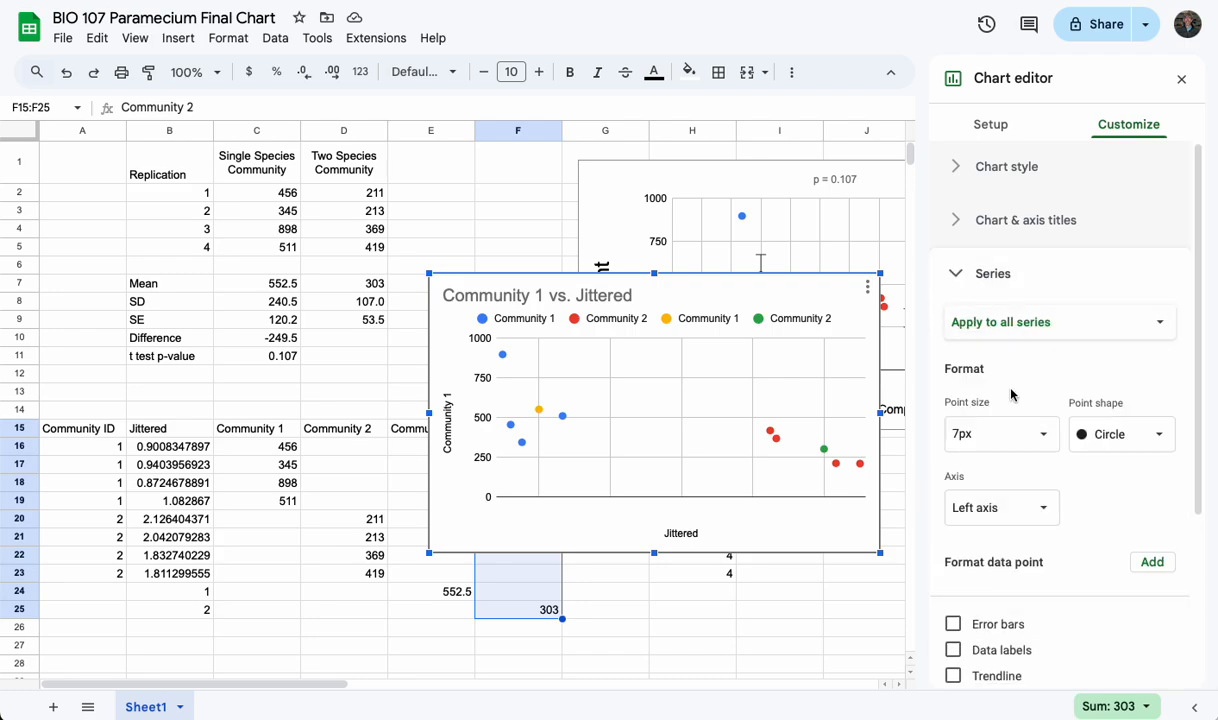
{"action": "left_click", "coordinate": [1020, 322]}
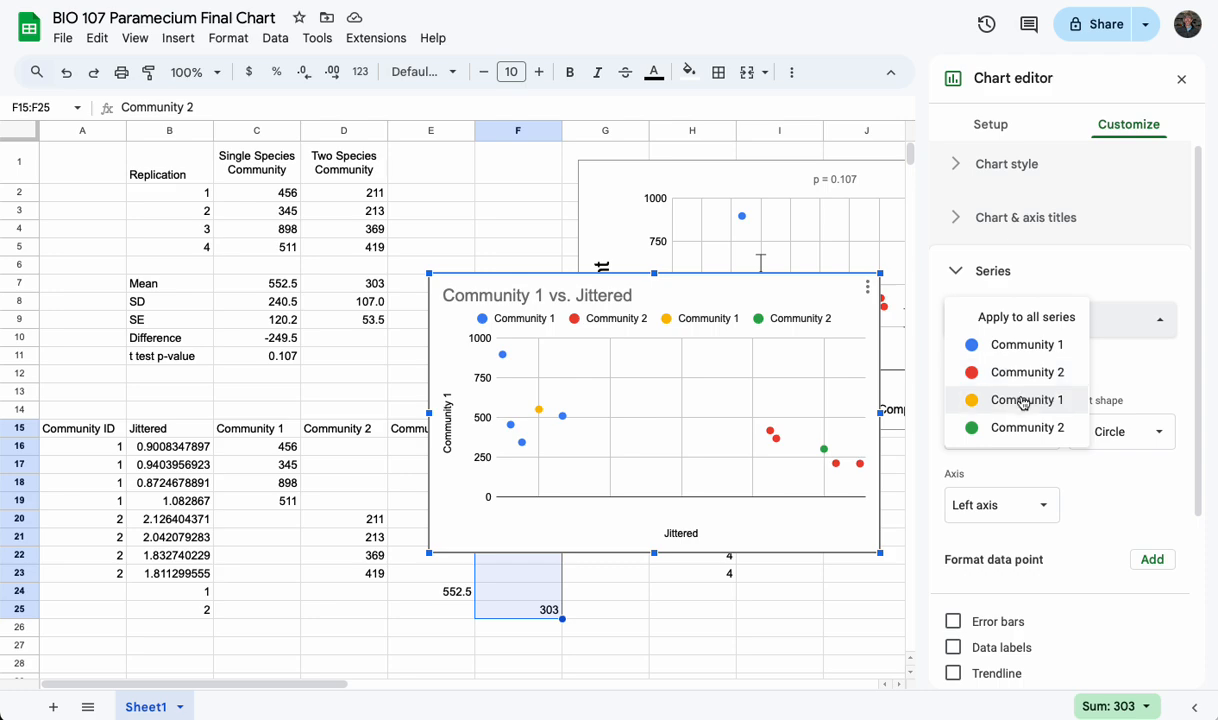
{"action": "left_click", "coordinate": [1023, 400]}
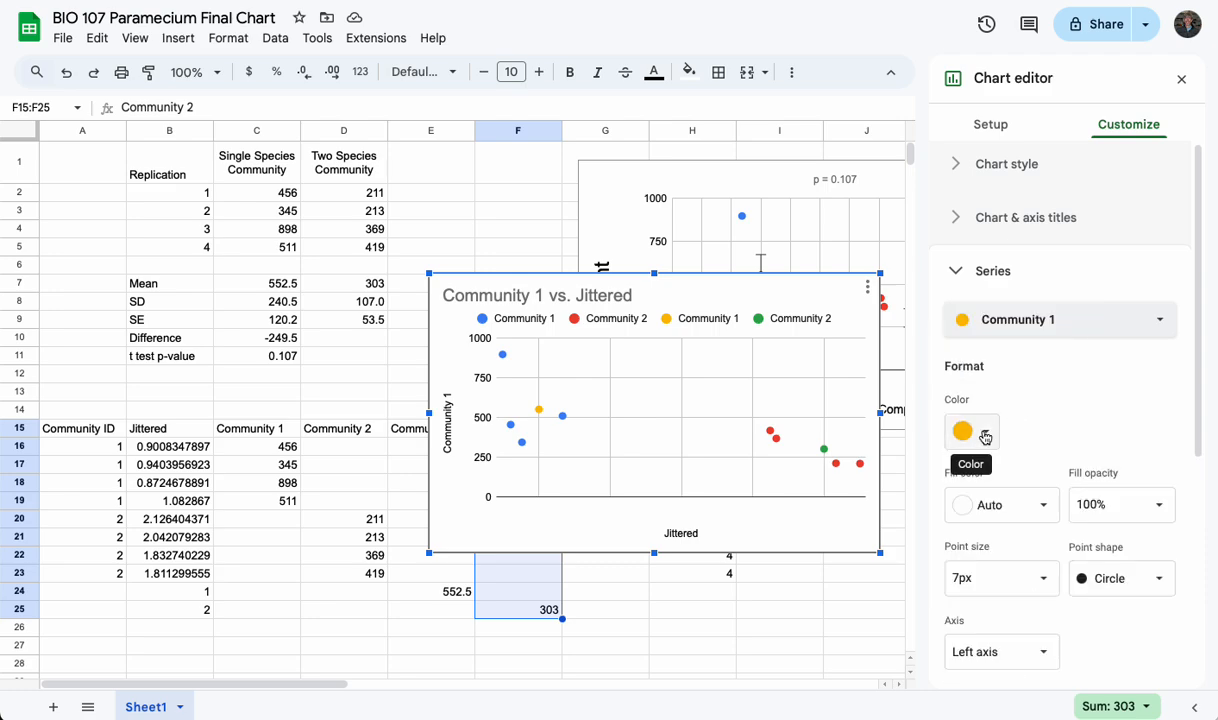
{"action": "left_click", "coordinate": [985, 432]}
{"action": "left_click", "coordinate": [963, 338]}
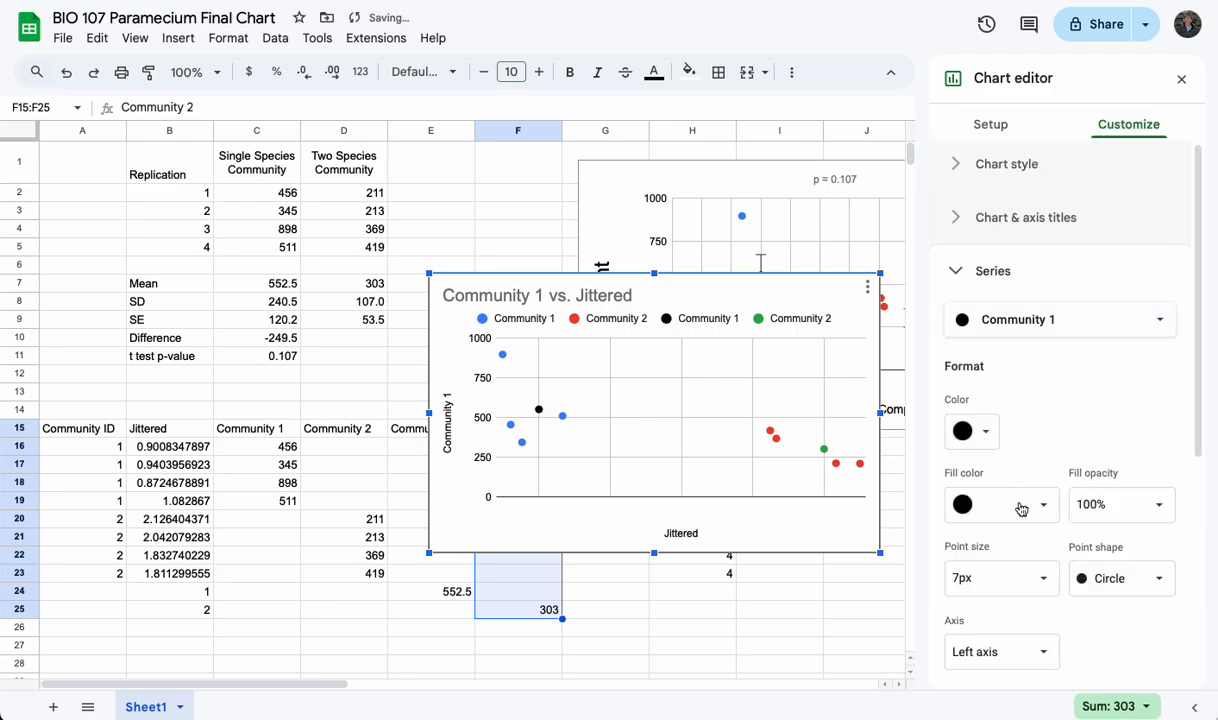
Add error bars of type Constant with a value of 120.2 to the Community 1 mean series
{"action": "scroll", "coordinate": [1020, 505], "scroll_direction": "down", "scroll_amount": 5}
{"action": "left_click", "coordinate": [954, 447]}
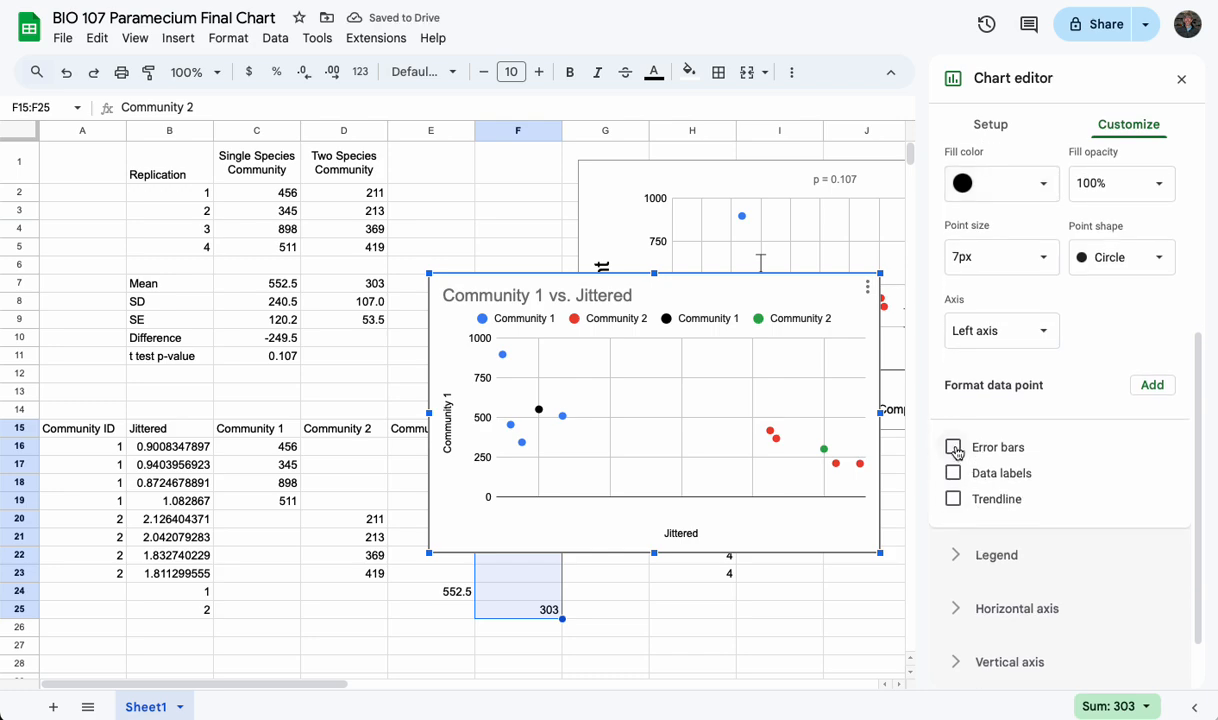
{"action": "left_click", "coordinate": [1051, 522]}
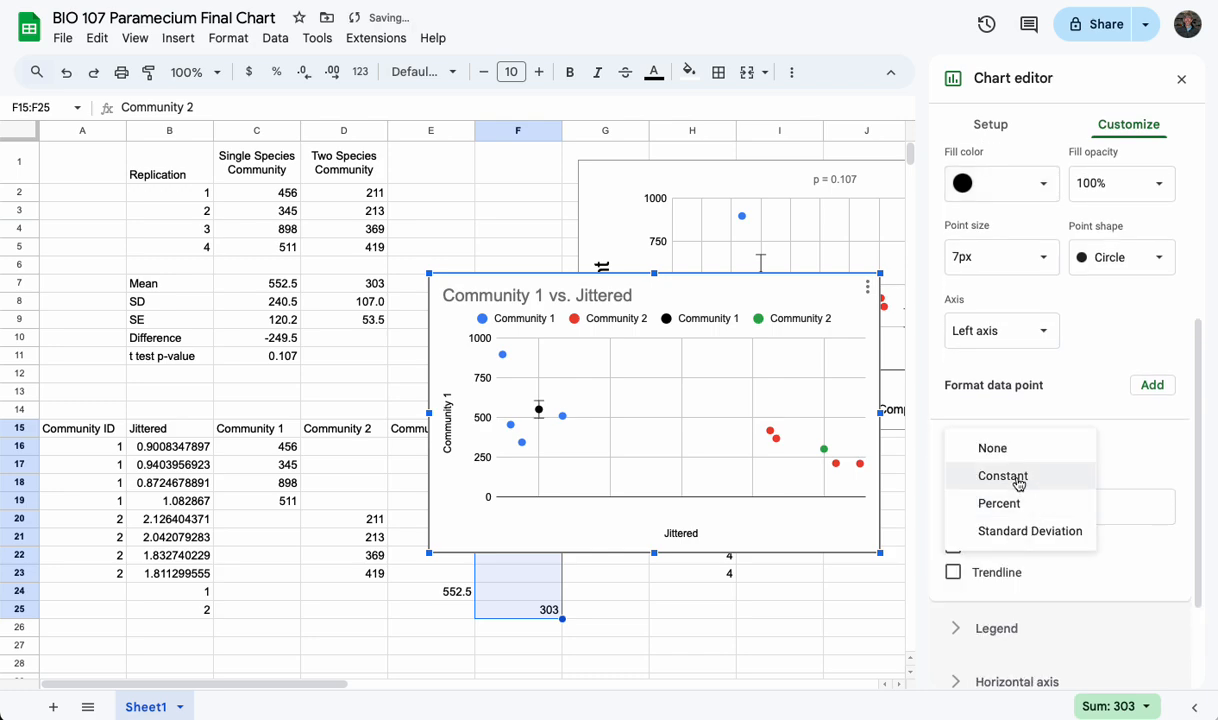
{"action": "left_click", "coordinate": [1017, 480]}
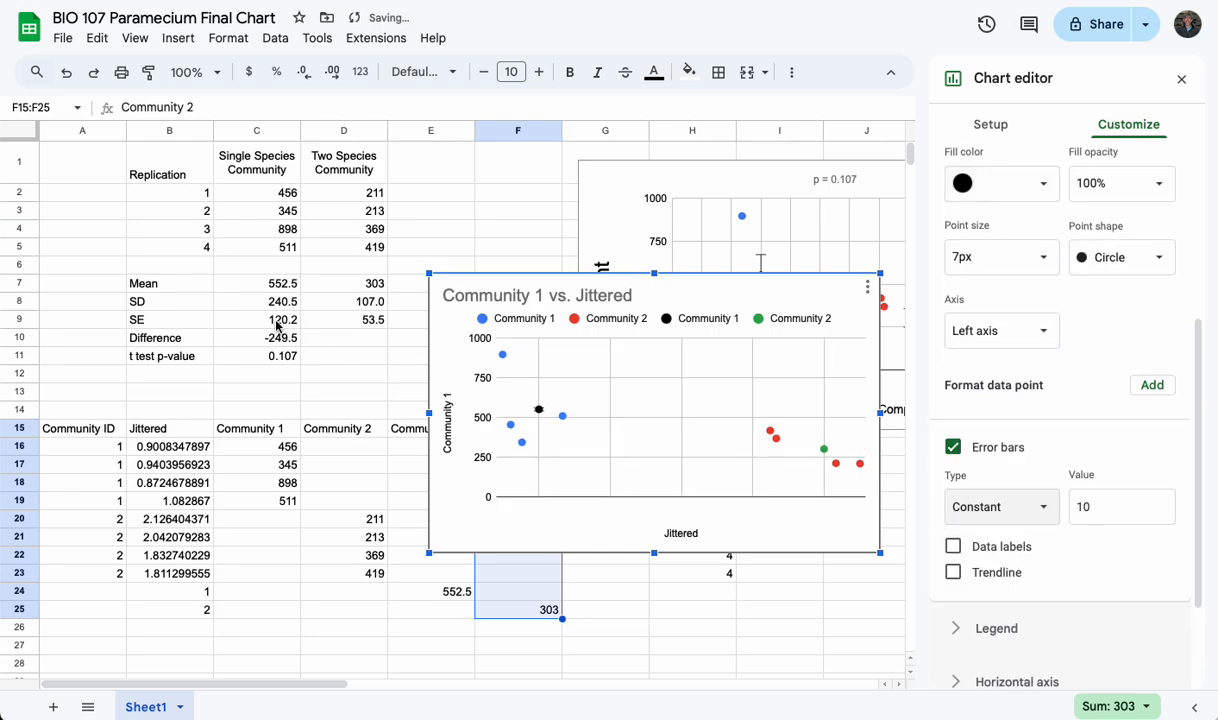
{"action": "left_click", "coordinate": [1090, 508]}
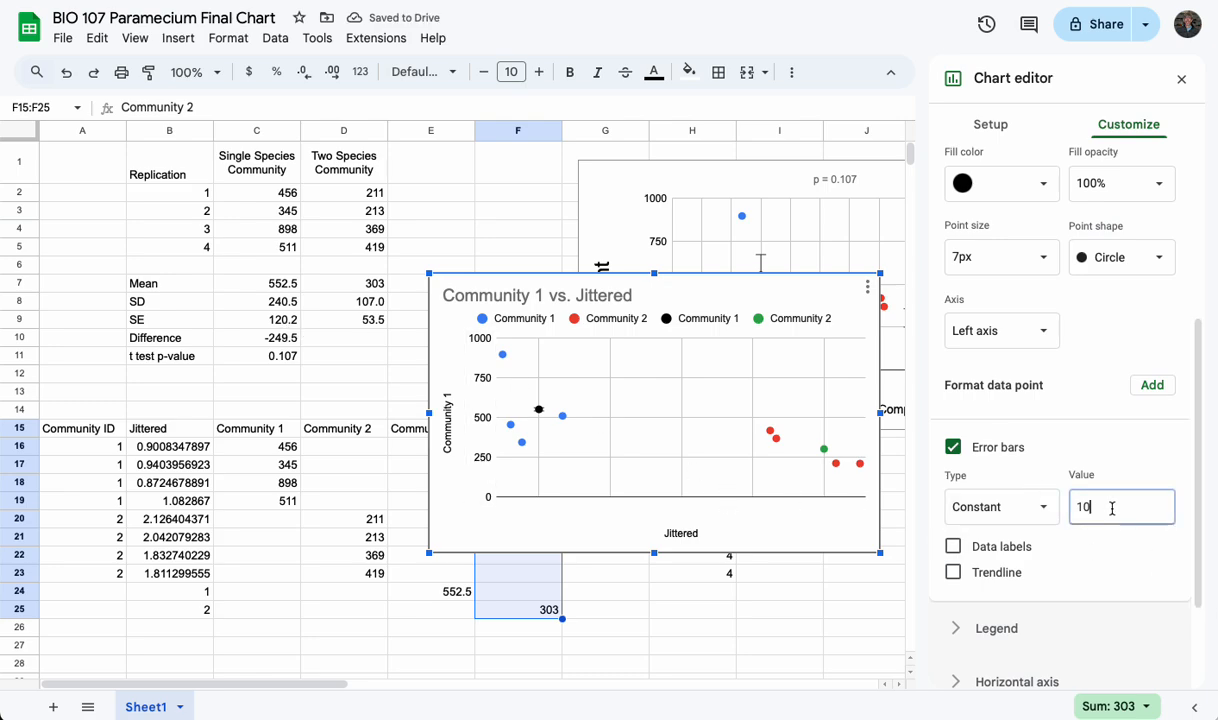
{"action": "key", "text": "BackSpace"}
{"action": "type", "text": "20.2"}
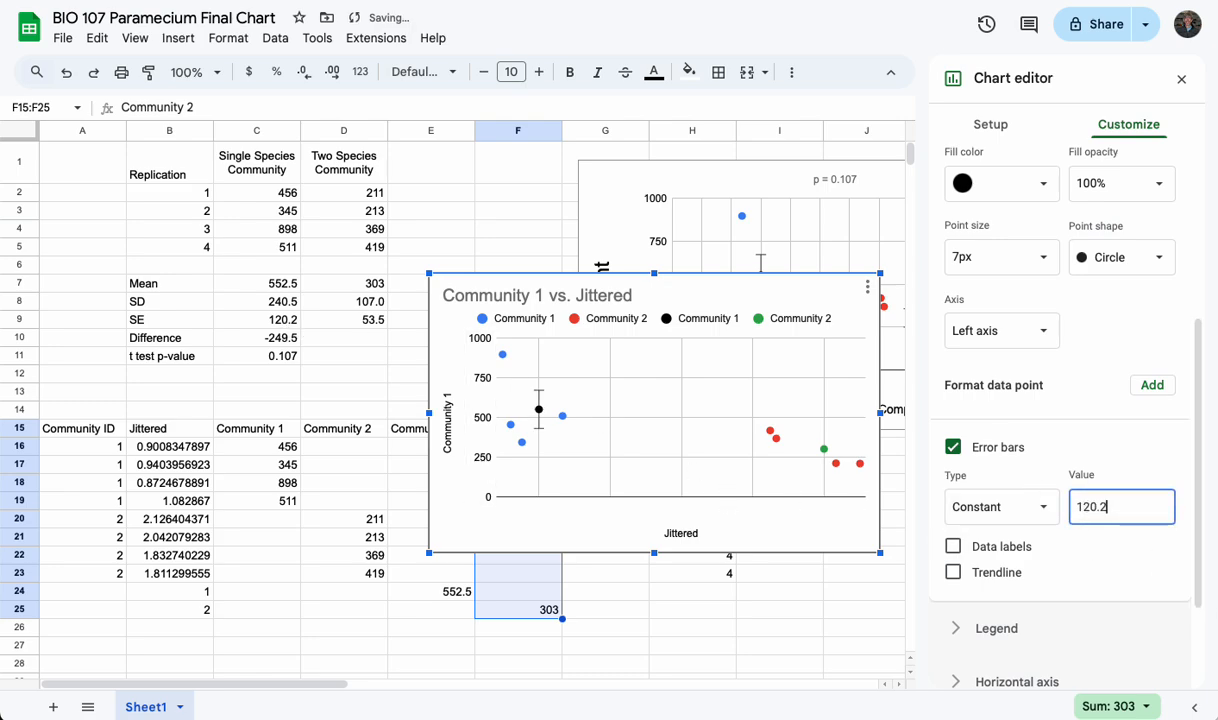
{"action": "key", "text": "Tab"}
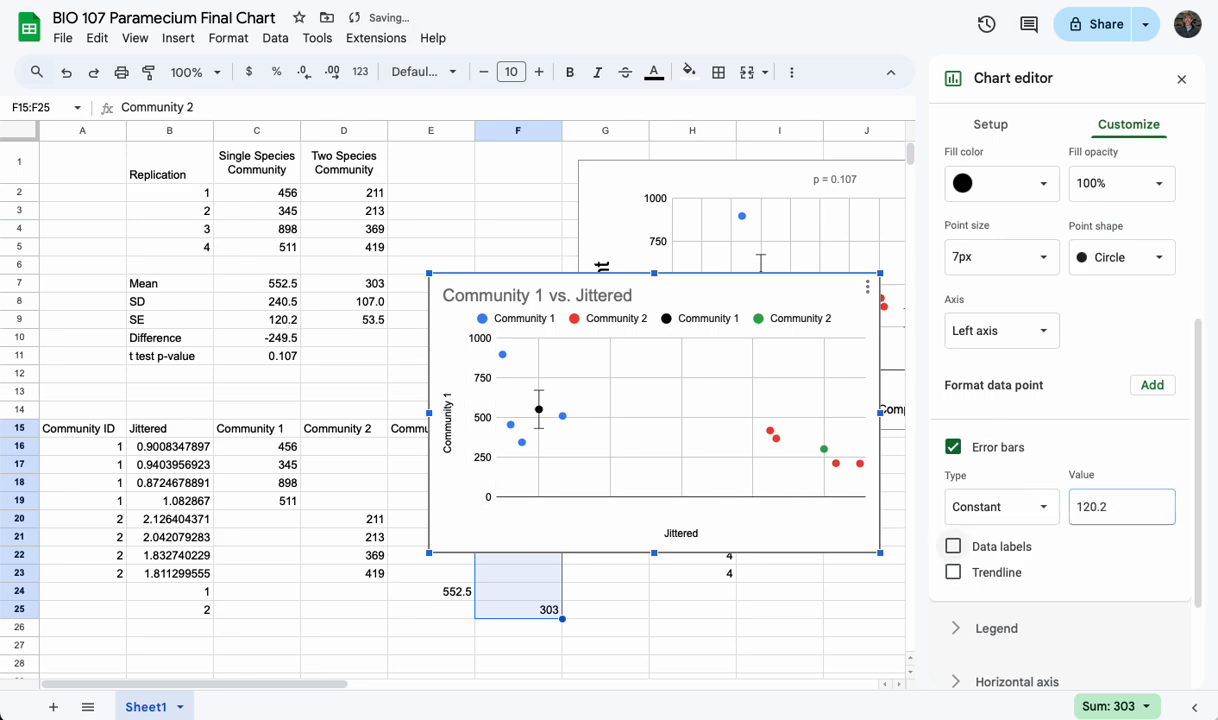
Change the color of the Community 2 mean series, the green point, to black
{"action": "scroll", "coordinate": [1047, 261], "scroll_direction": "up", "scroll_amount": 3}
{"action": "left_click", "coordinate": [1051, 277]}
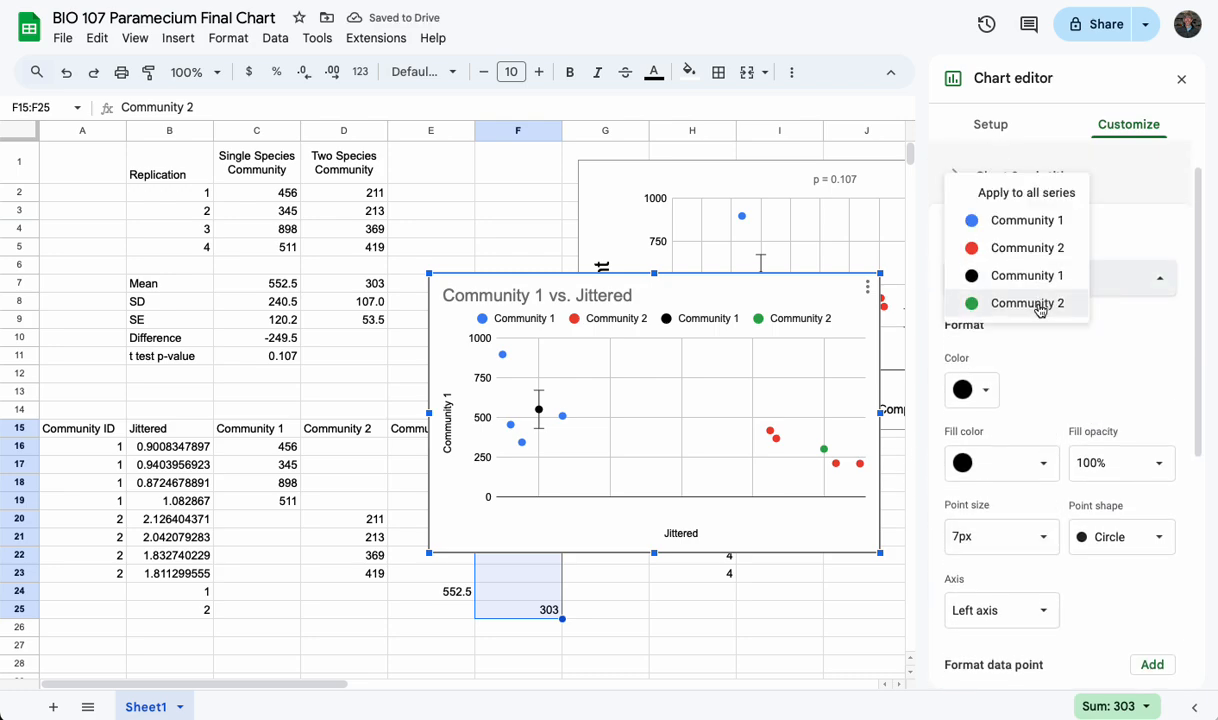
{"action": "left_click", "coordinate": [990, 302]}
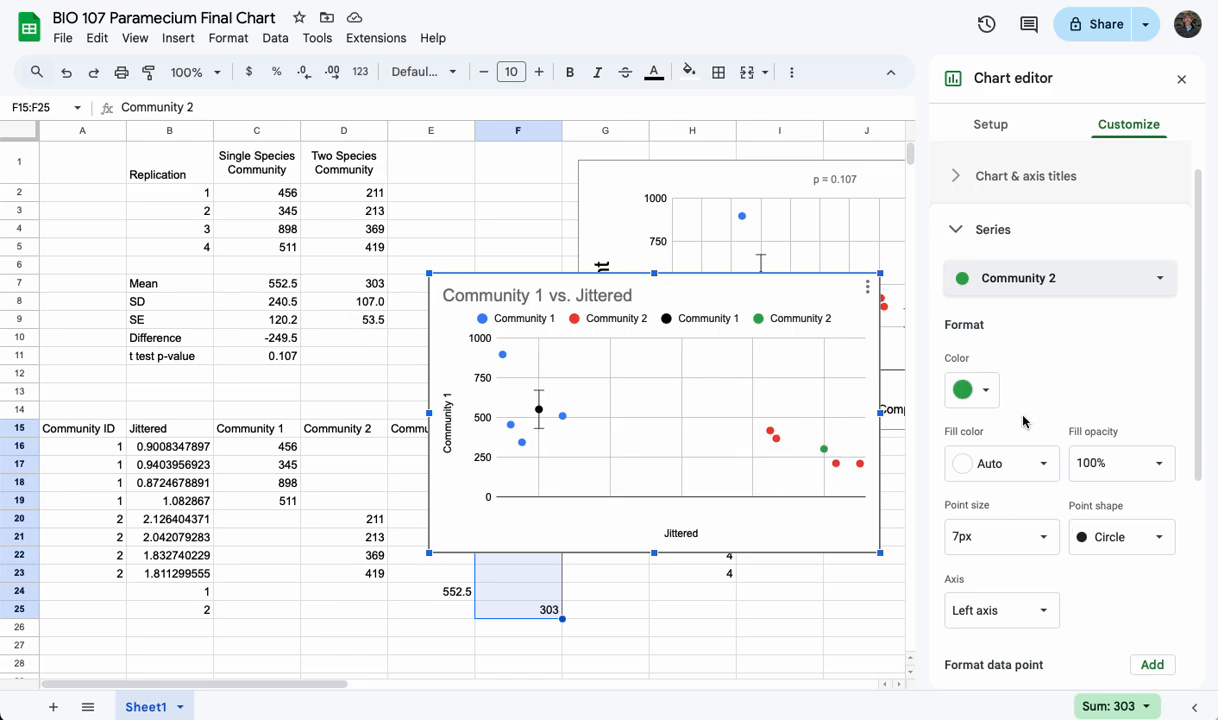
{"action": "left_click", "coordinate": [966, 390]}
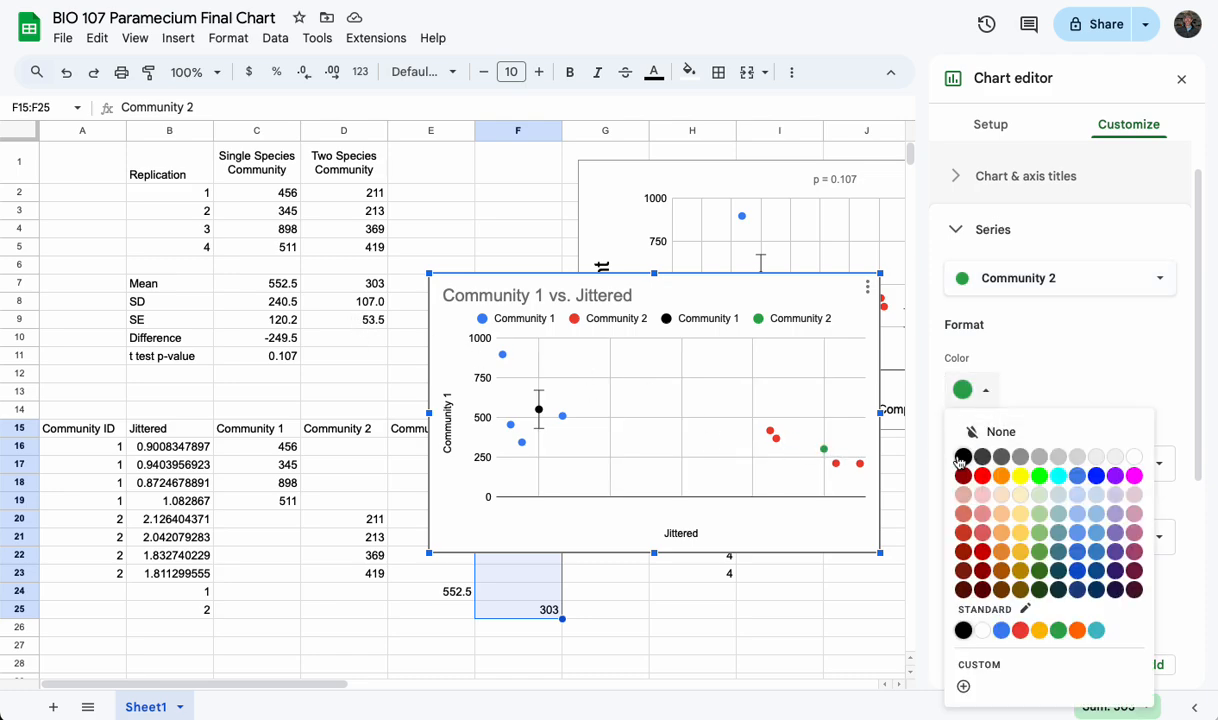
{"action": "left_click", "coordinate": [963, 456]}
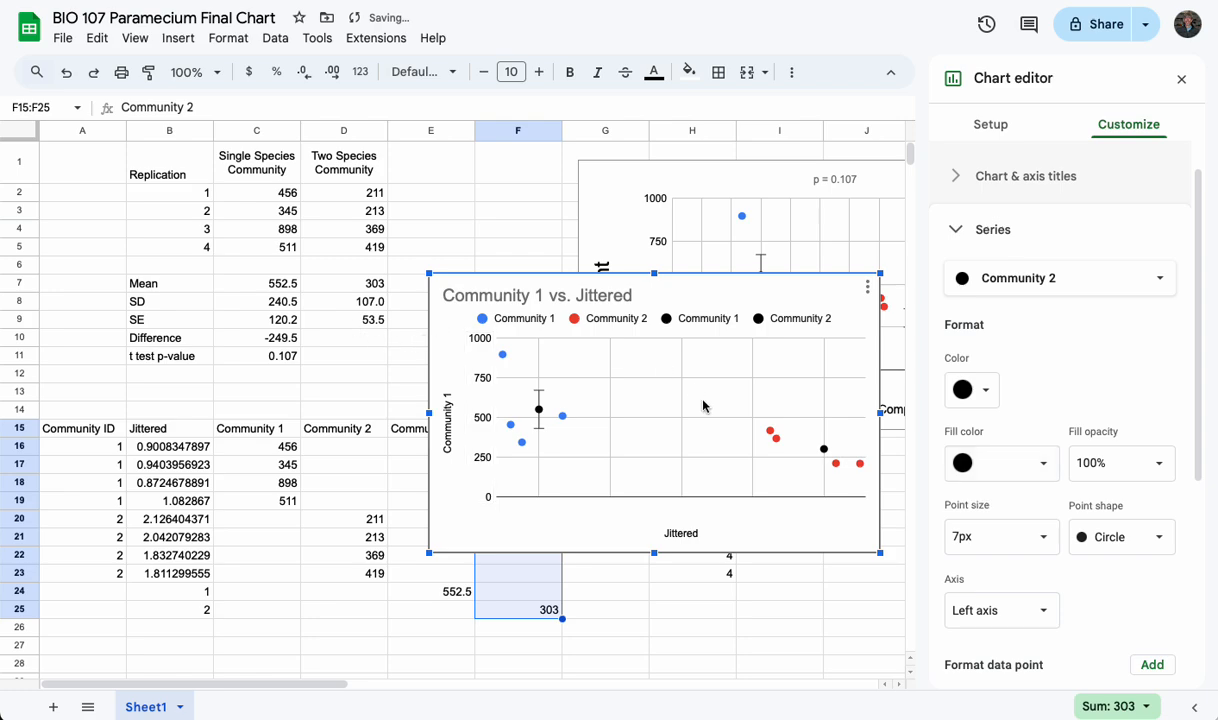
Add constant error bars with a value of 53.5 to the Community 2 mean series and collapse the series settings
{"action": "scroll", "coordinate": [1087, 580], "scroll_direction": "down", "scroll_amount": 3}
{"action": "scroll", "coordinate": [1030, 543], "scroll_direction": "up", "scroll_amount": 1}
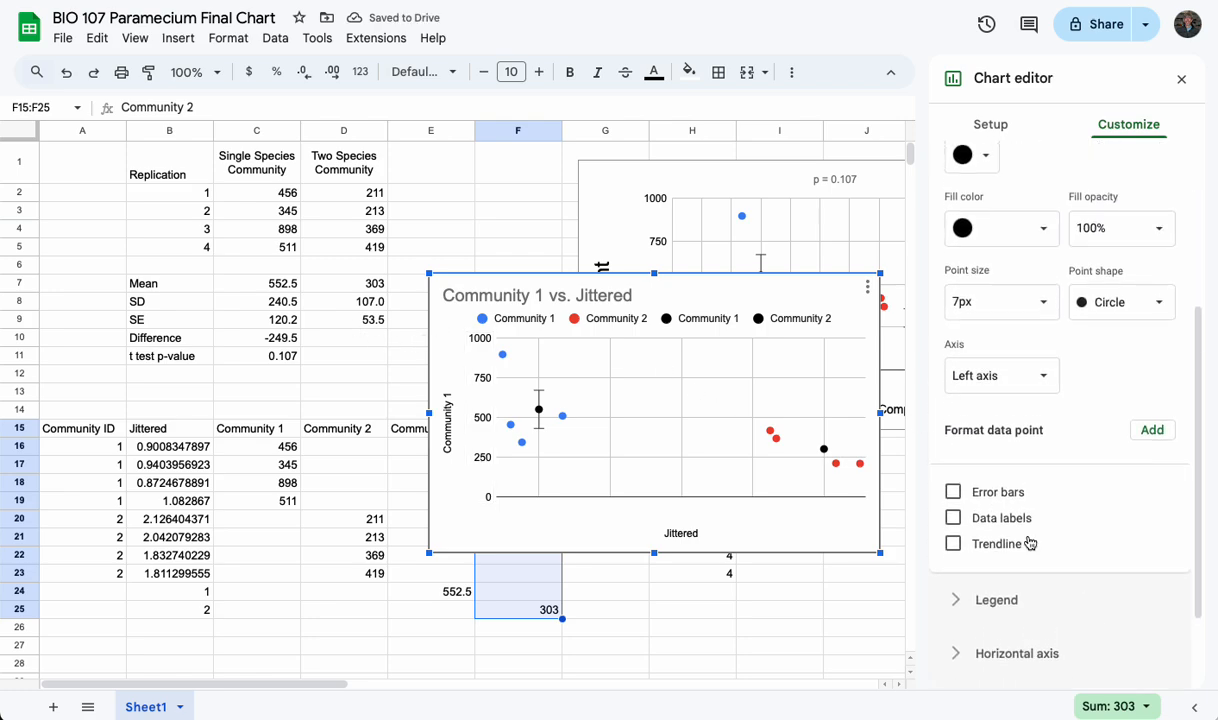
{"action": "left_click", "coordinate": [953, 491]}
{"action": "left_click", "coordinate": [1000, 551]}
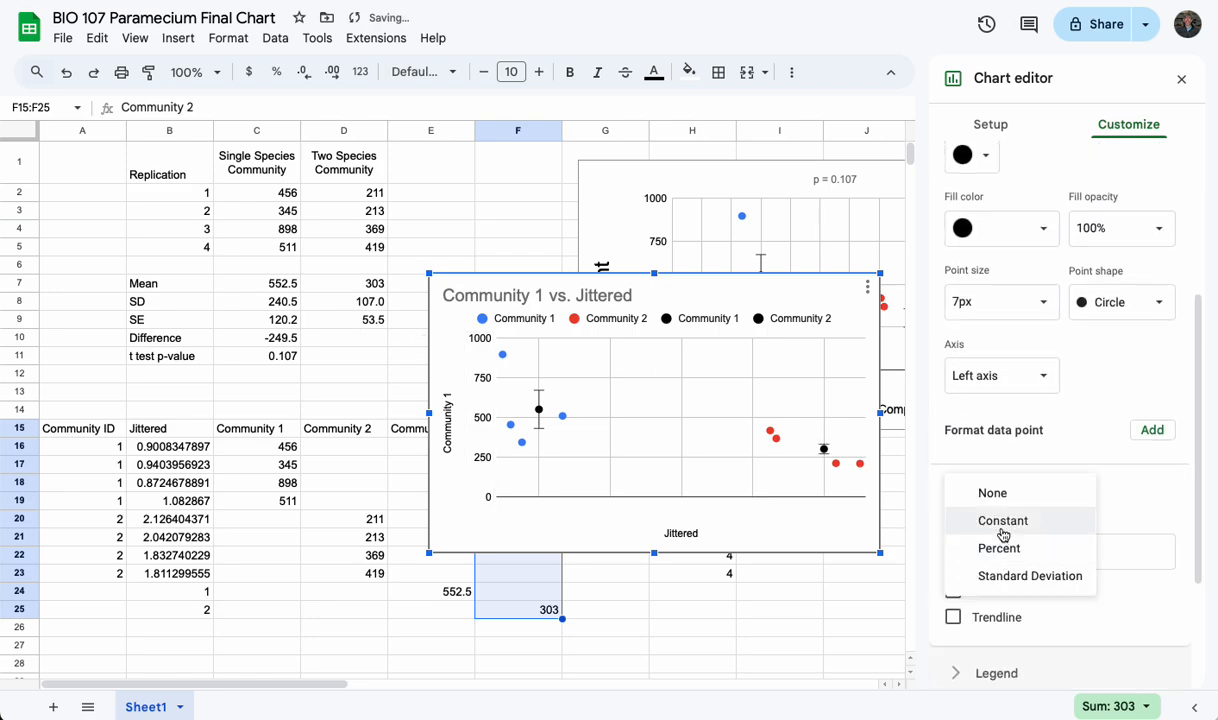
{"action": "left_click", "coordinate": [1000, 511]}
{"action": "left_click", "coordinate": [1121, 558]}
{"action": "type", "text": "5"}
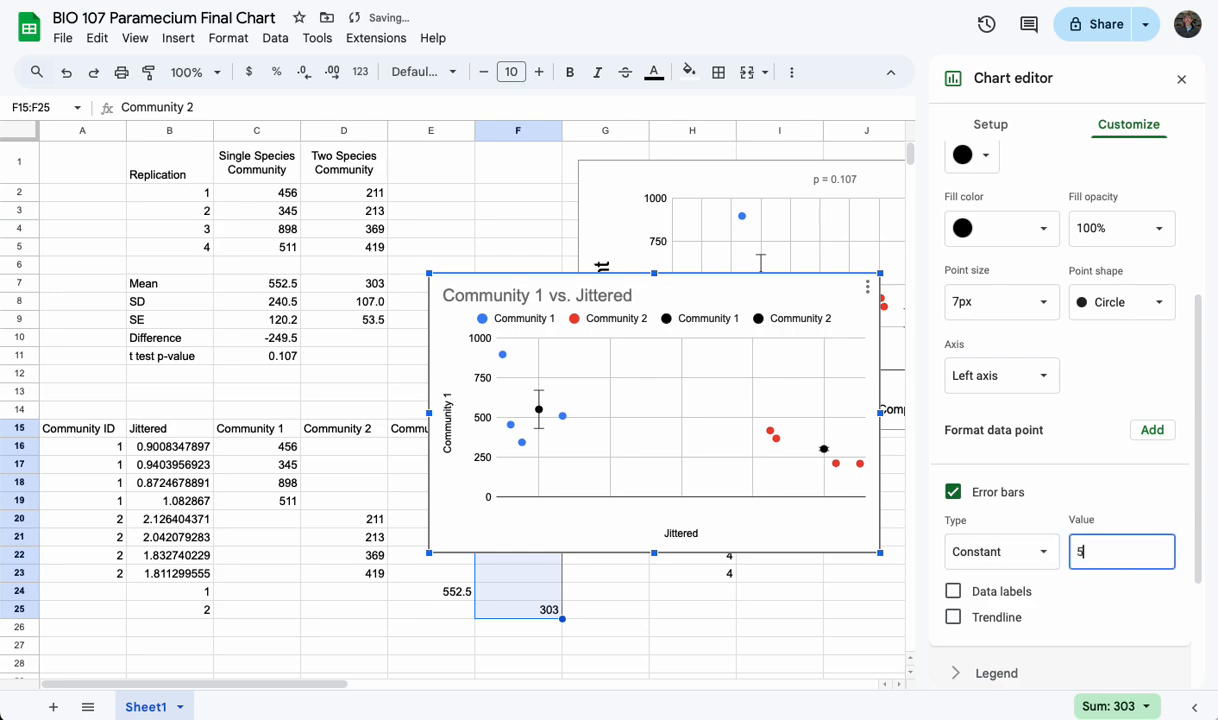
{"action": "type", "text": "3.5"}
{"action": "key", "text": "Tab"}
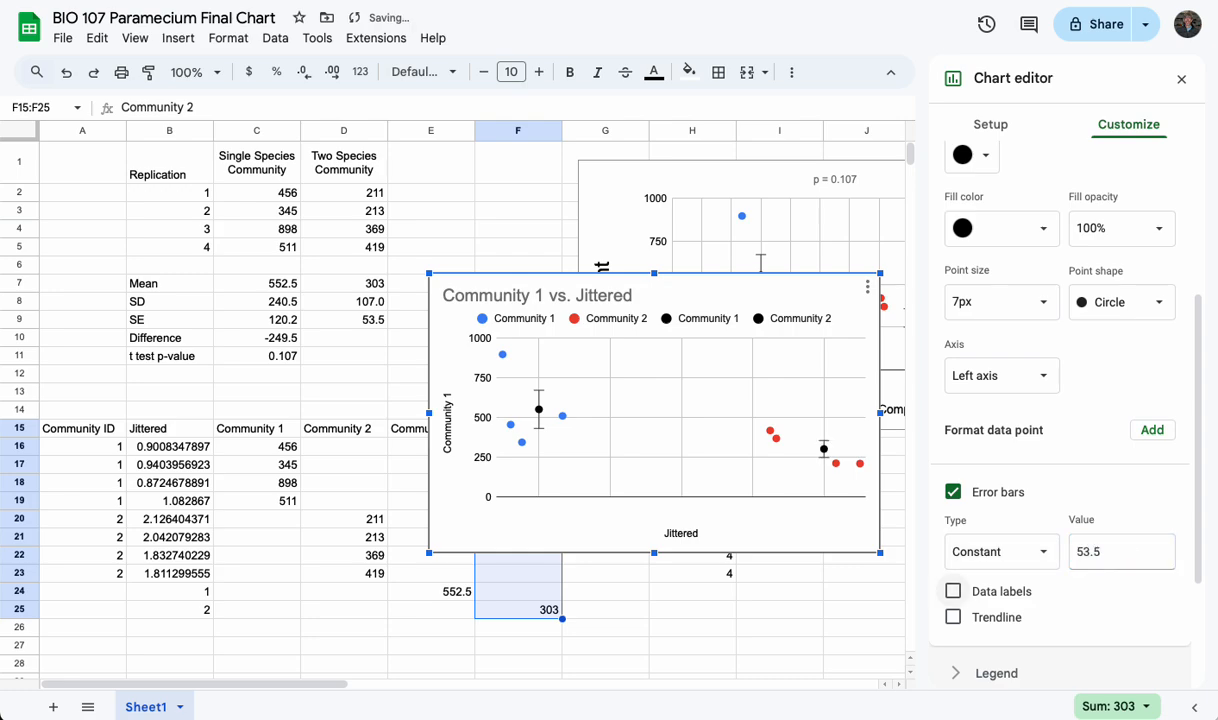
{"action": "scroll", "coordinate": [1052, 470], "scroll_direction": "up", "scroll_amount": 5}
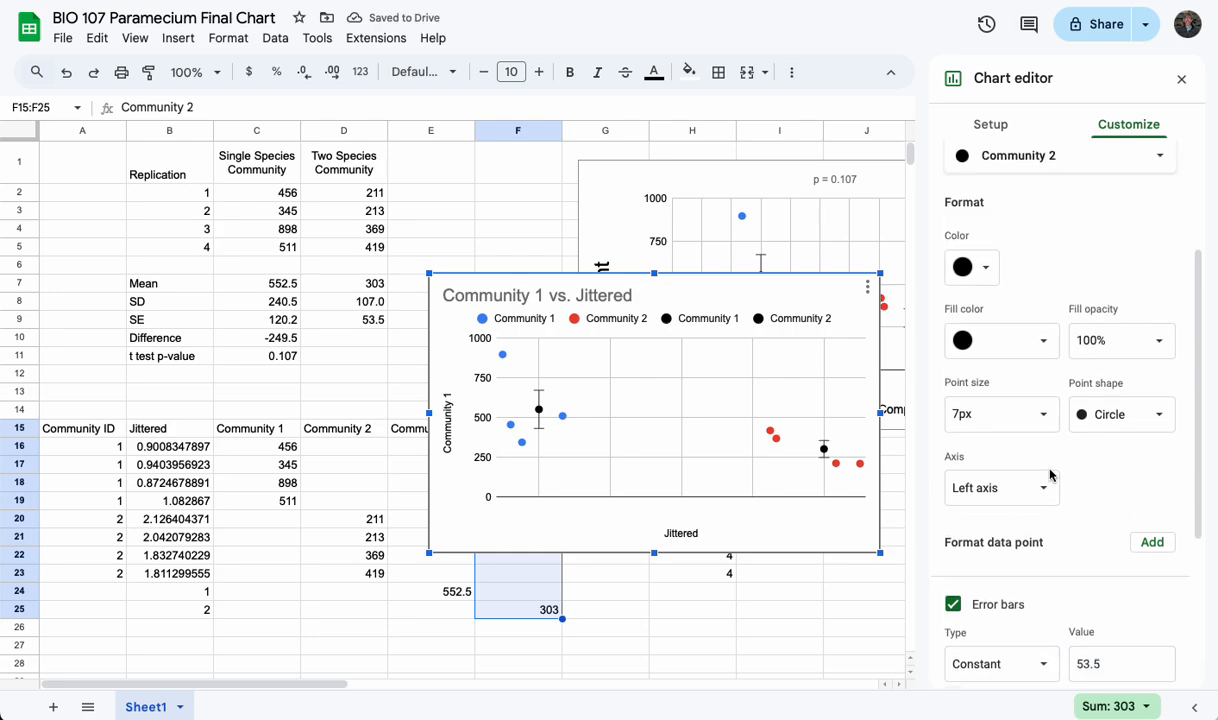
{"action": "left_click", "coordinate": [955, 274]}
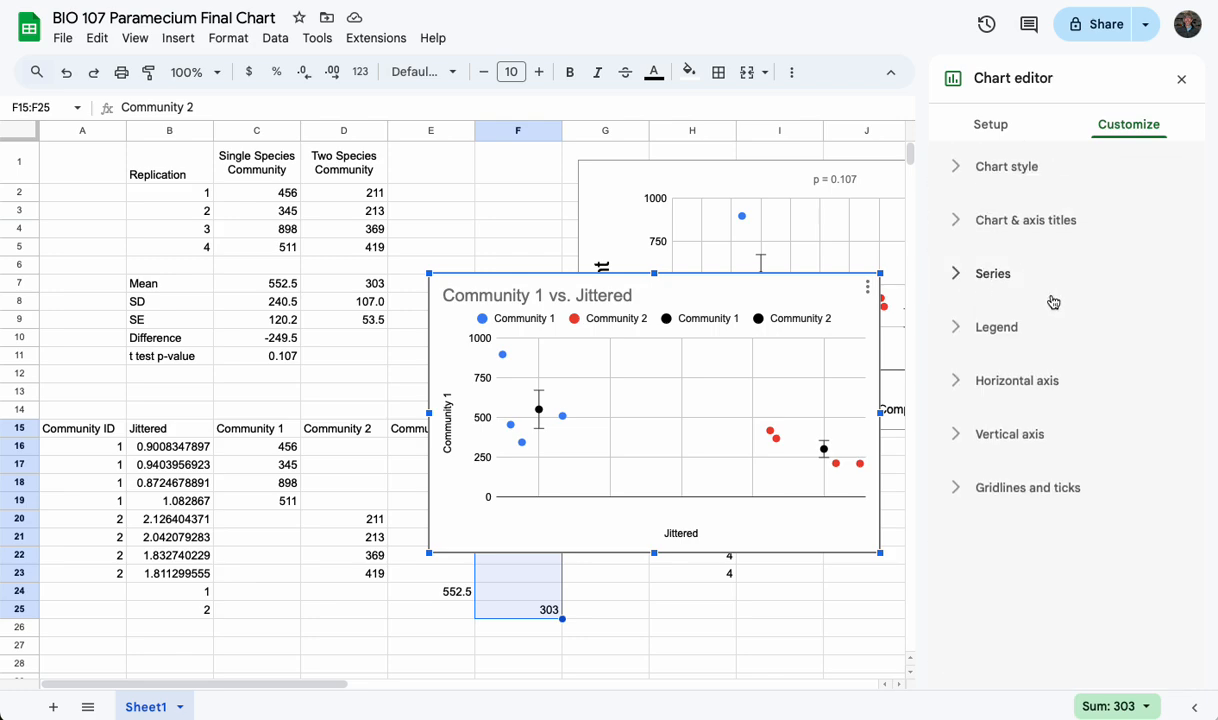
Set the chart's horizontal axis range to a minimum of 0.5 and a maximum of 2.5
{"action": "left_click", "coordinate": [1025, 381]}
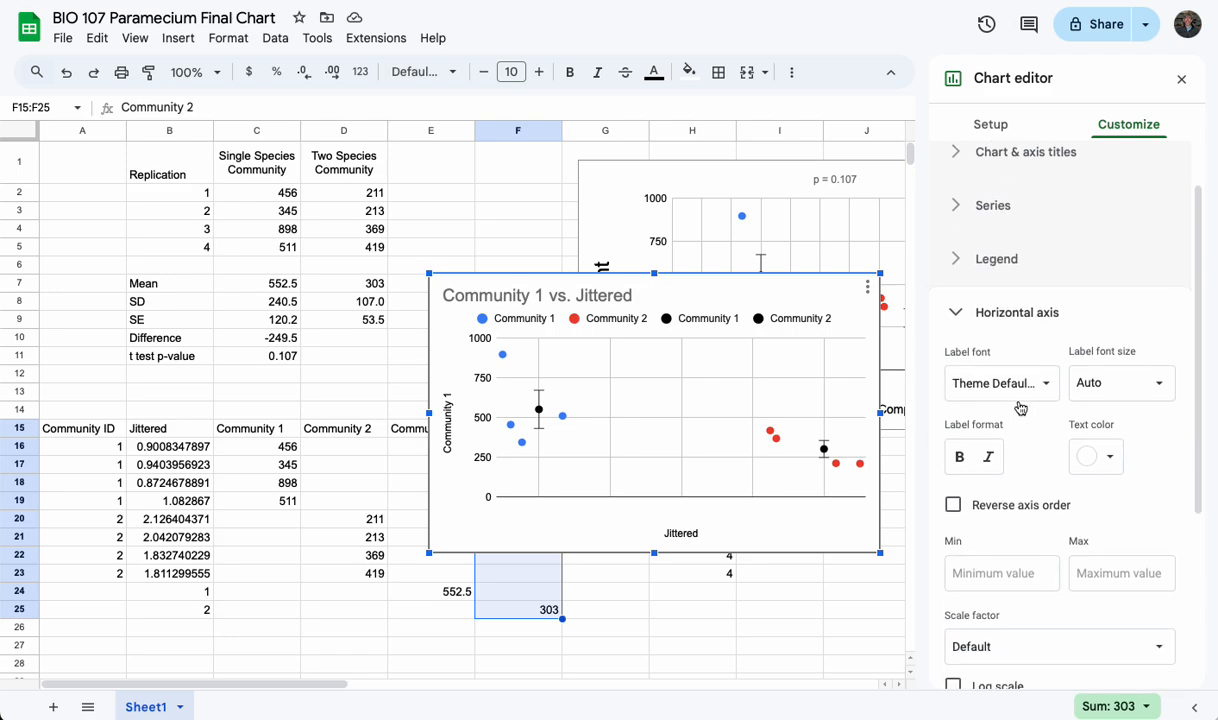
{"action": "scroll", "coordinate": [1020, 407], "scroll_direction": "down", "scroll_amount": 3}
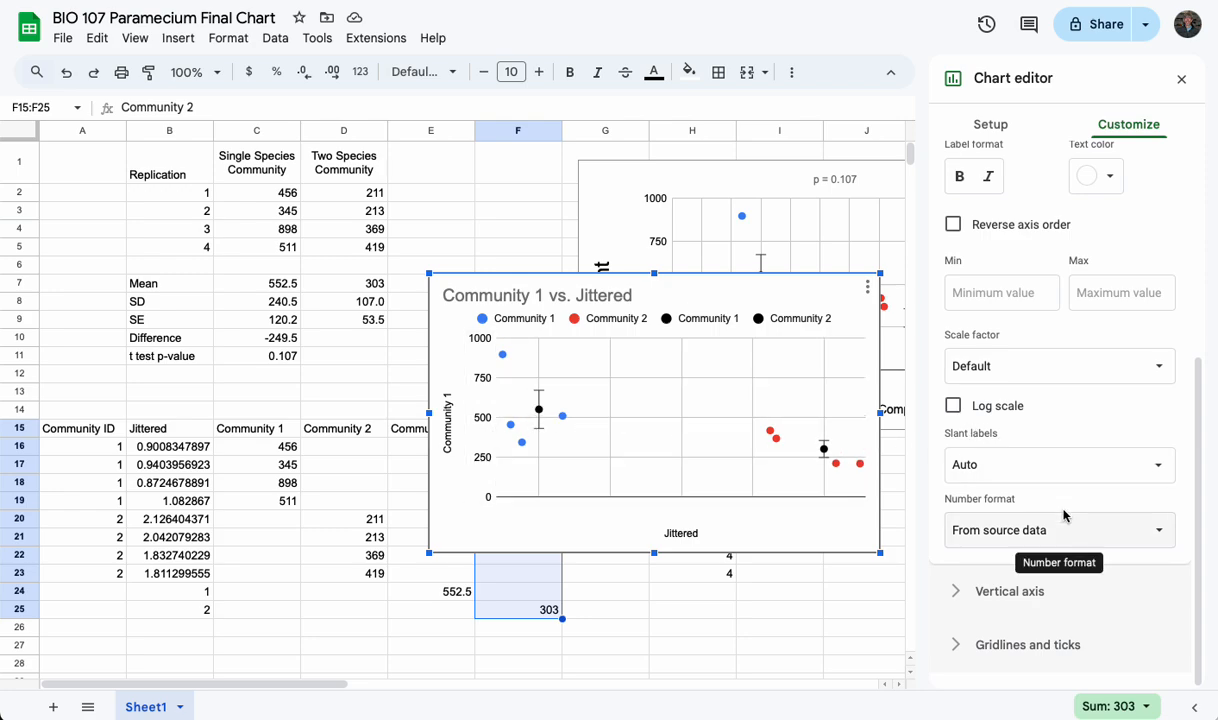
{"action": "scroll", "coordinate": [1075, 415], "scroll_direction": "up", "scroll_amount": 1}
{"action": "left_click", "coordinate": [962, 316]}
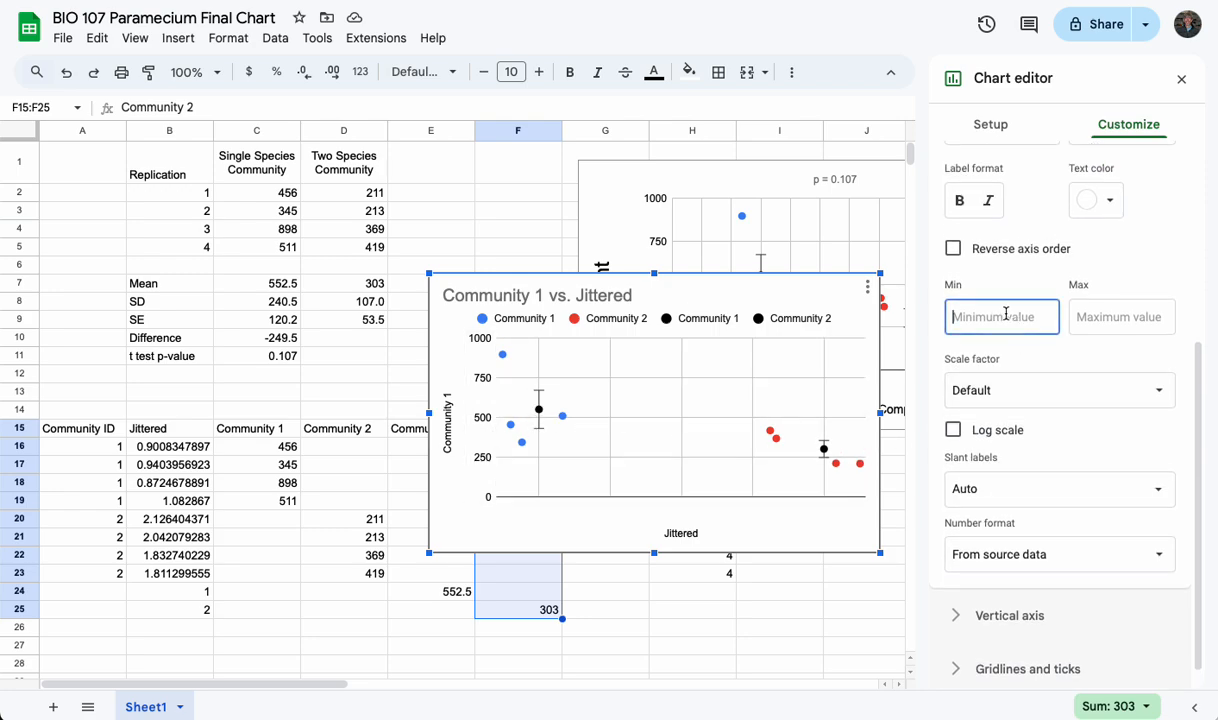
{"action": "type", "text": "0.5"}
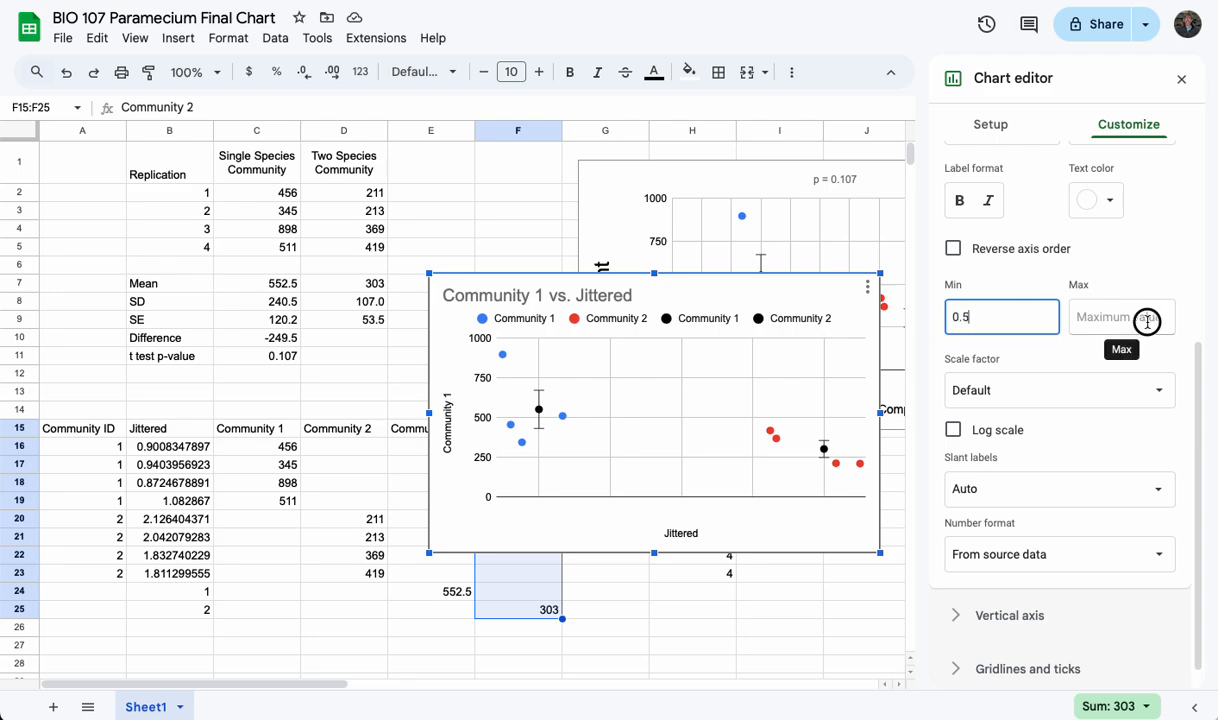
{"action": "left_click", "coordinate": [1145, 318]}
{"action": "type", "text": "2.5"}
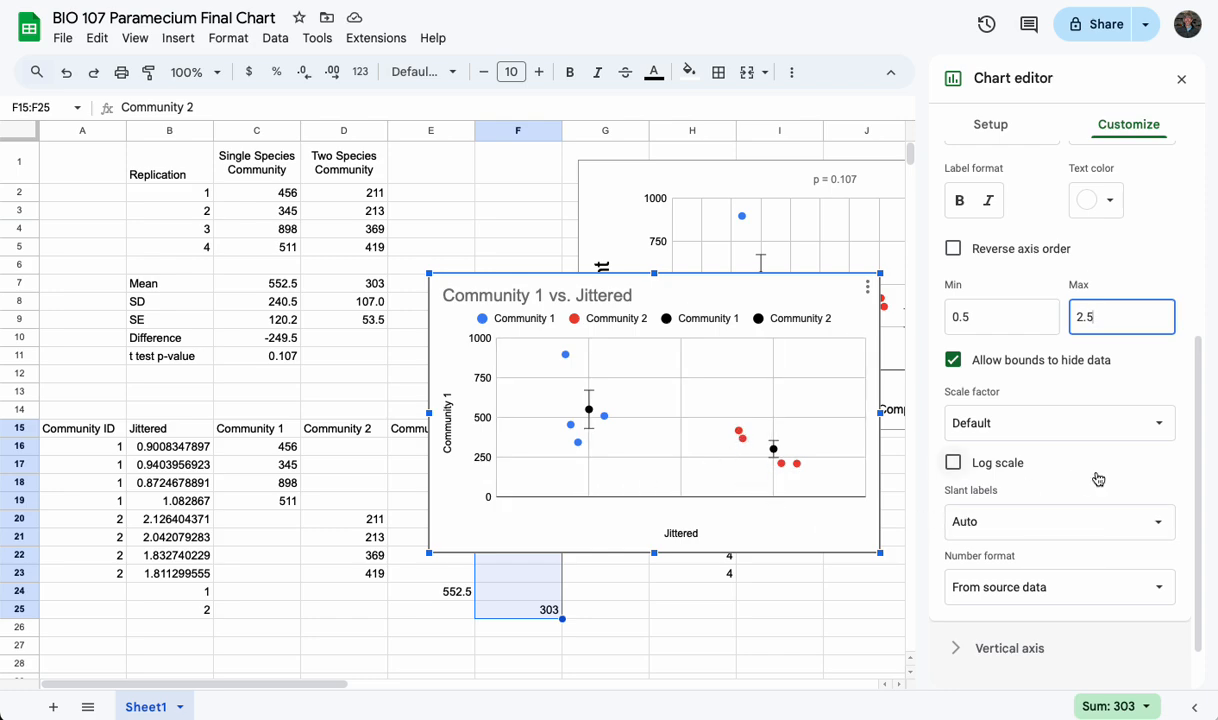
{"action": "scroll", "coordinate": [1098, 479], "scroll_direction": "up", "scroll_amount": 1}
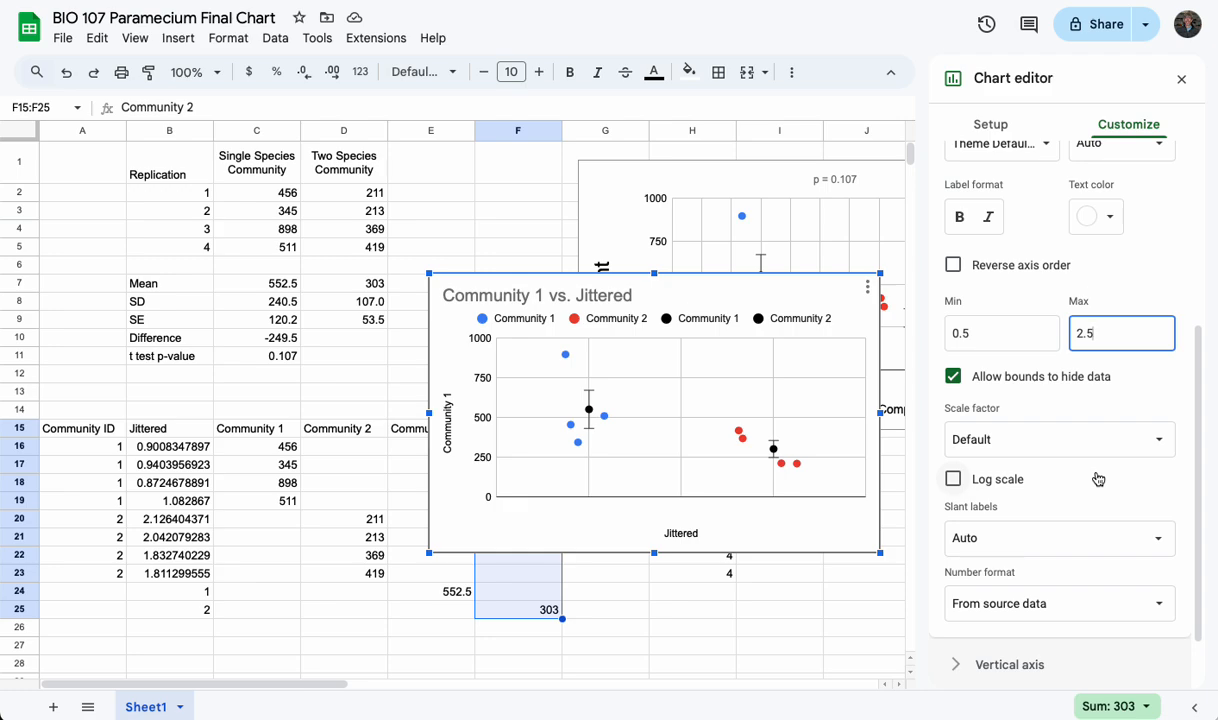
{"action": "scroll", "coordinate": [1098, 479], "scroll_direction": "up", "scroll_amount": 5}
{"action": "scroll", "coordinate": [1098, 479], "scroll_direction": "down", "scroll_amount": 1}
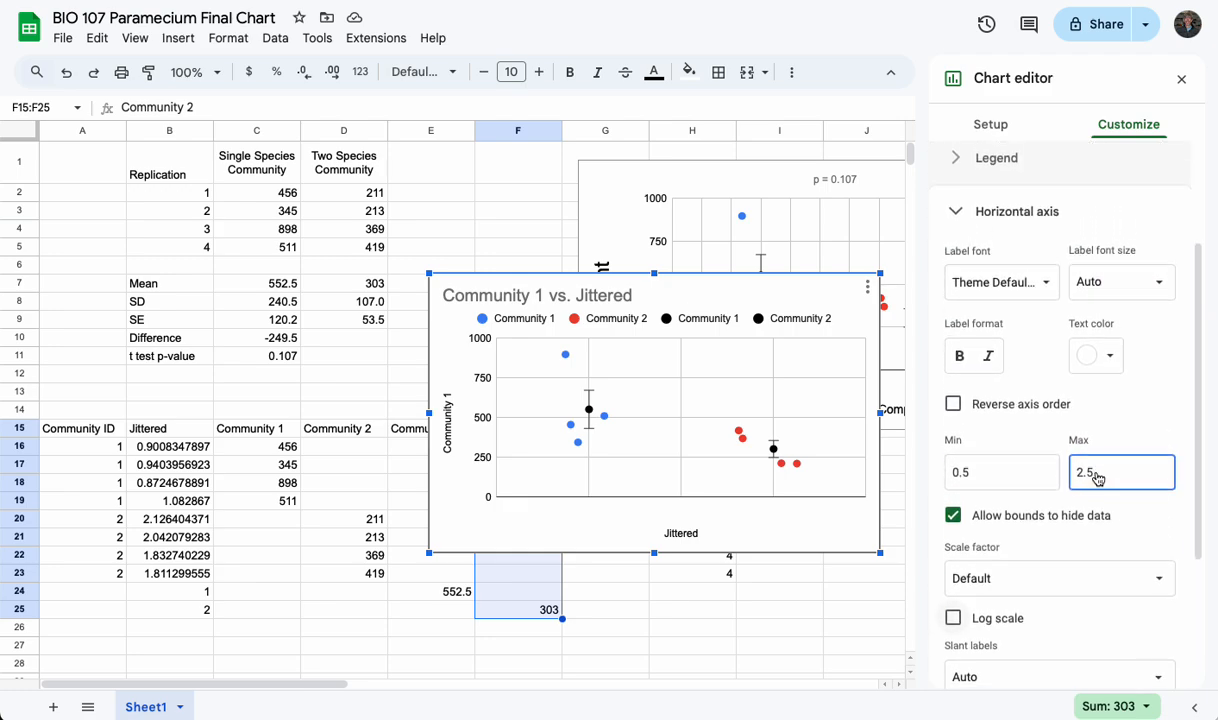
{"action": "scroll", "coordinate": [1098, 479], "scroll_direction": "down", "scroll_amount": 4}
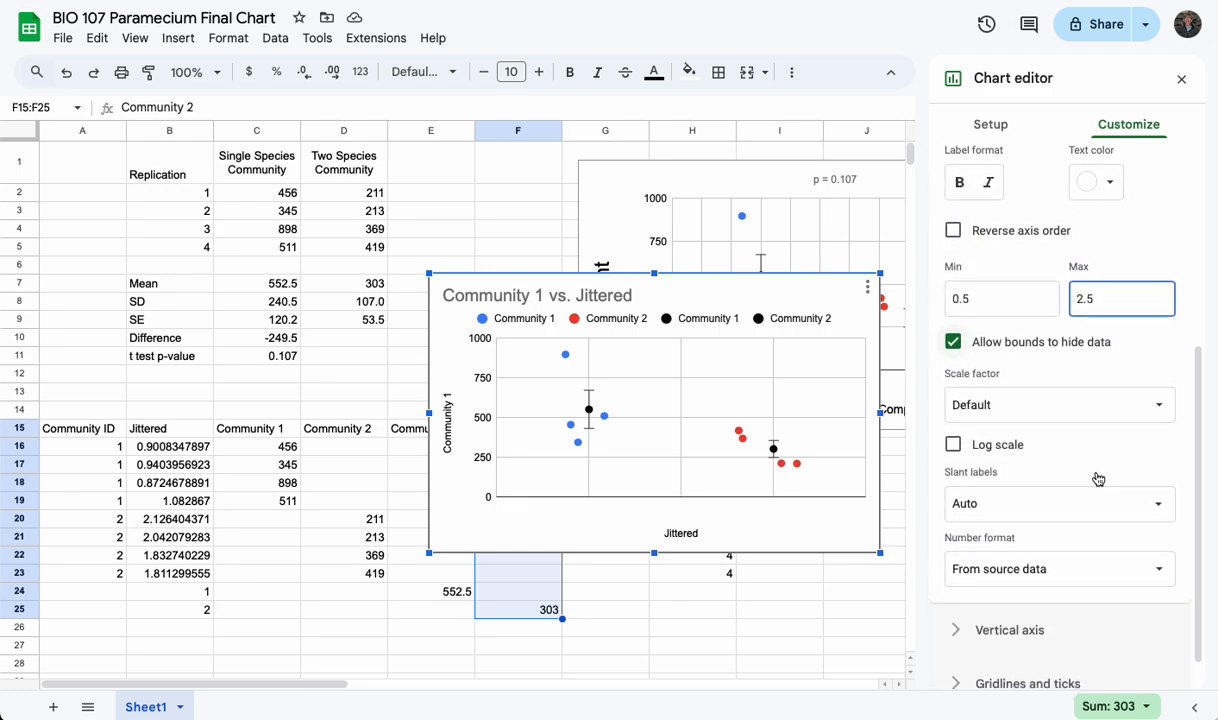
{"action": "scroll", "coordinate": [1098, 479], "scroll_direction": "down", "scroll_amount": 1}
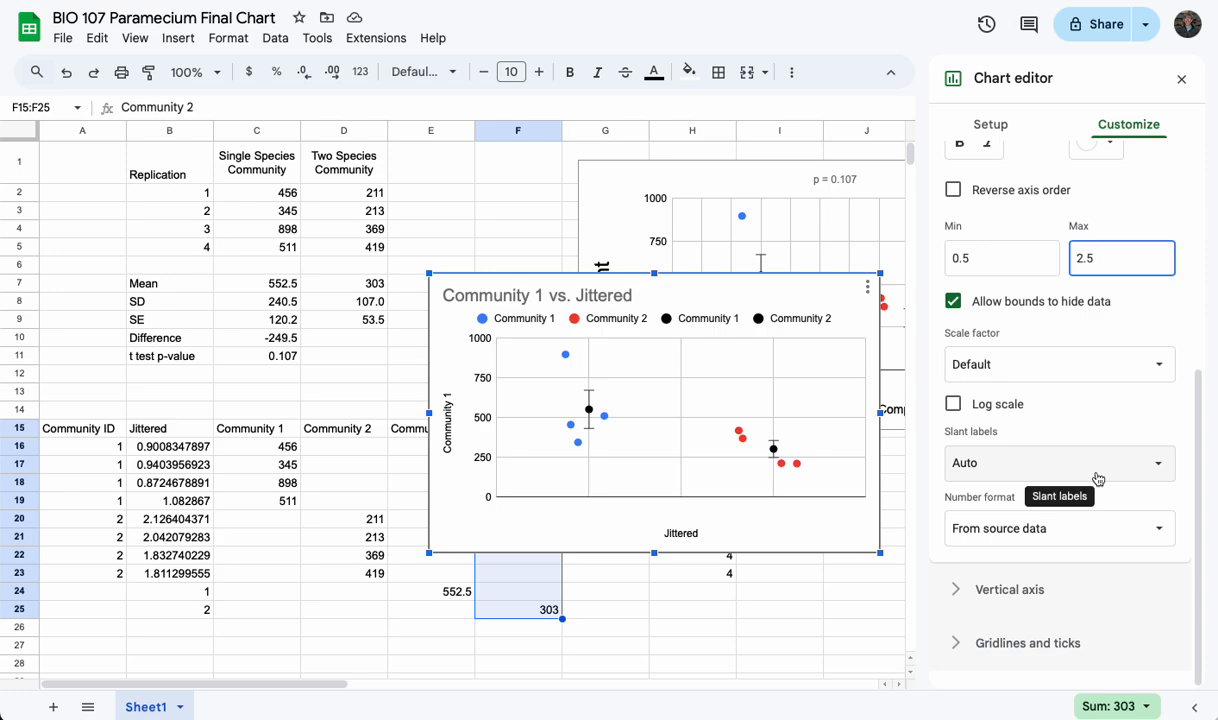
{"action": "scroll", "coordinate": [1098, 479], "scroll_direction": "up", "scroll_amount": 8}
Leave the horizontal axis settings and change the vertical axis title of the chart to "Count"
{"action": "left_click", "coordinate": [958, 381]}
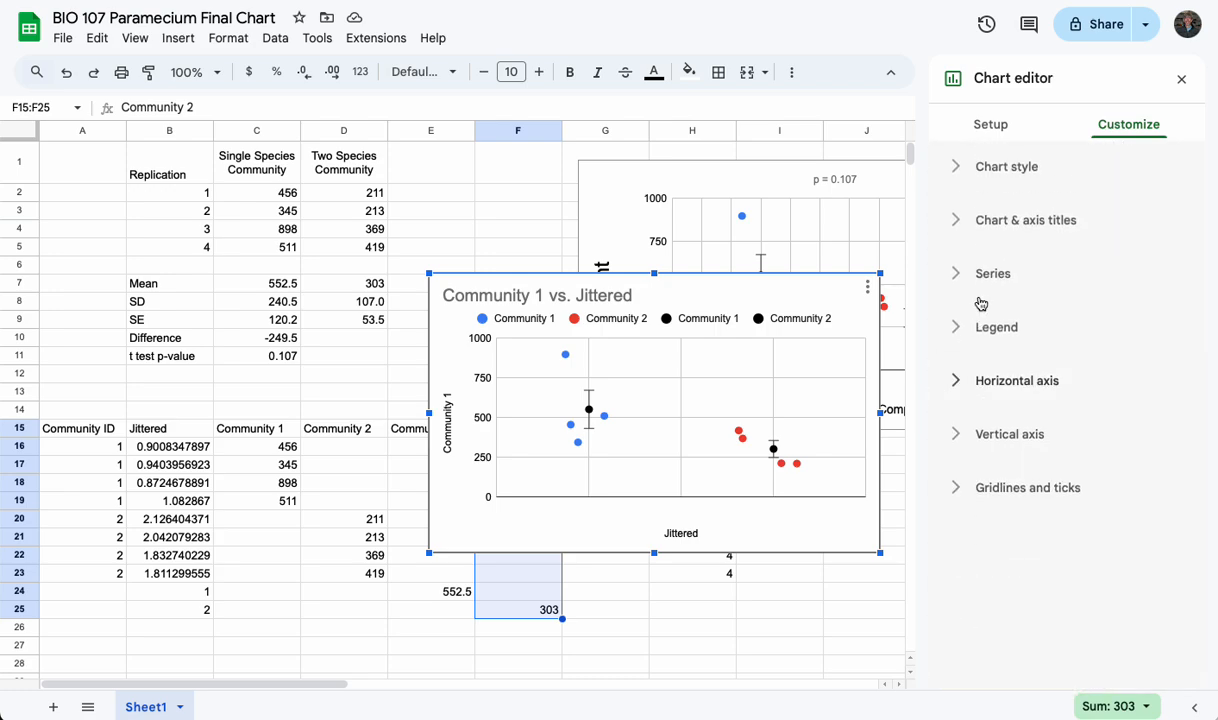
{"action": "left_click", "coordinate": [958, 221]}
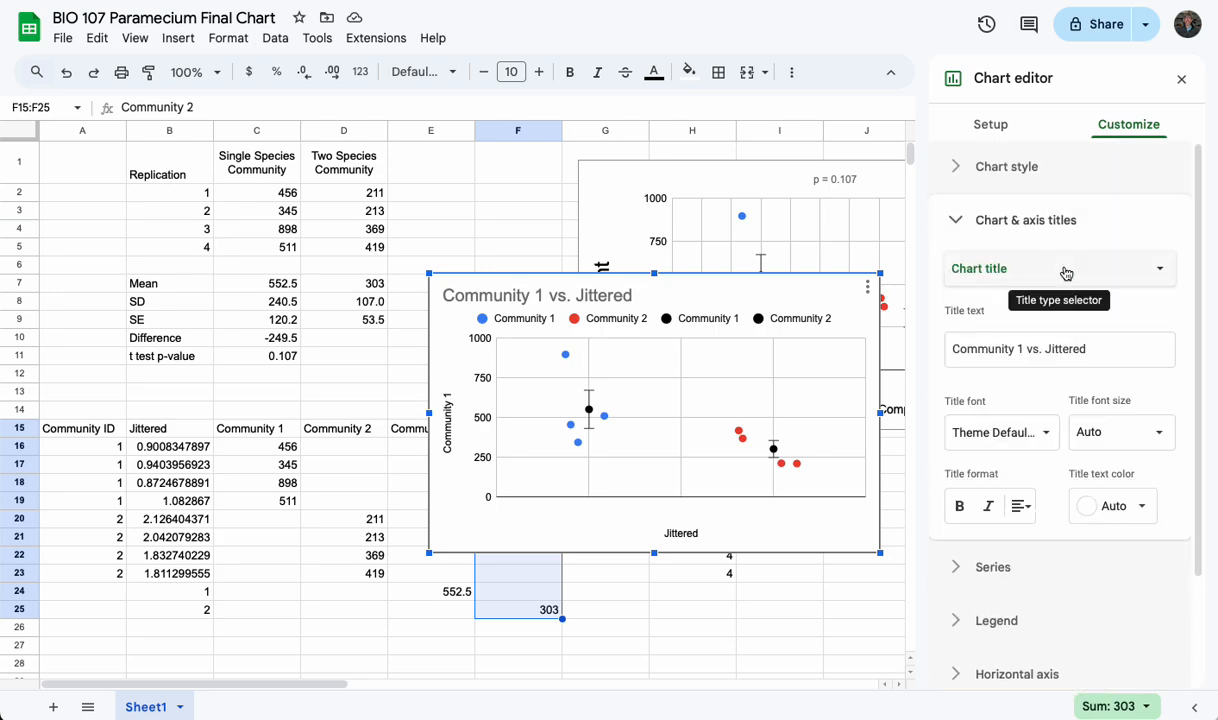
{"action": "left_click", "coordinate": [1045, 271]}
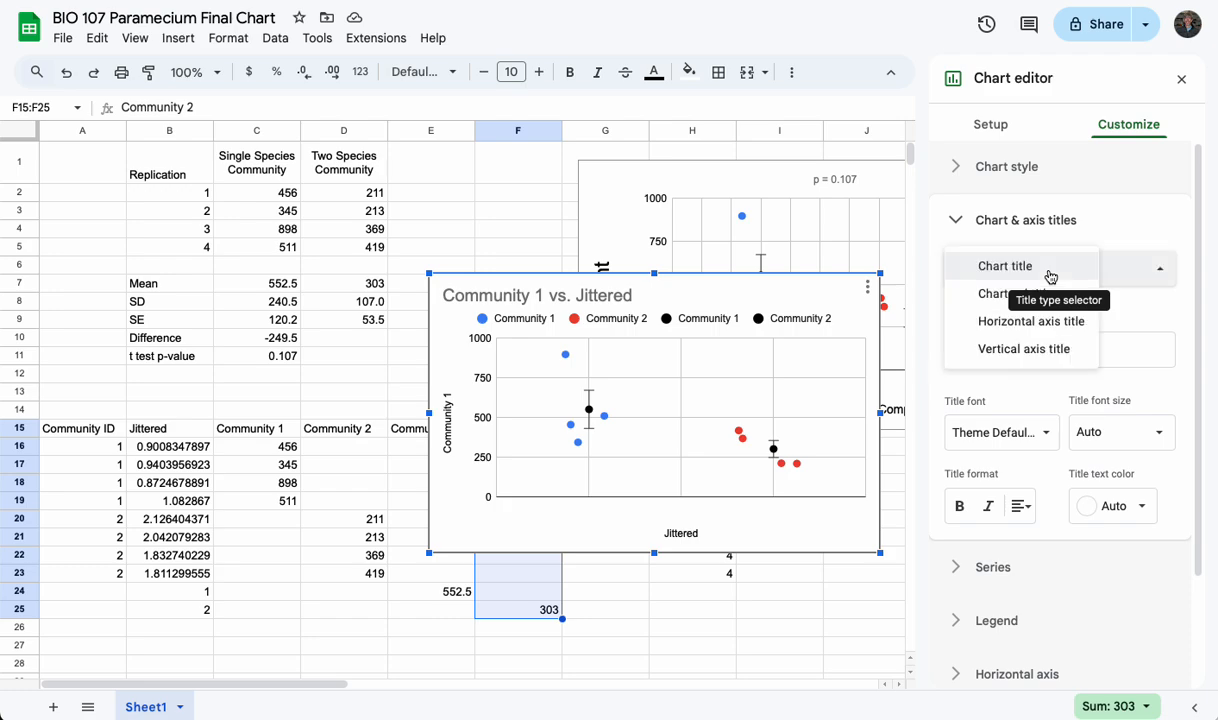
{"action": "left_click", "coordinate": [1031, 349]}
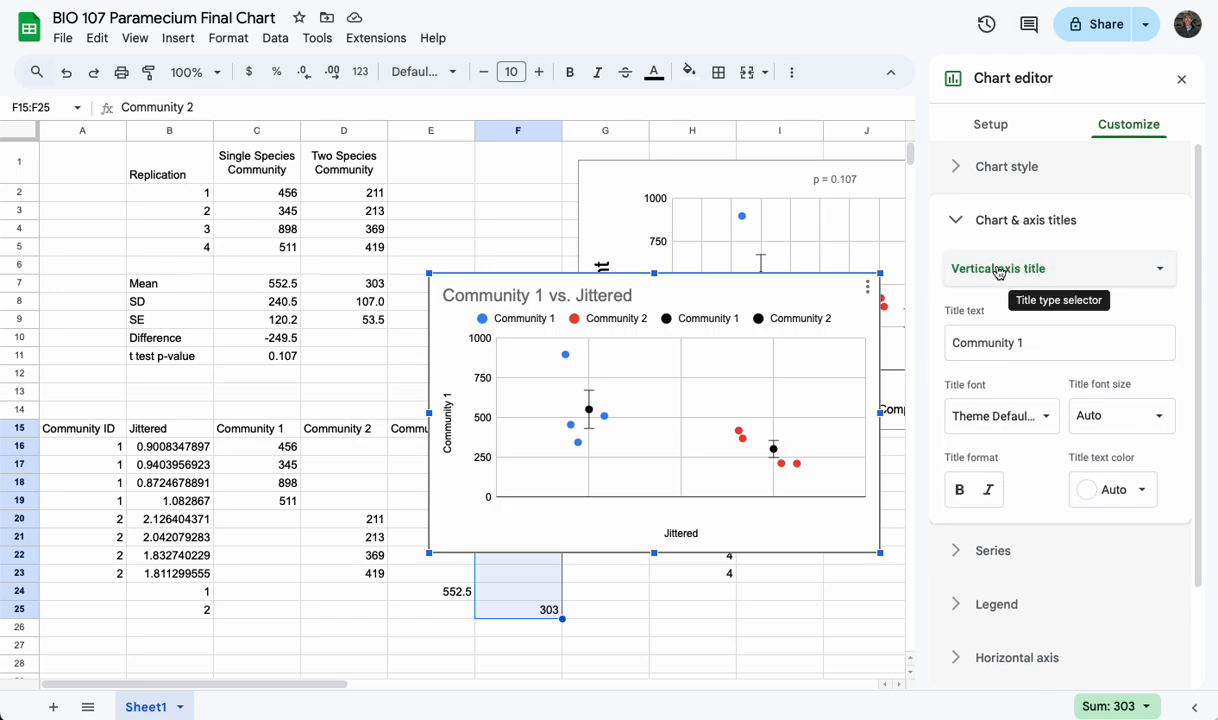
{"action": "left_click", "coordinate": [993, 345]}
{"action": "type", "text": "Count"}
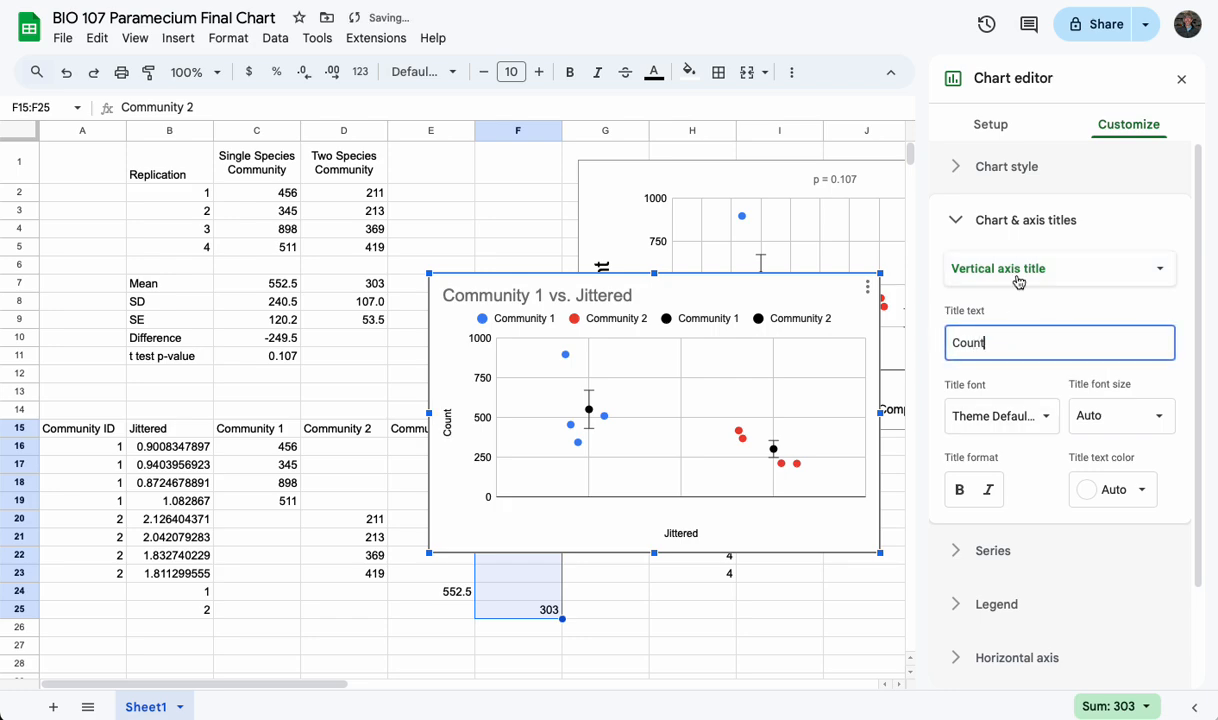
{"action": "left_click", "coordinate": [965, 268]}
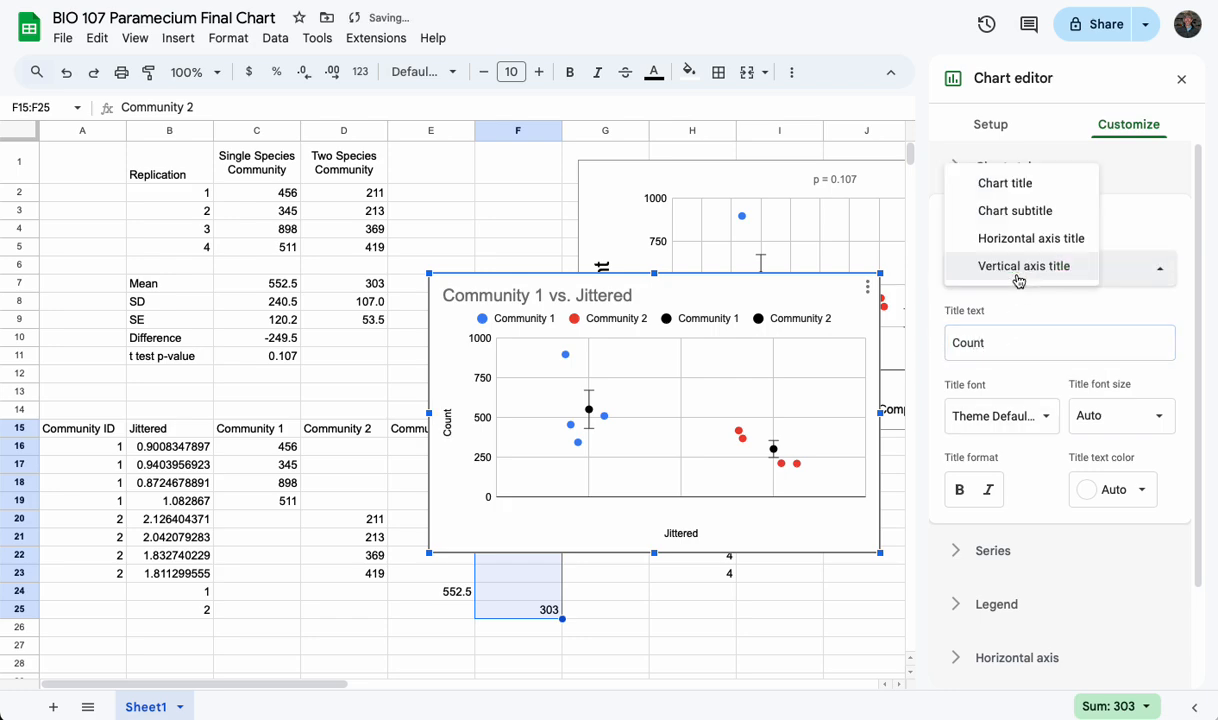
Replace the chart's horizontal axis title "Jittered" with the words "Single" and "Double" separated by several spaces
{"action": "left_click", "coordinate": [1022, 250]}
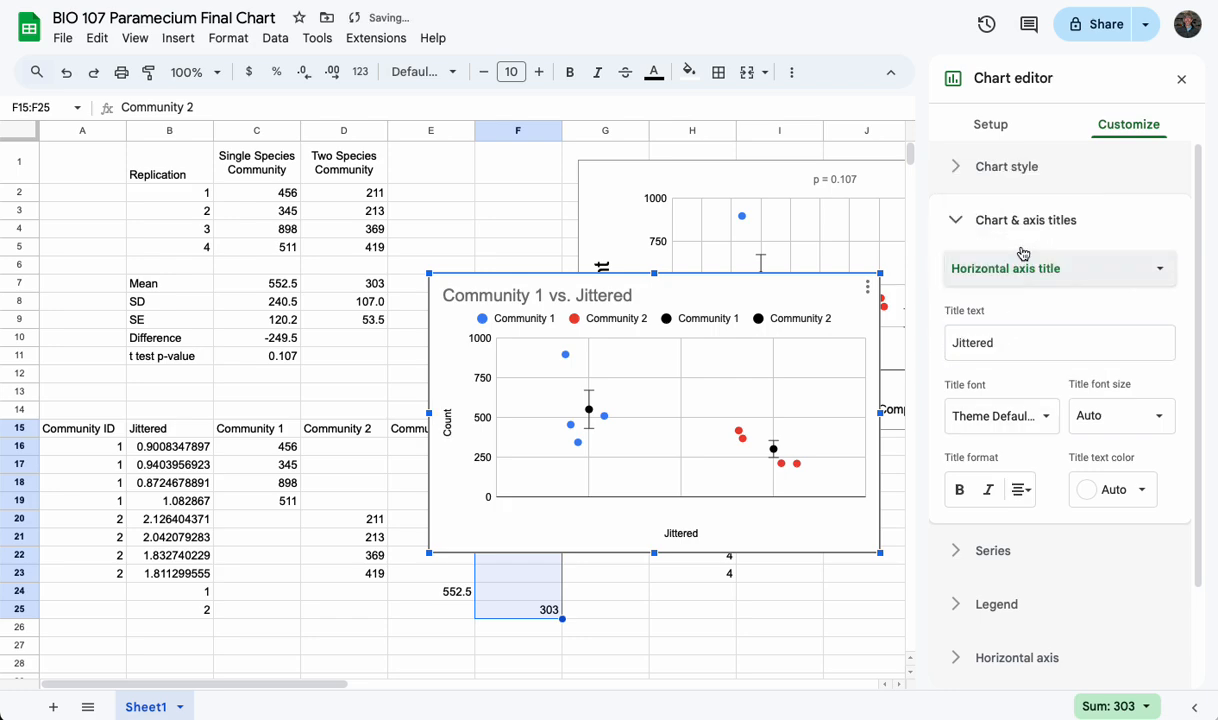
{"action": "left_click", "coordinate": [1016, 346]}
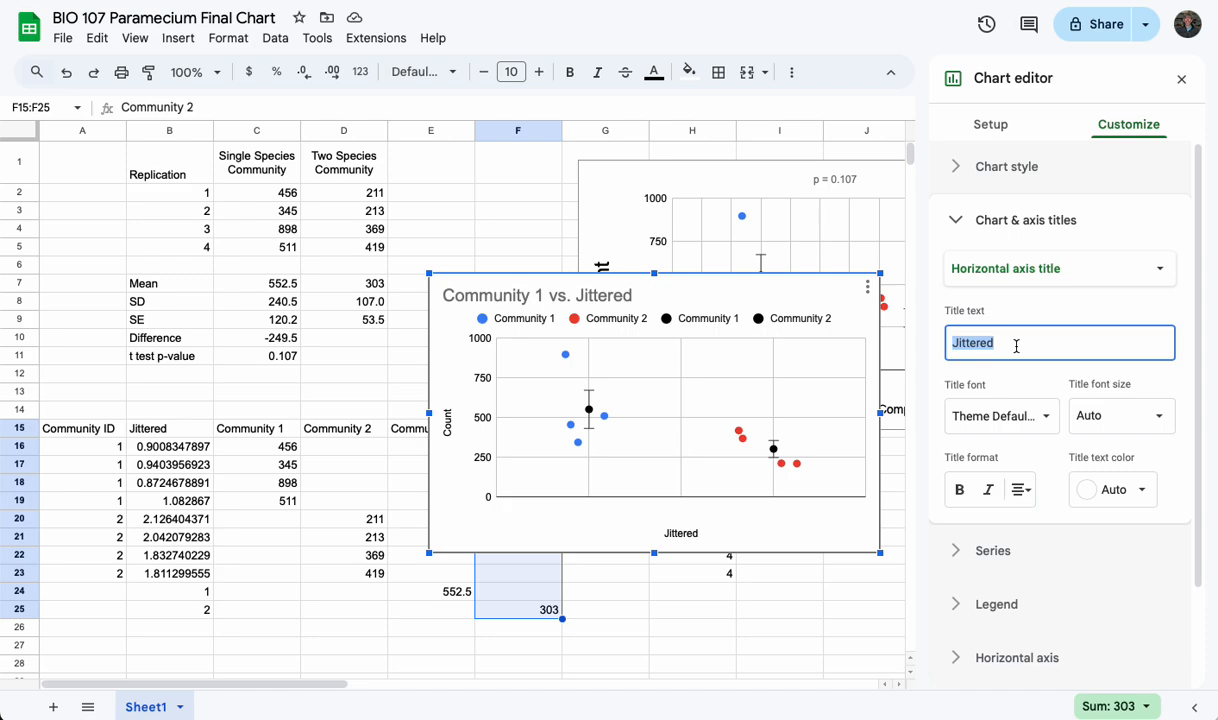
{"action": "type", "text": "Co"}
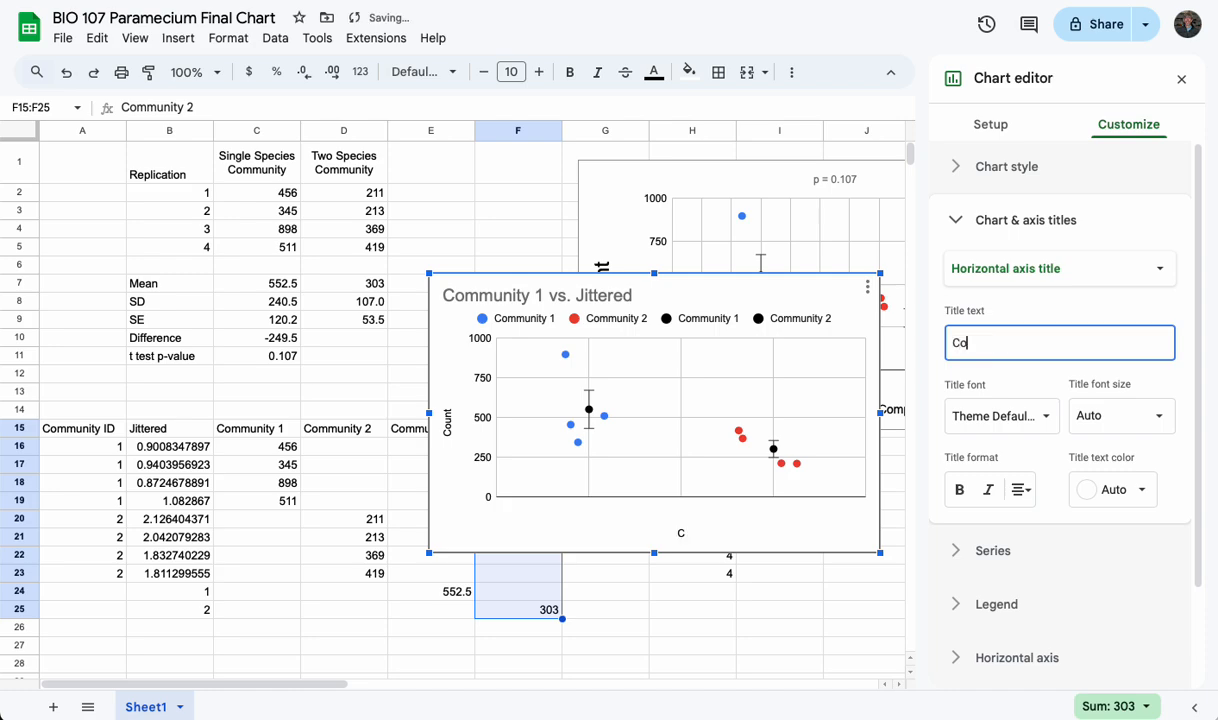
{"action": "type", "text": "mmuni"}
{"action": "key", "text": "BackSpace"}
{"action": "key", "text": "BackSpace"}
{"action": "key", "text": "BackSpace"}
{"action": "key", "text": "BackSpace"}
{"action": "key", "text": "BackSpace"}
{"action": "key", "text": "BackSpace"}
{"action": "key", "text": "BackSpace"}
{"action": "type", "text": "Singl"}
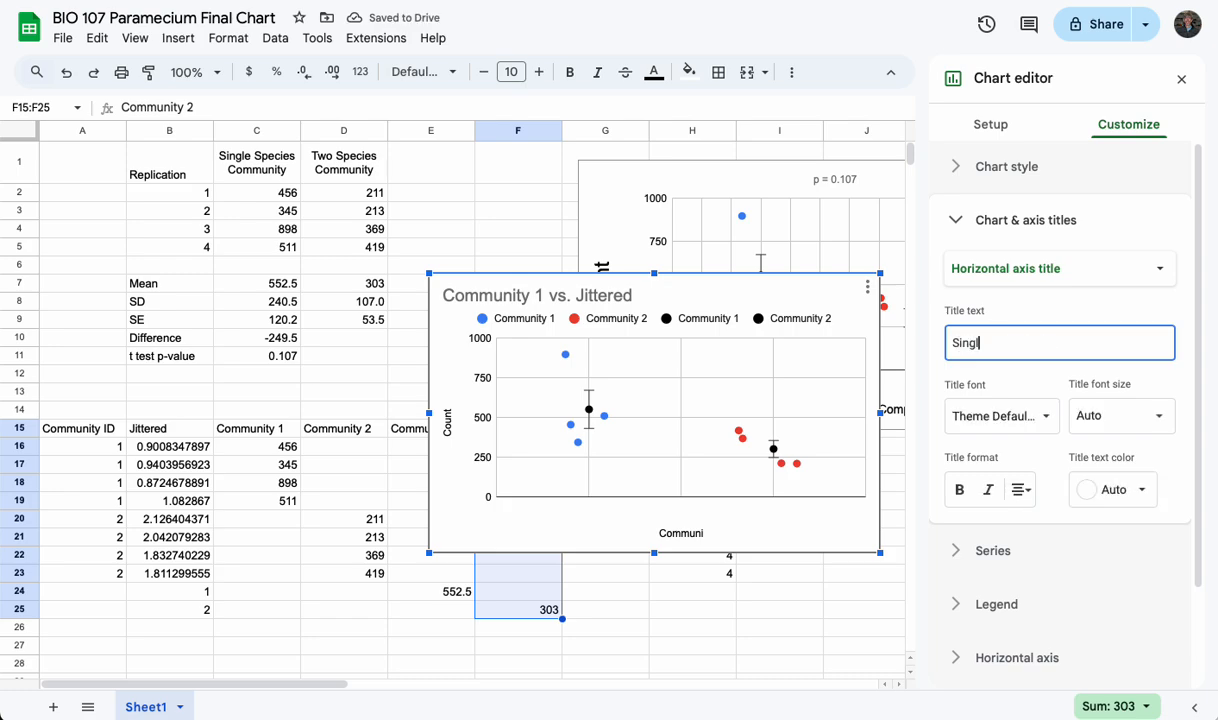
{"action": "type", "text": "e     Double"}
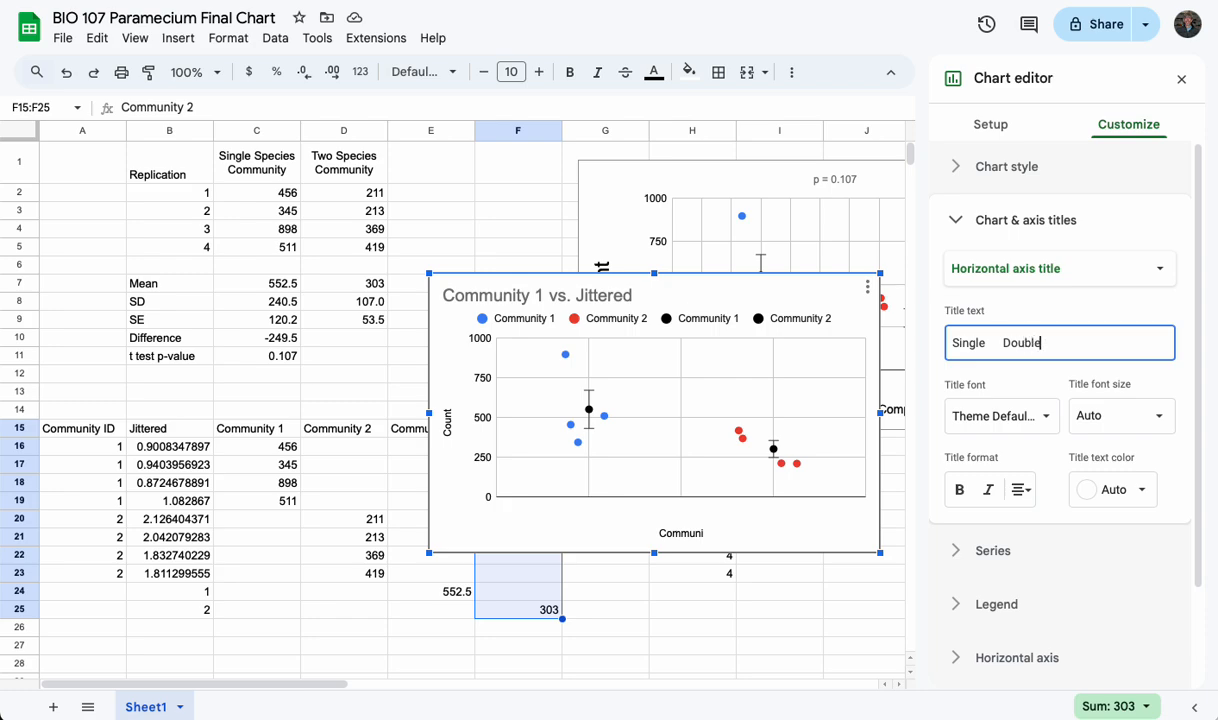
Reword the horizontal axis title to read "Single-Species" and "Two-species", separated by a wide run of spaces
{"action": "key", "text": "BackSpace"}
{"action": "key", "text": "BackSpace"}
{"action": "key", "text": "BackSpace"}
{"action": "key", "text": "BackSpace"}
{"action": "type", "text": "Two-spec"}
{"action": "type", "text": "-Species"}
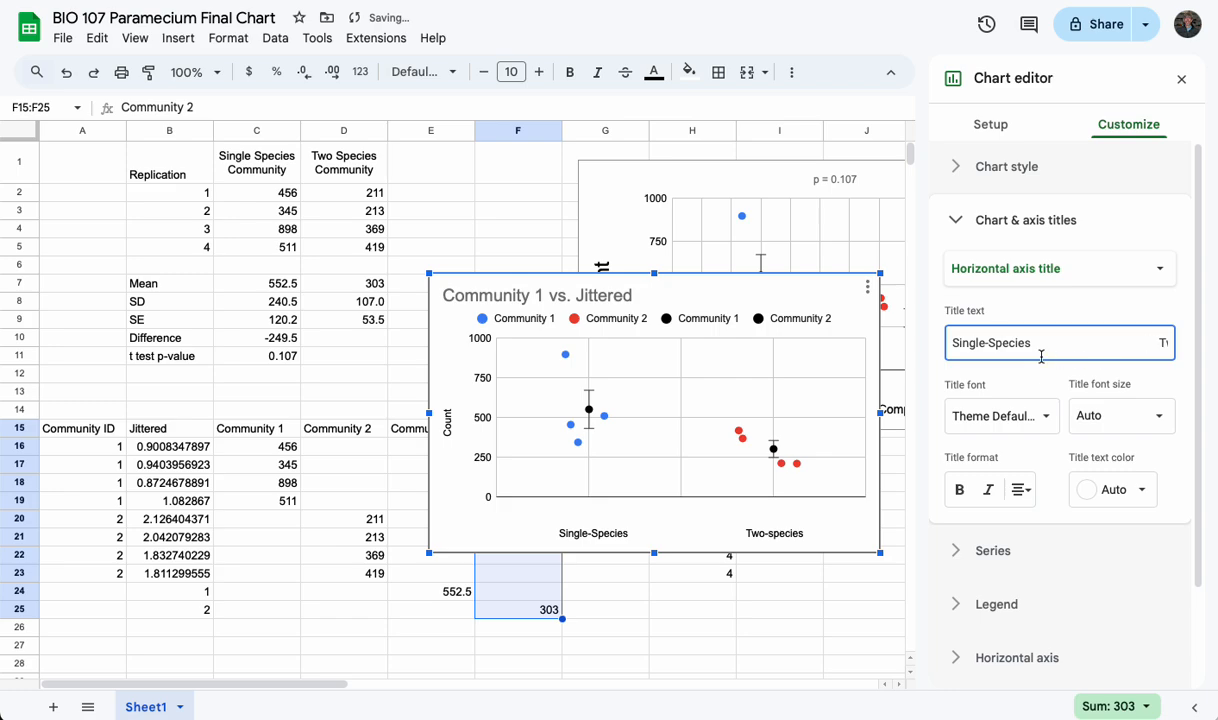
Adjust the spaces before and between "Single-Species" and "Two-species" so each label sits under its own group of points
{"action": "left_click", "coordinate": [957, 343]}
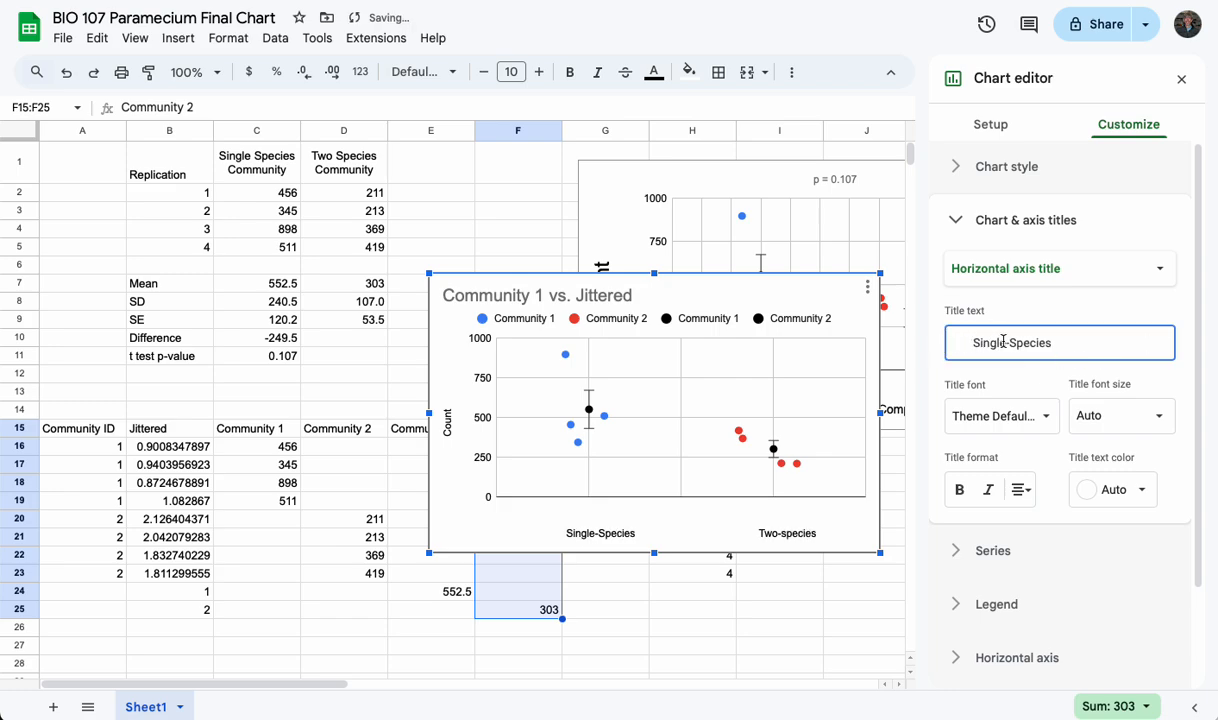
{"action": "key", "text": "BackSpace"}
{"action": "key", "text": "BackSpace"}
{"action": "key", "text": "BackSpace"}
{"action": "key", "text": "BackSpace"}
{"action": "key", "text": "BackSpace"}
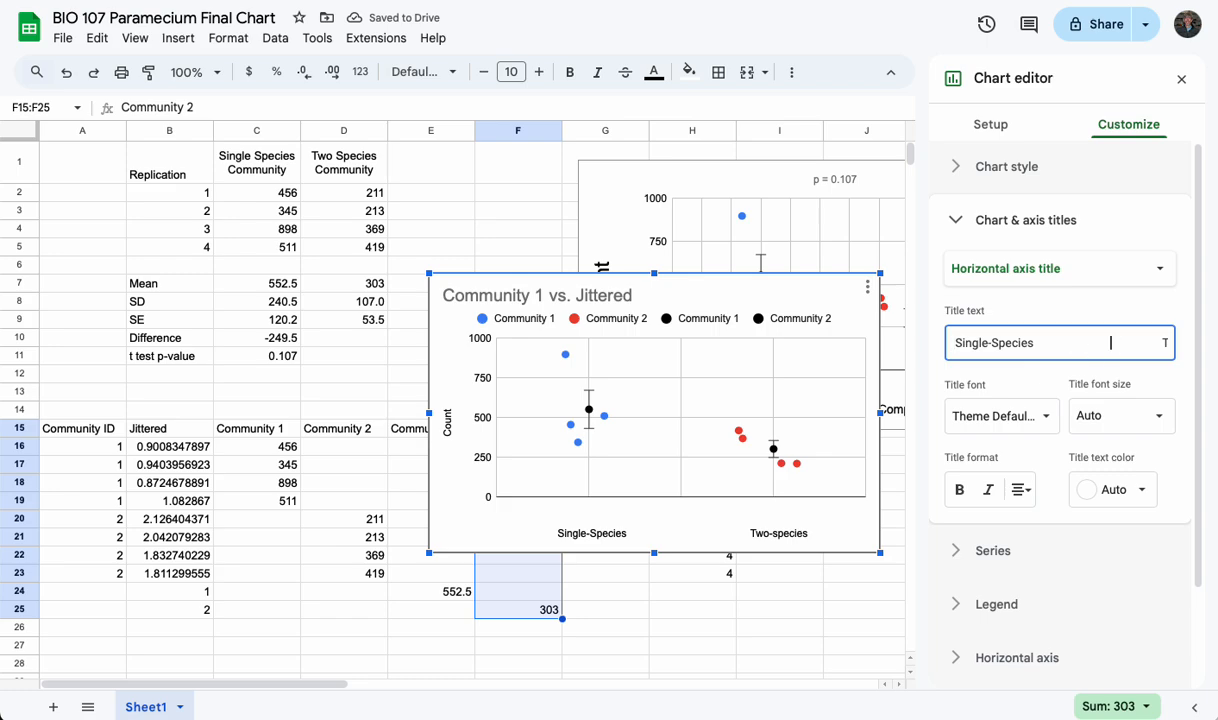
{"action": "type", "text": "w"}
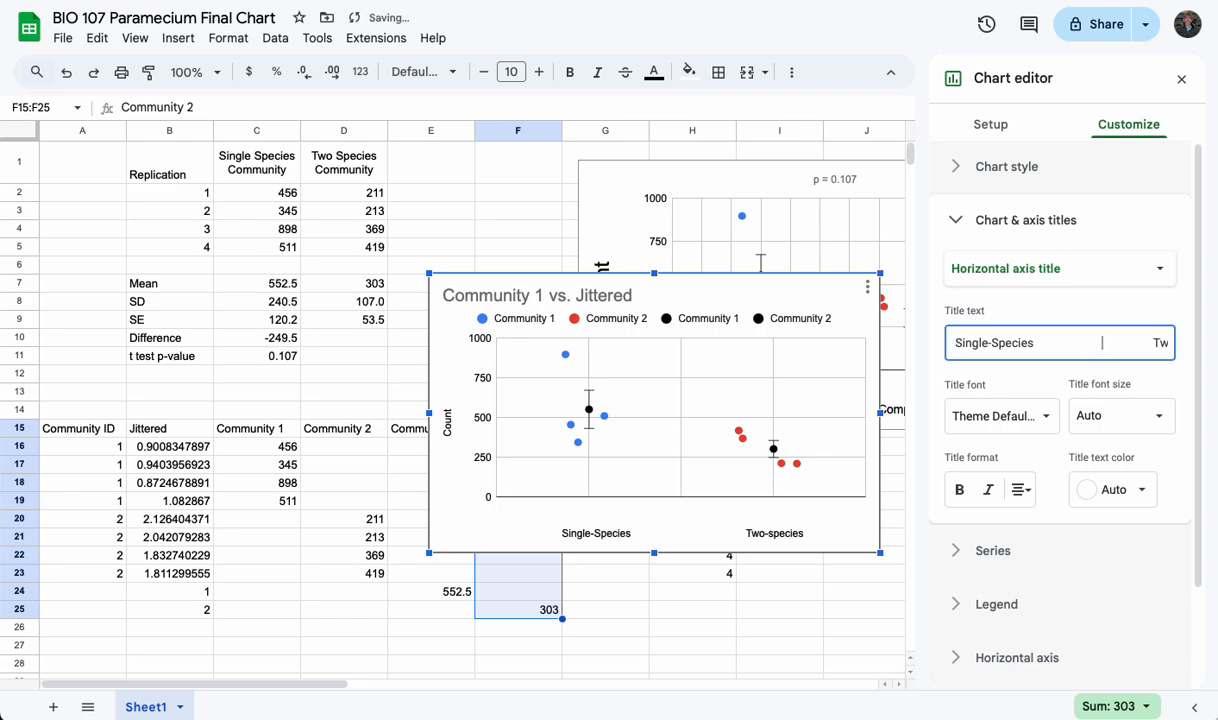
{"action": "type", "text": "o"}
{"action": "left_click_drag", "start_coordinate": [1163, 347], "coordinate": [1185, 342]}
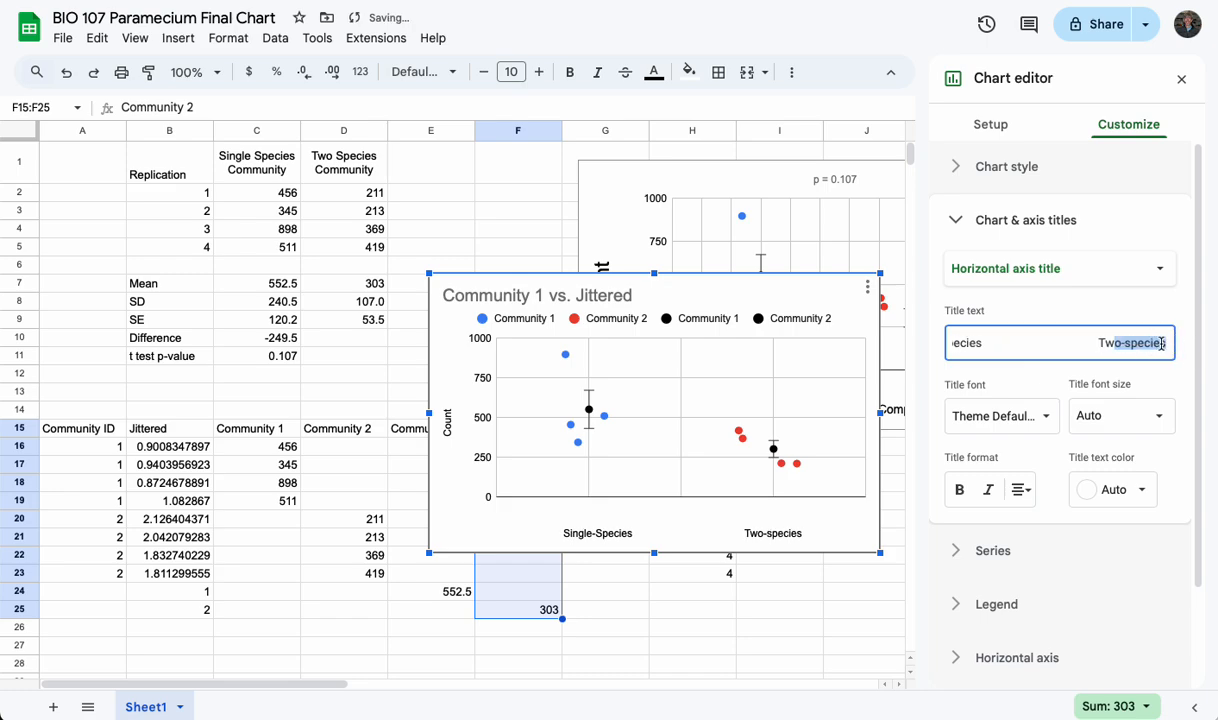
{"action": "left_click", "coordinate": [1165, 343]}
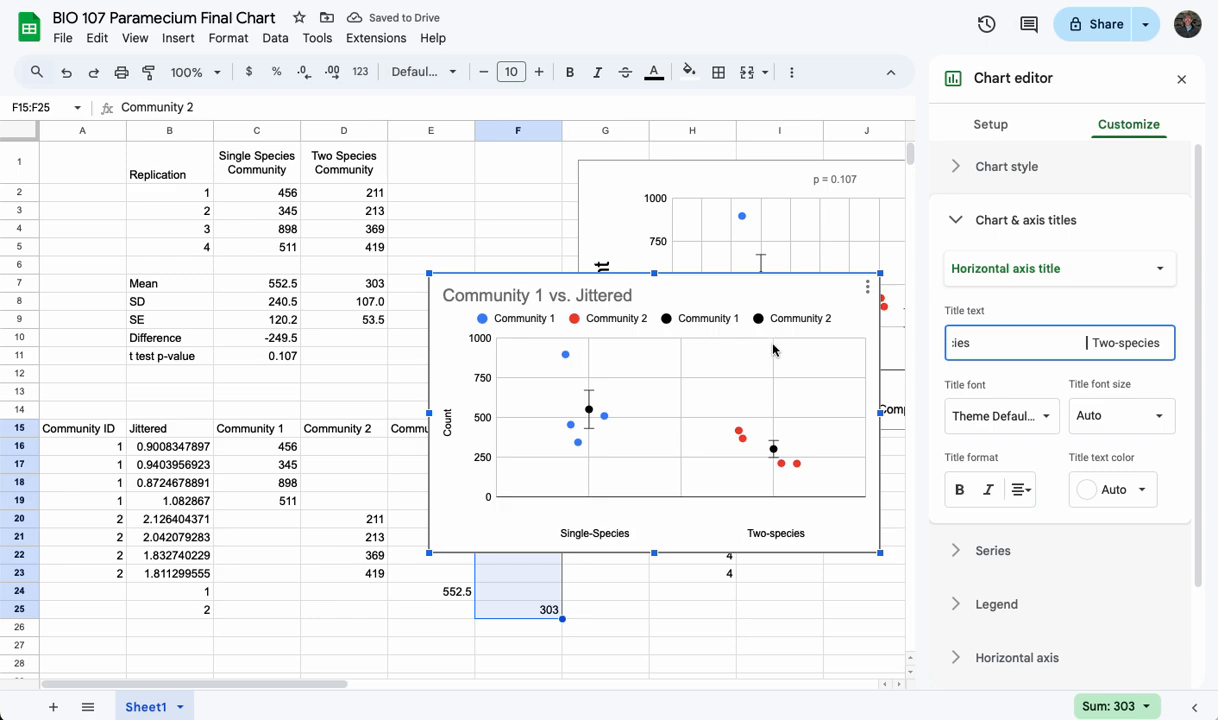
Leave the title settings and remove the chart's legend by setting its position to None
{"action": "left_click", "coordinate": [956, 222]}
{"action": "left_click", "coordinate": [965, 325]}
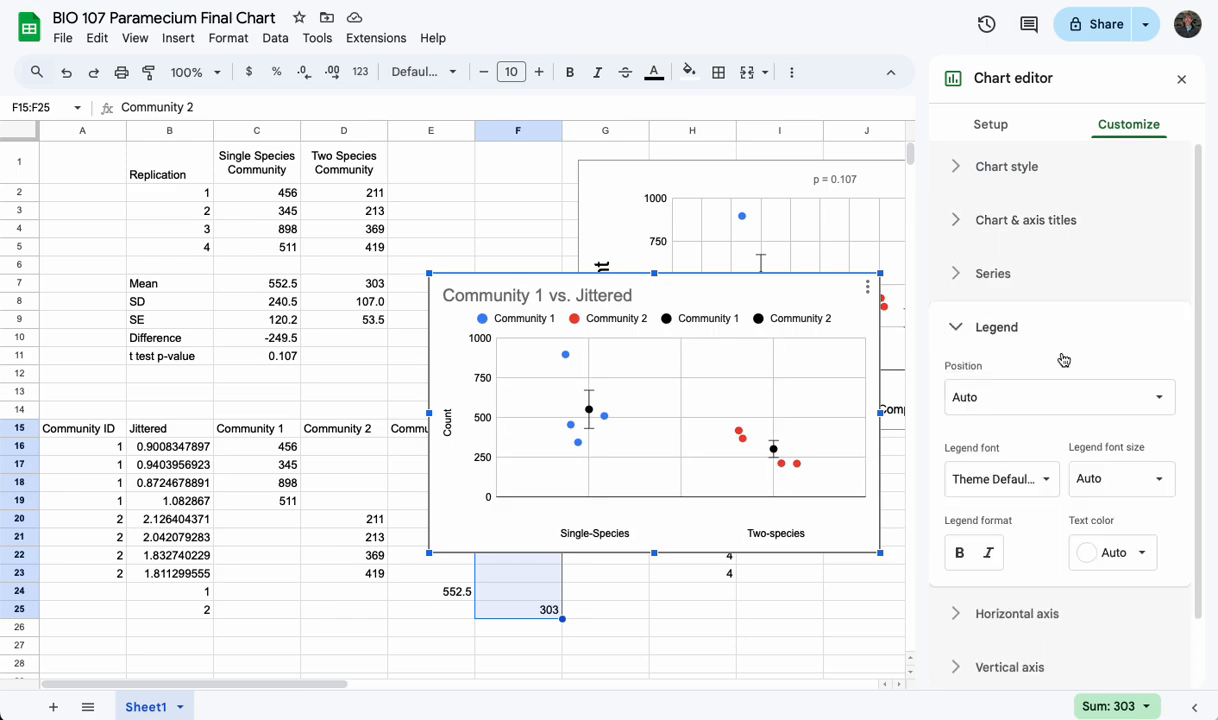
{"action": "left_click", "coordinate": [1068, 397]}
{"action": "left_click", "coordinate": [1003, 203]}
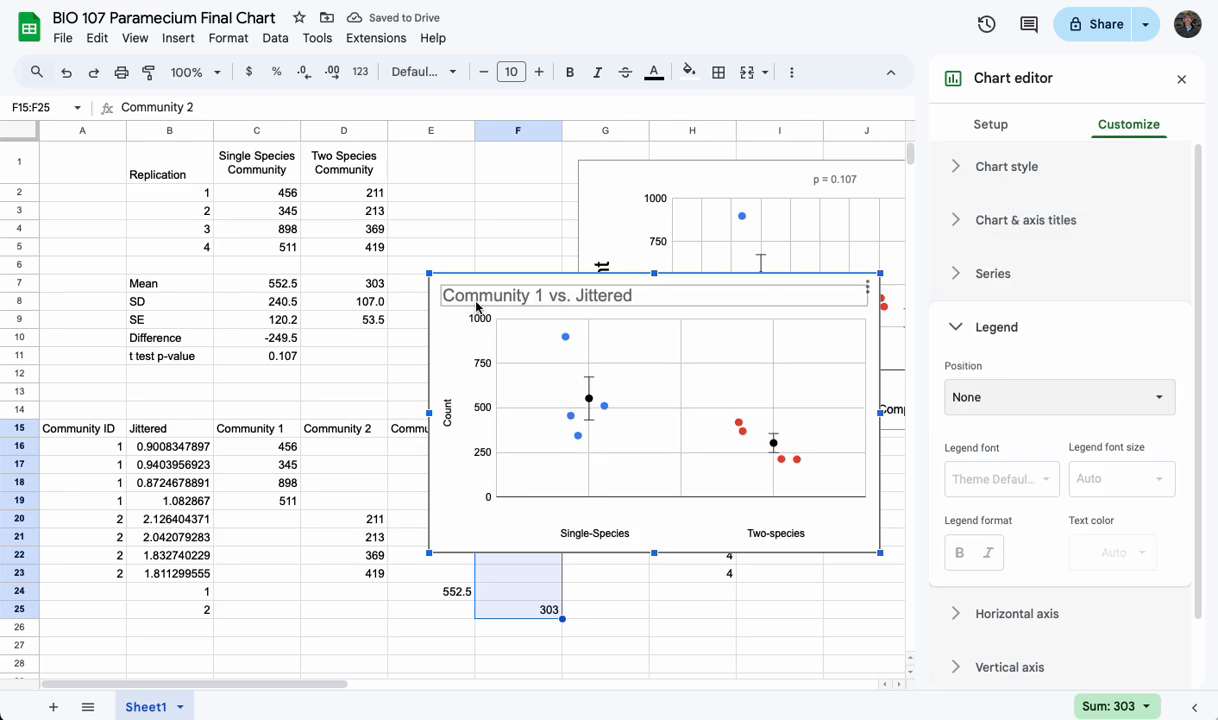
Replace the chart title with "p = .107"
{"action": "double_click", "coordinate": [746, 300]}
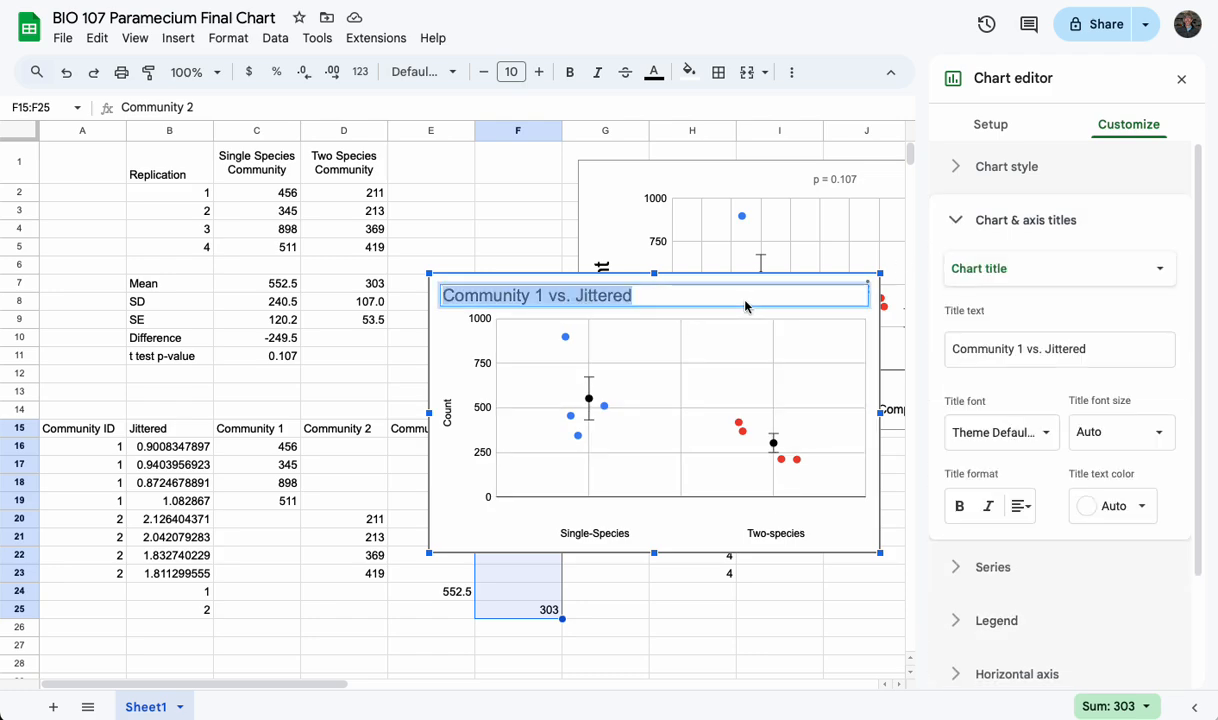
{"action": "type", "text": "p = .107"}
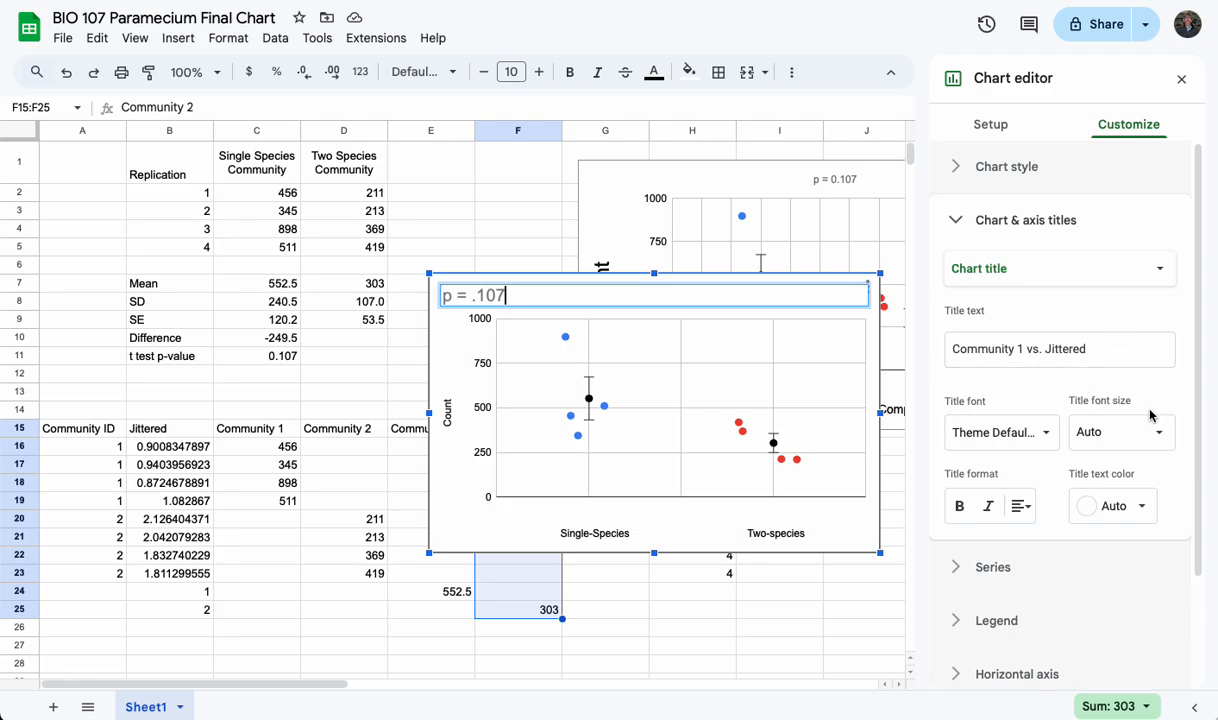
{"action": "double_click", "coordinate": [1096, 357]}
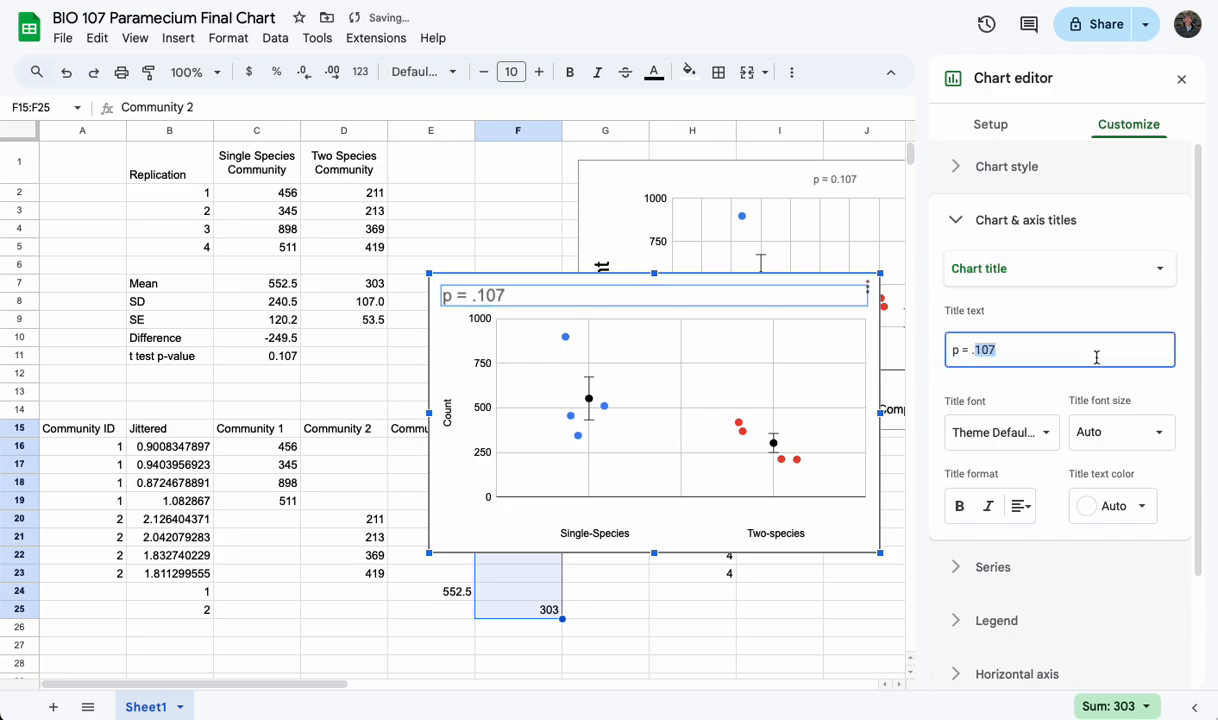
Set the chart title's font size to 12 after trying 10
{"action": "left_click", "coordinate": [1133, 432]}
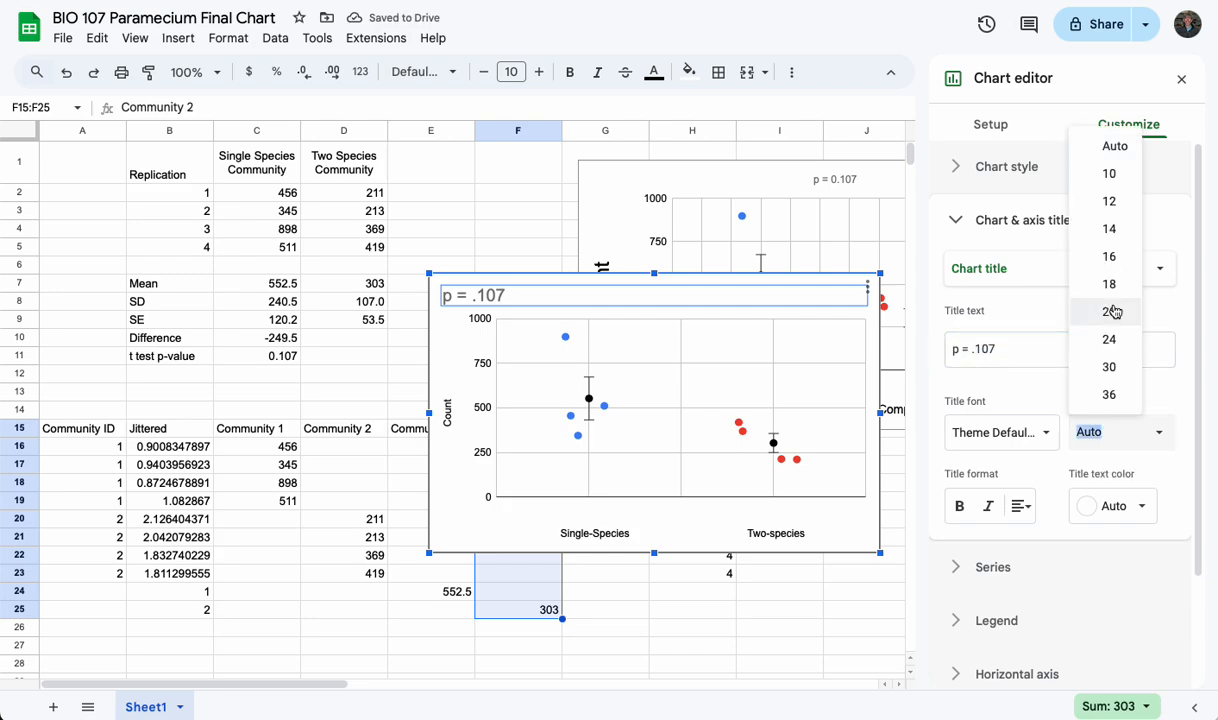
{"action": "left_click", "coordinate": [1116, 174]}
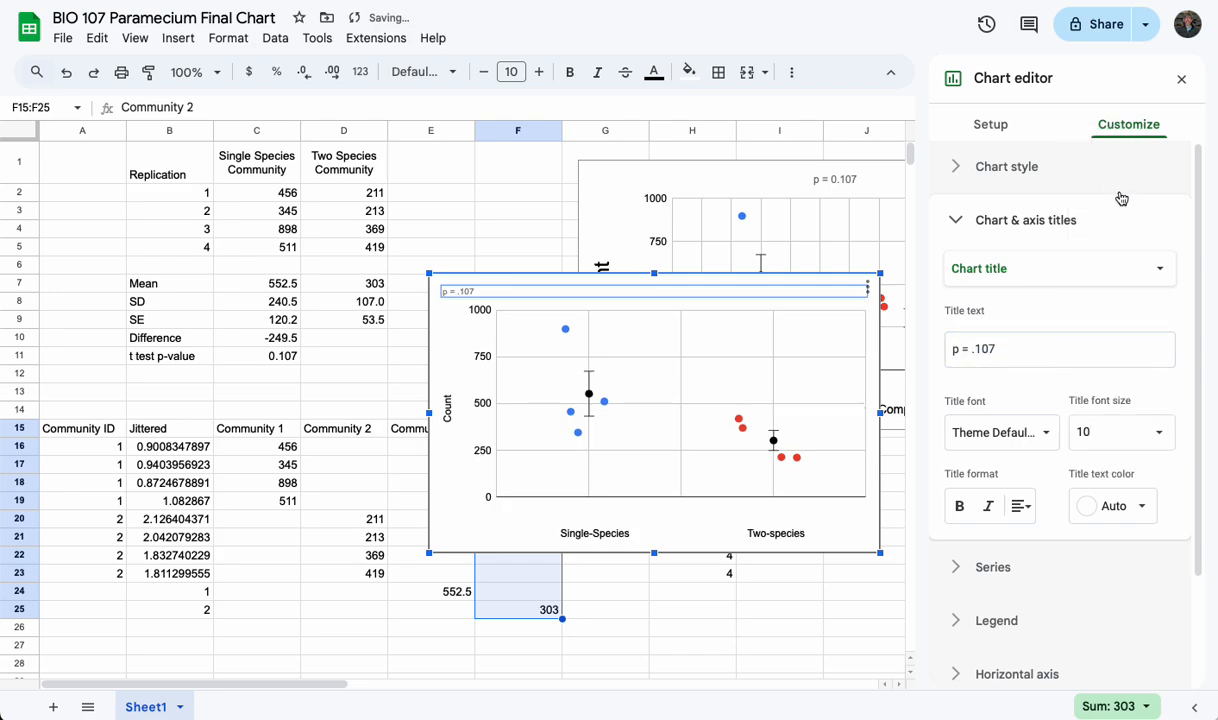
{"action": "left_click", "coordinate": [1158, 433]}
{"action": "left_click", "coordinate": [1110, 202]}
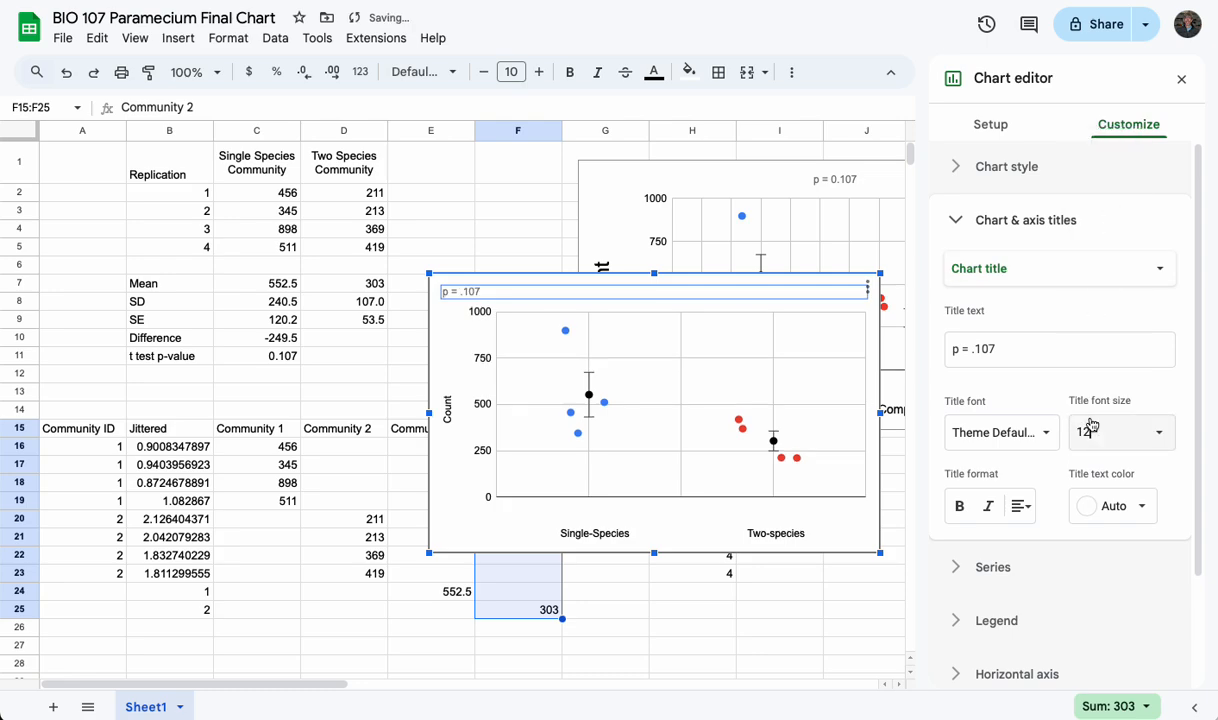
Center the p-value title above the plot with leading spaces and set its text color to black
{"action": "left_click", "coordinate": [954, 351]}
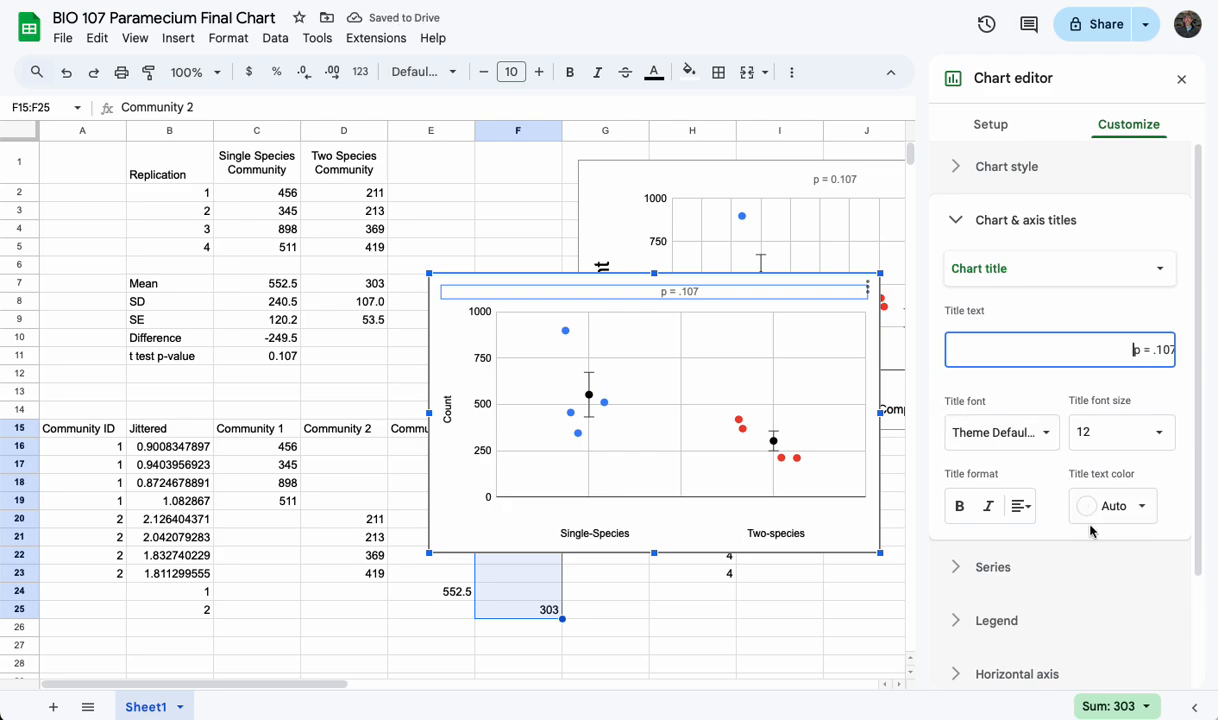
{"action": "left_click", "coordinate": [1118, 507]}
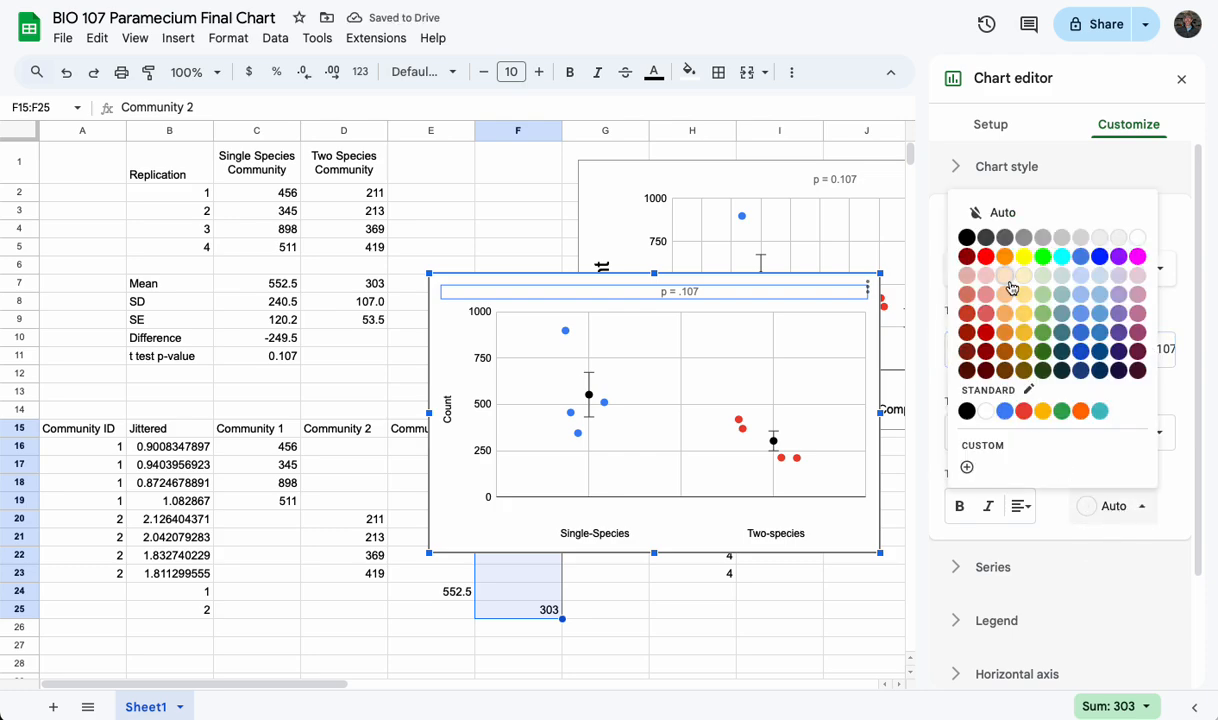
{"action": "left_click", "coordinate": [966, 238]}
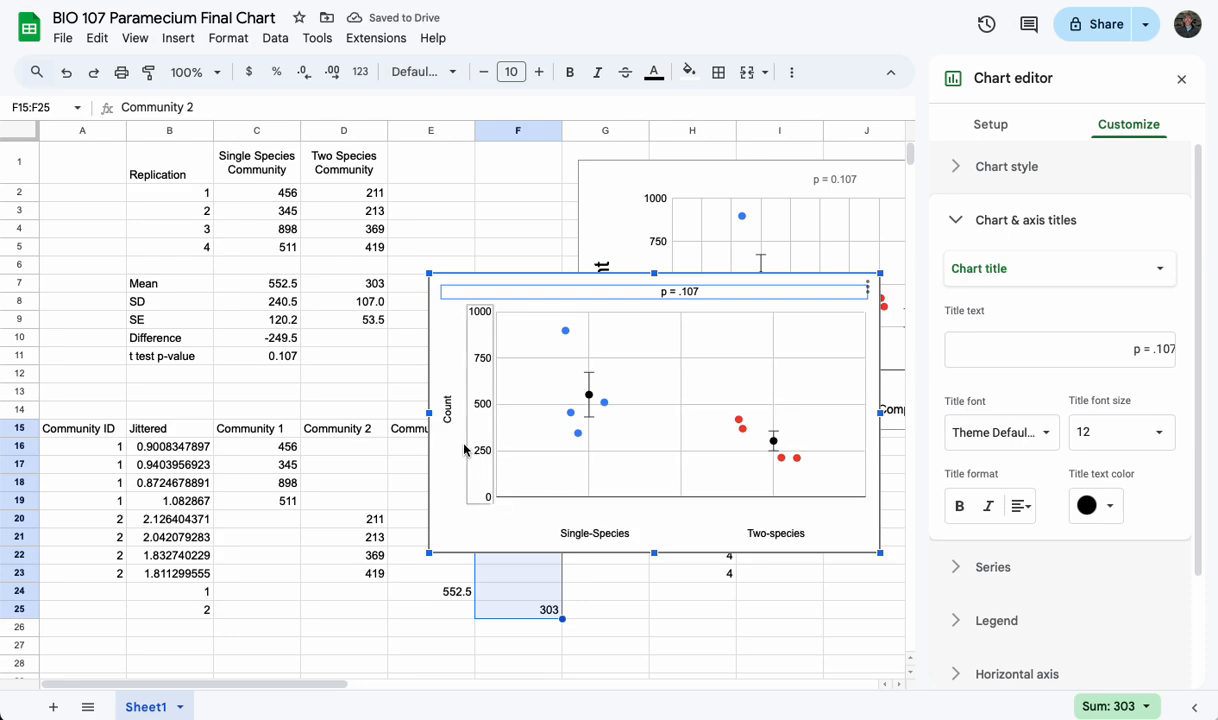
Set the font size of the vertical axis title "Count" to 18
{"action": "left_click", "coordinate": [1063, 269]}
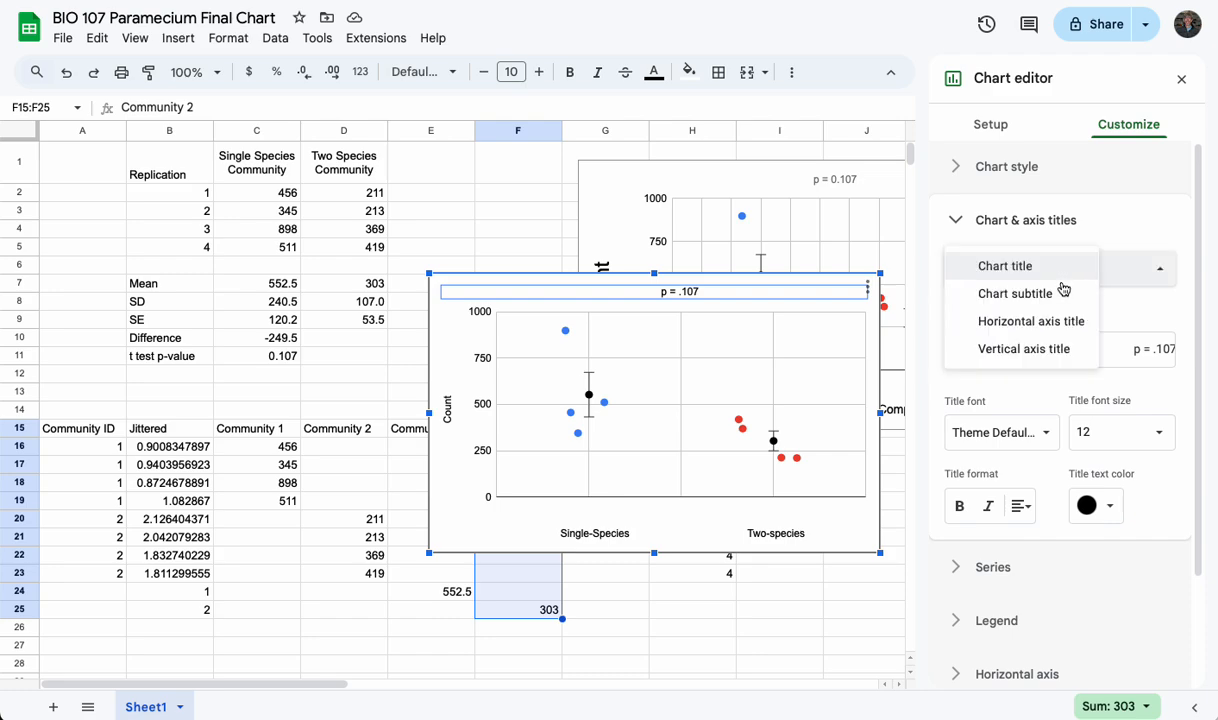
{"action": "left_click", "coordinate": [1052, 348]}
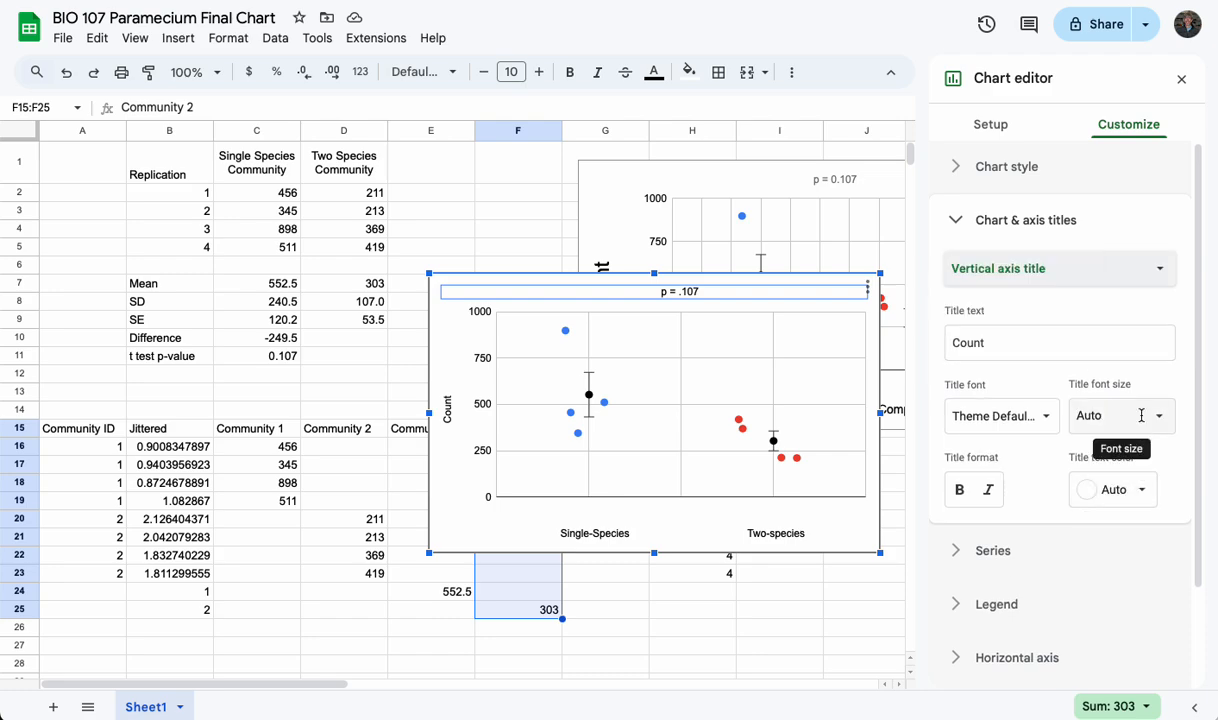
{"action": "left_click", "coordinate": [1098, 415]}
{"action": "left_click", "coordinate": [1108, 267]}
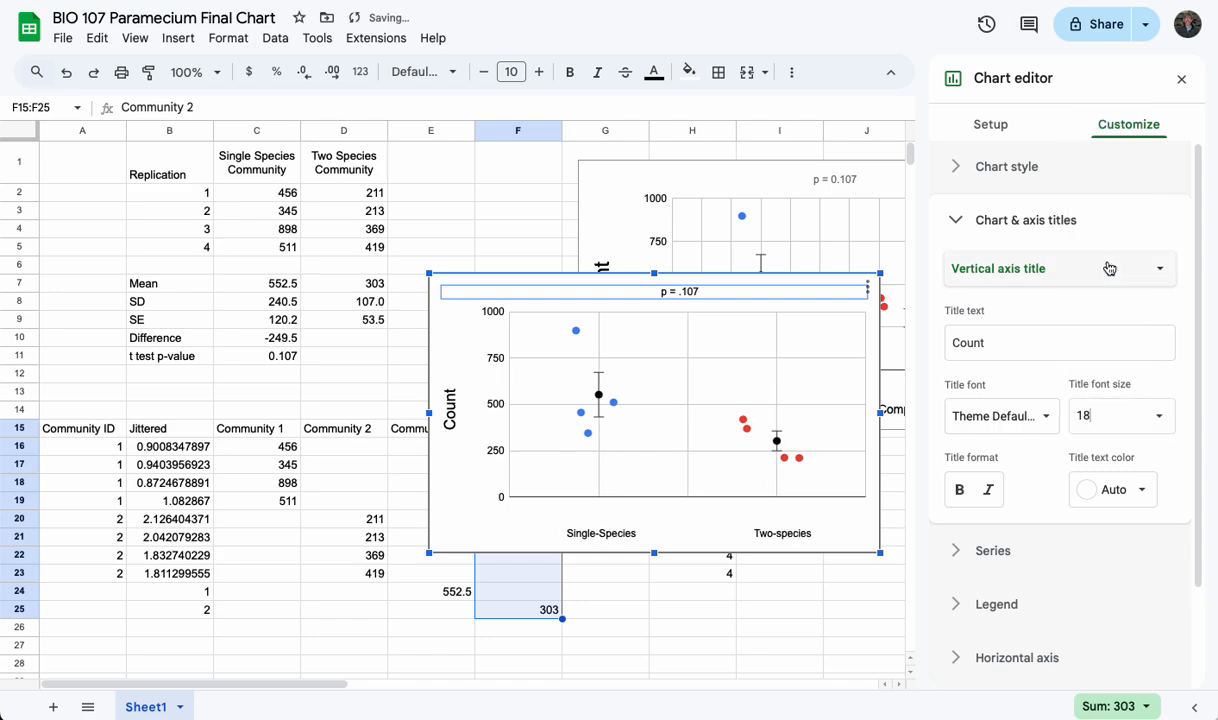
Set the horizontal axis title's font size to 14 and collapse the chart and axis title settings
{"action": "left_click", "coordinate": [1072, 273]}
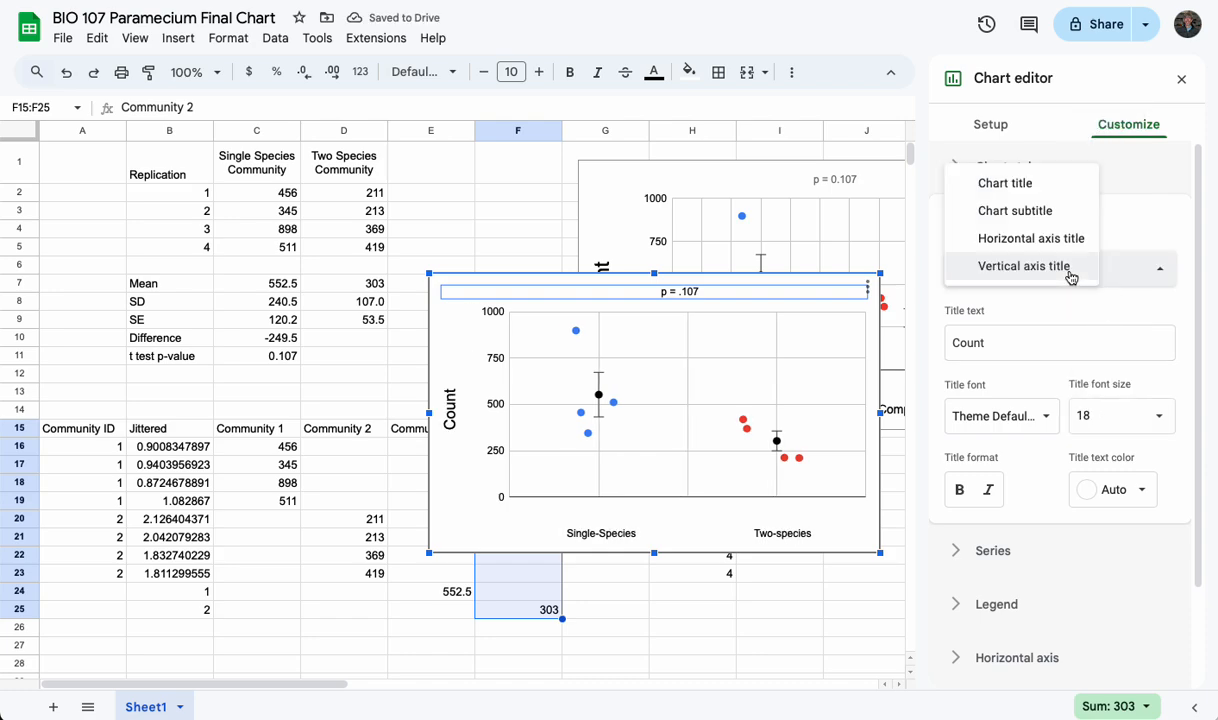
{"action": "left_click", "coordinate": [1053, 240]}
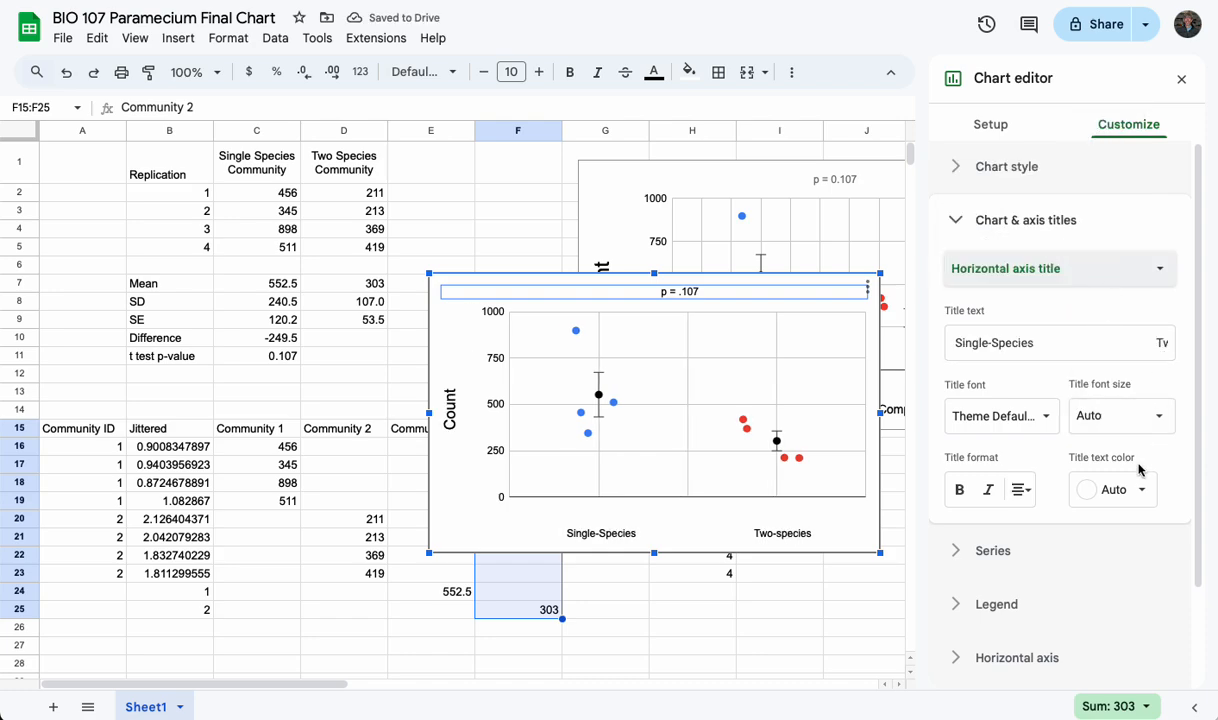
{"action": "left_click", "coordinate": [1137, 415]}
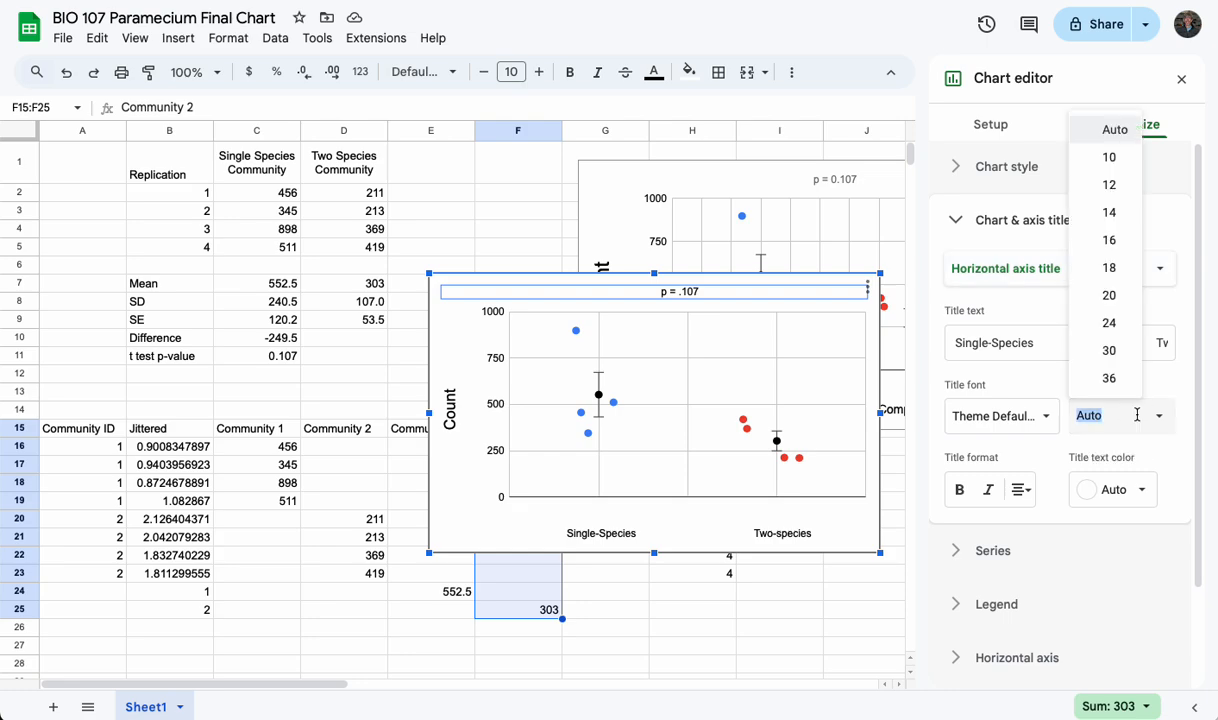
{"action": "left_click", "coordinate": [1115, 212]}
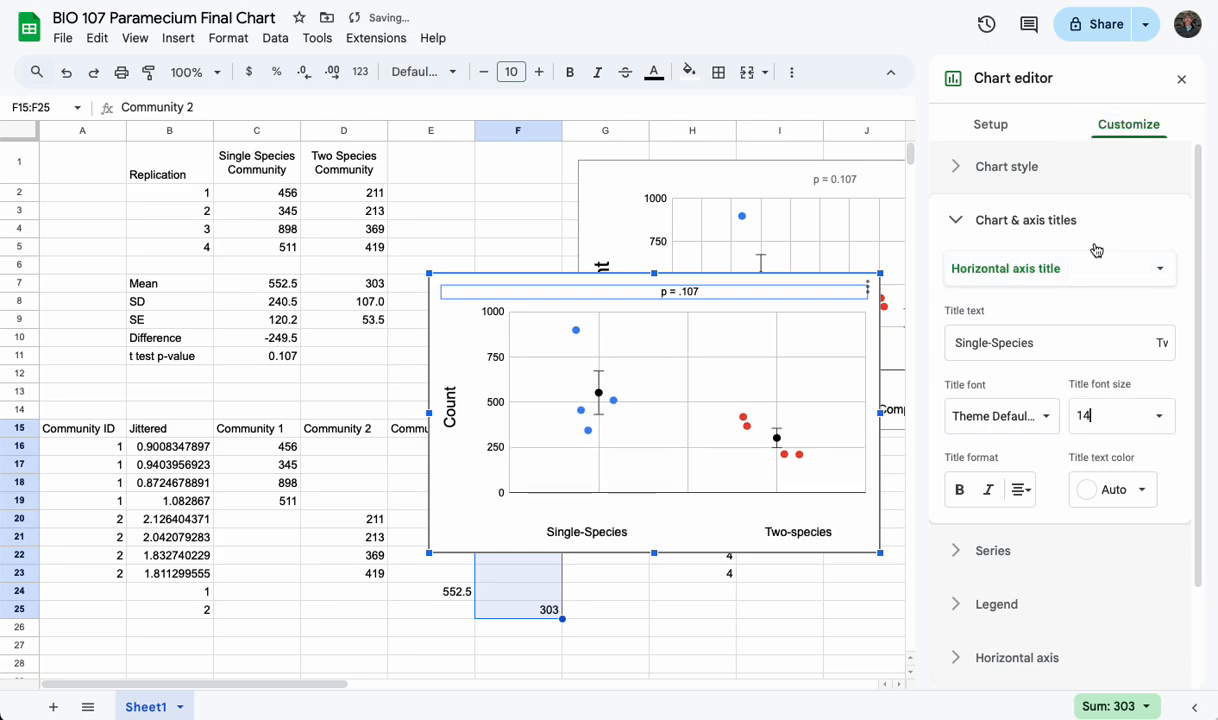
{"action": "left_click", "coordinate": [956, 221]}
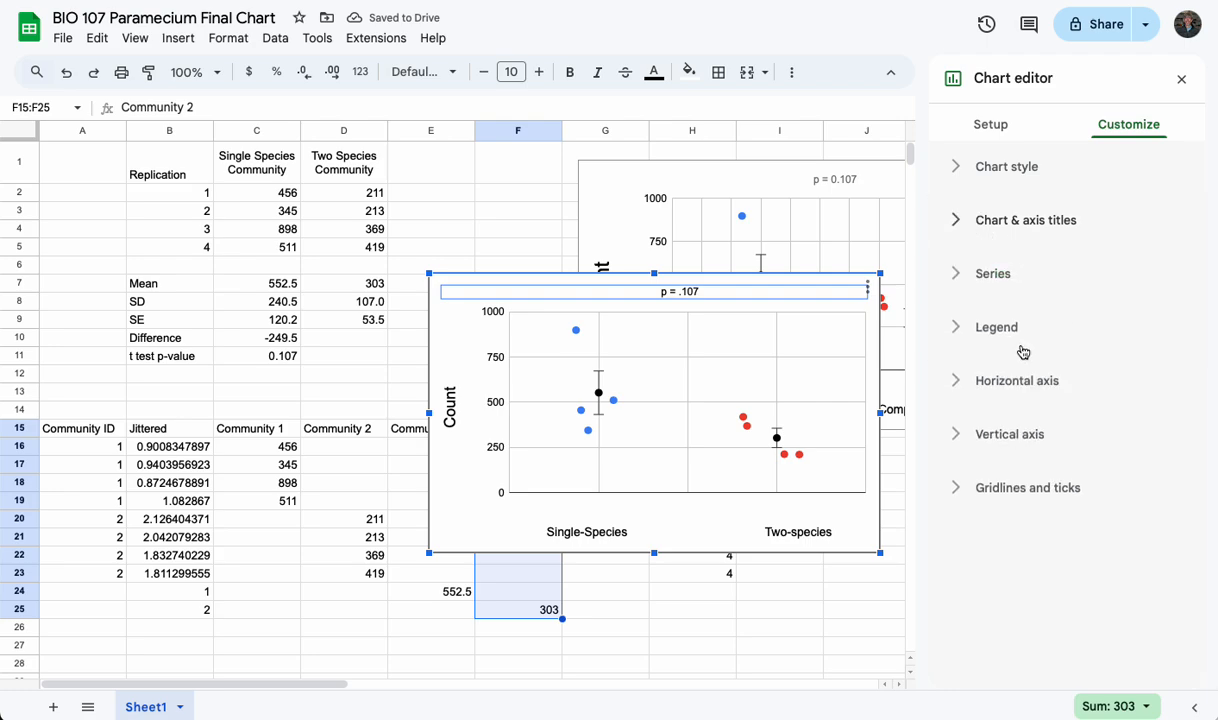
{"action": "left_click", "coordinate": [957, 381]}
{"action": "scroll", "coordinate": [1025, 443], "scroll_direction": "down", "scroll_amount": 3}
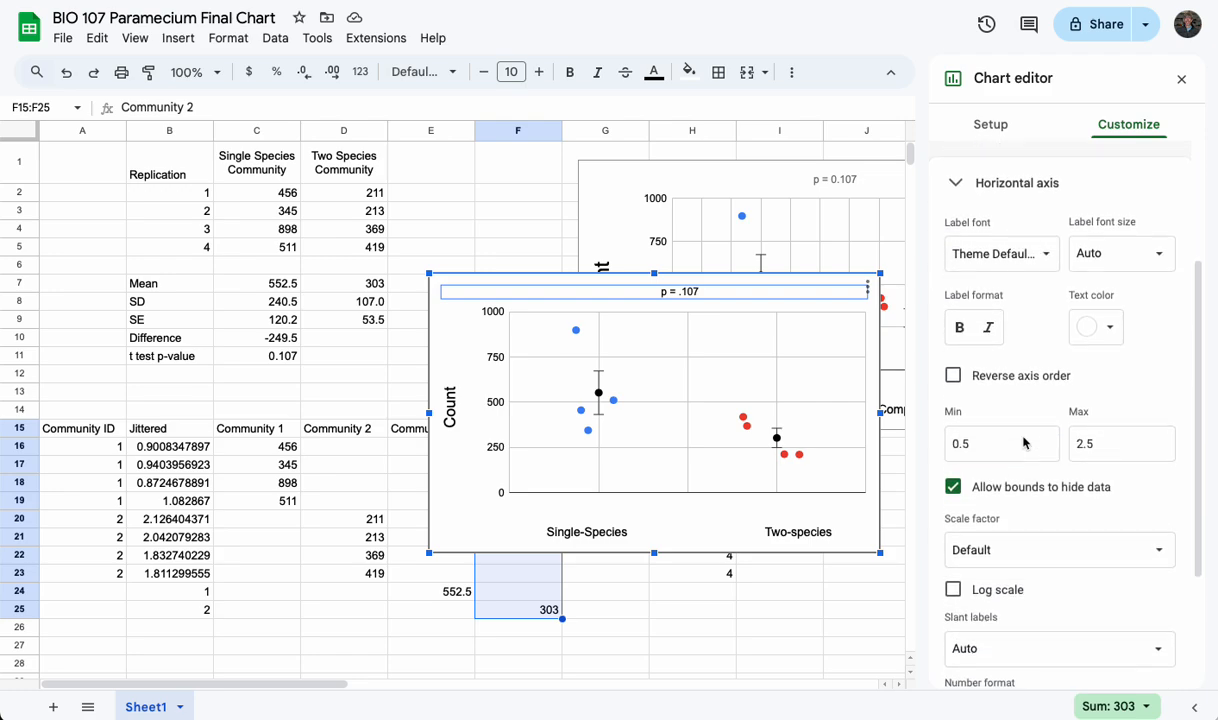
{"action": "scroll", "coordinate": [1020, 438], "scroll_direction": "up", "scroll_amount": 5}
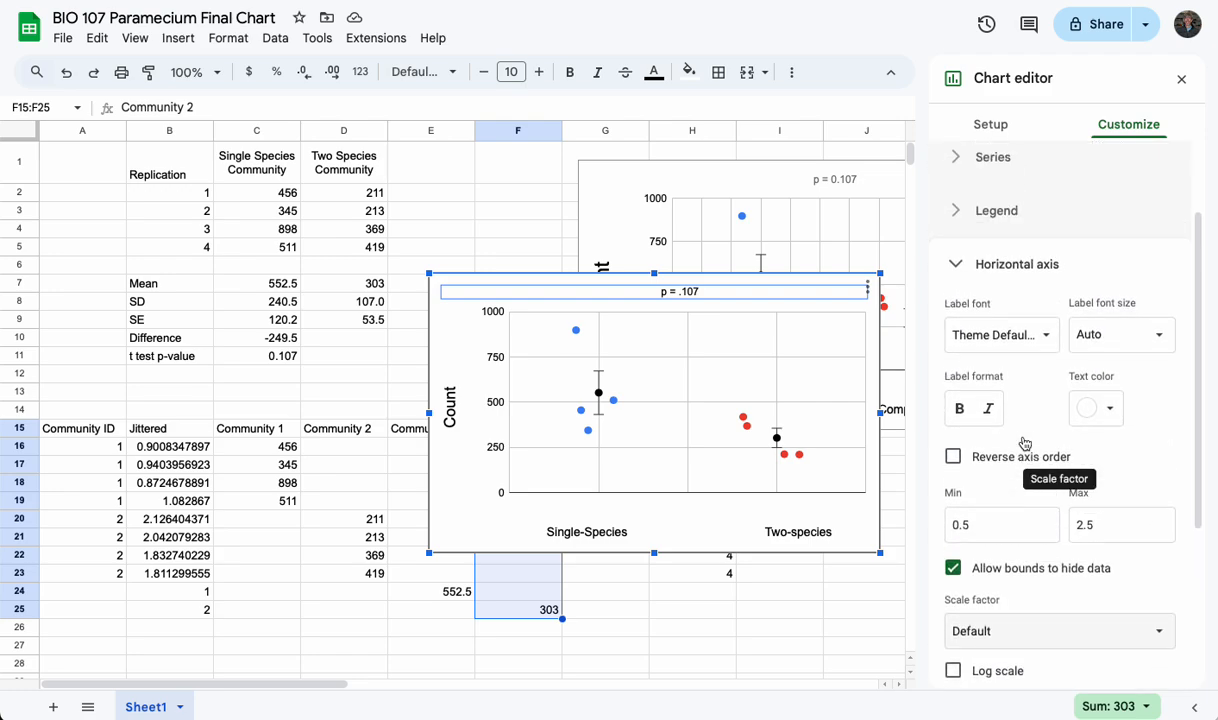
{"action": "left_click", "coordinate": [957, 390]}
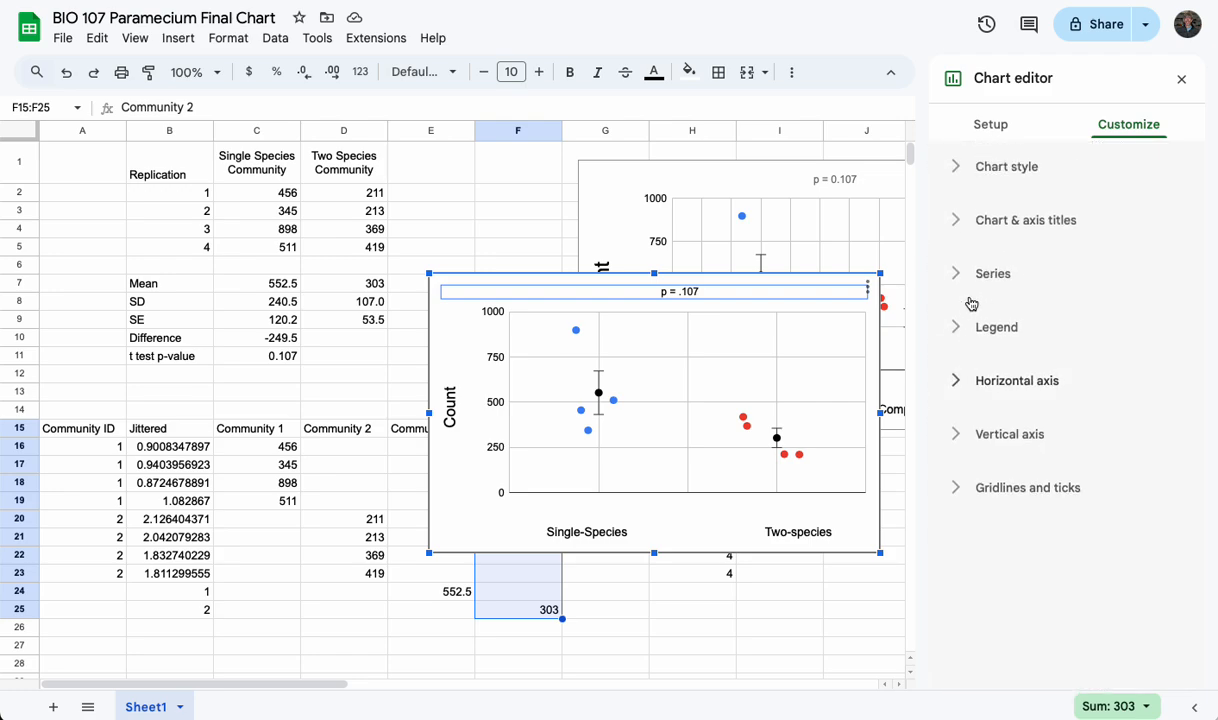
Remove spaces between "Single-Species" and "Two-species" in the horizontal axis title to bring the two labels closer under their data
{"action": "left_click", "coordinate": [955, 221]}
{"action": "scroll", "coordinate": [1010, 368], "scroll_direction": "down", "scroll_amount": 1}
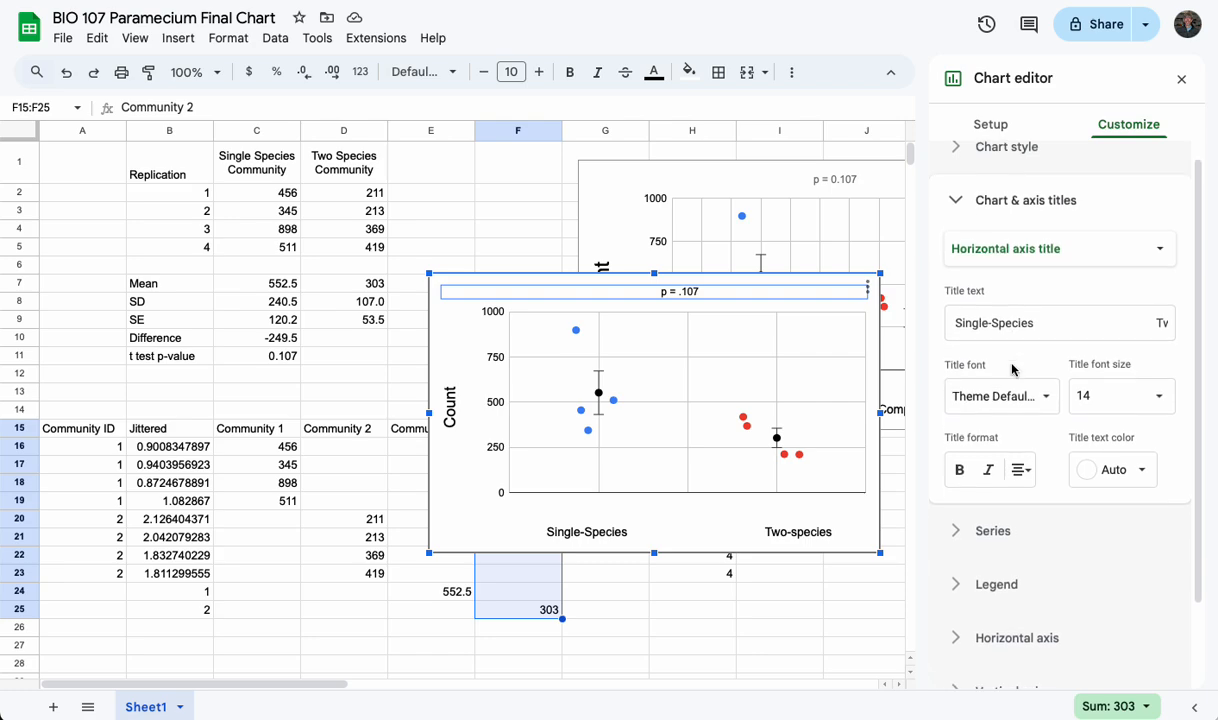
{"action": "left_click", "coordinate": [1101, 322]}
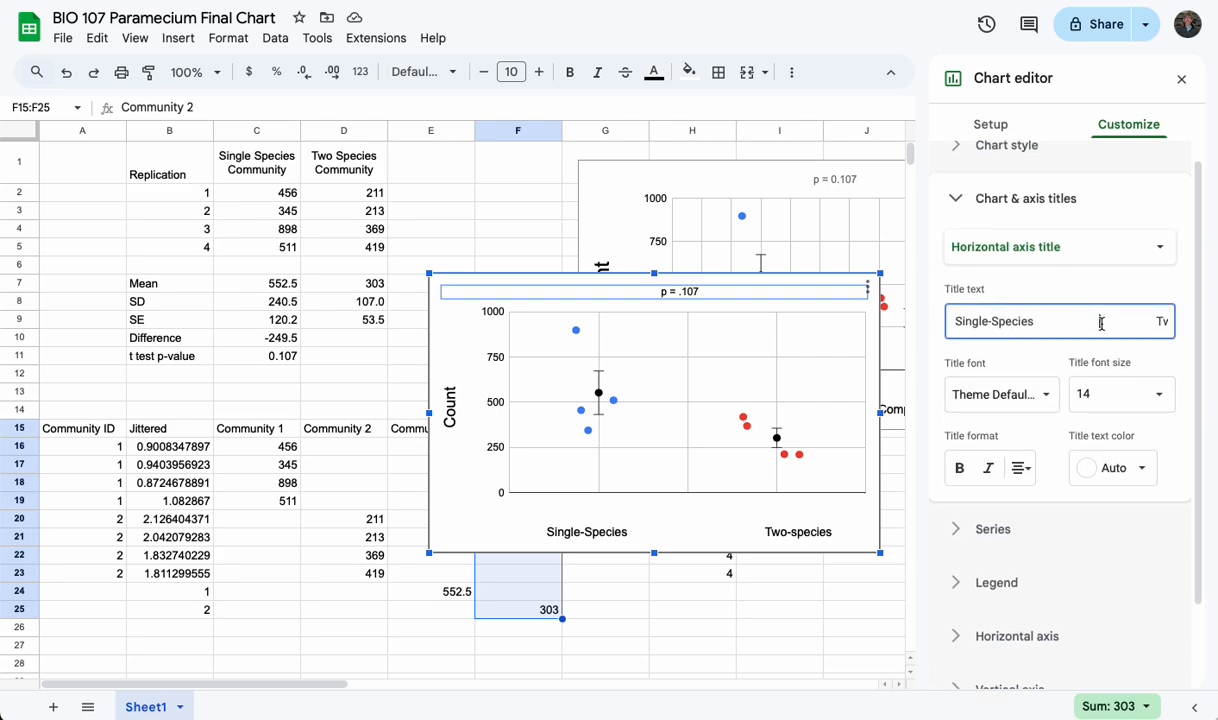
{"action": "key", "text": "BackSpace"}
{"action": "key", "text": "BackSpace"}
{"action": "key", "text": "BackSpace"}
{"action": "key", "text": "BackSpace"}
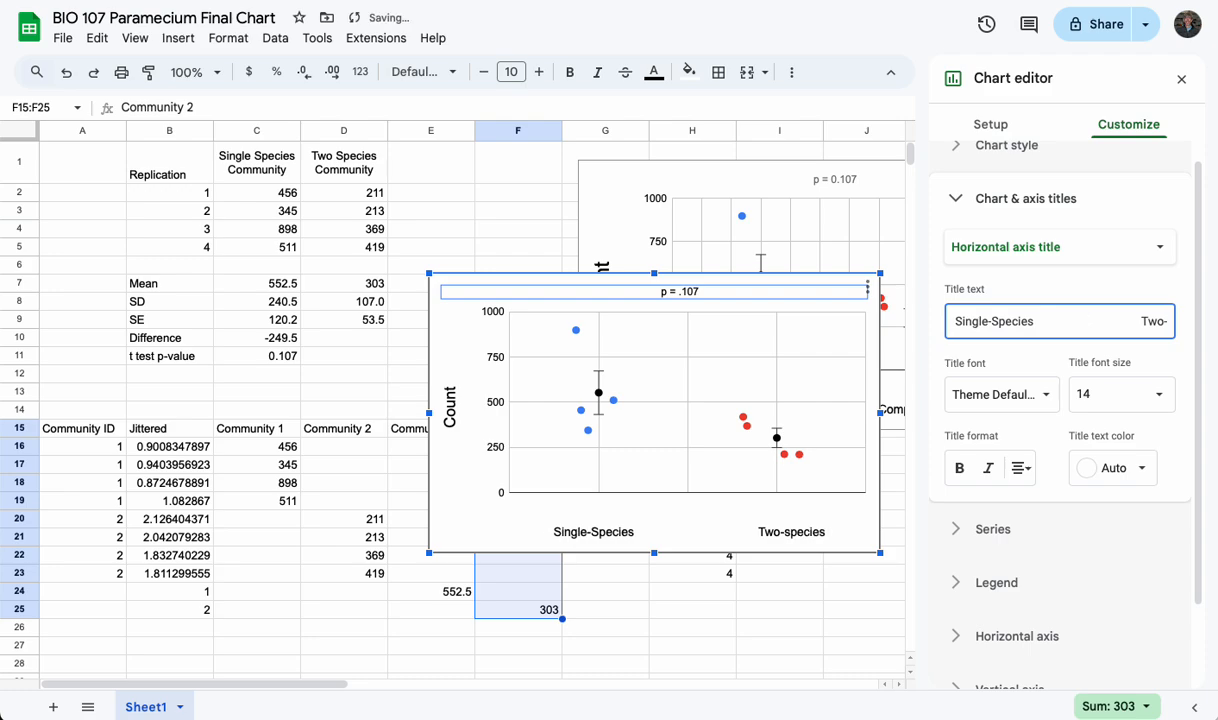
{"action": "key", "text": "BackSpace"}
{"action": "key", "text": "BackSpace"}
{"action": "key", "text": "BackSpace"}
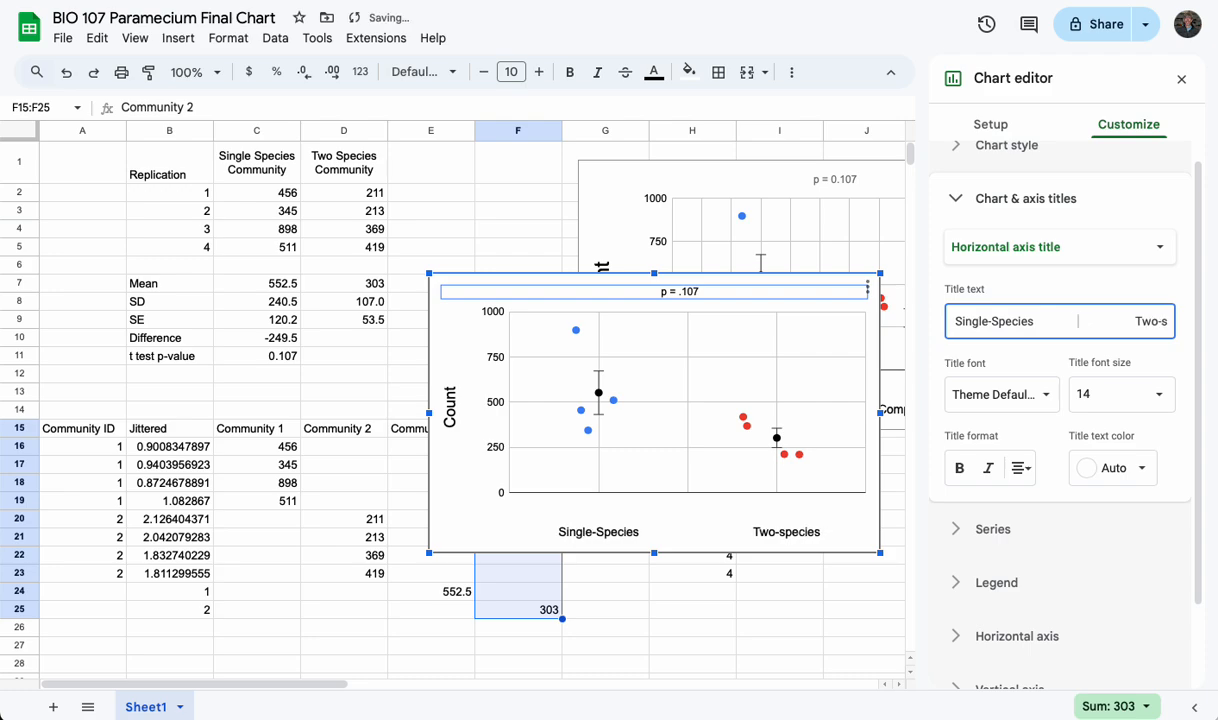
{"action": "key", "text": "BackSpace"}
{"action": "key", "text": "BackSpace"}
{"action": "key", "text": "BackSpace"}
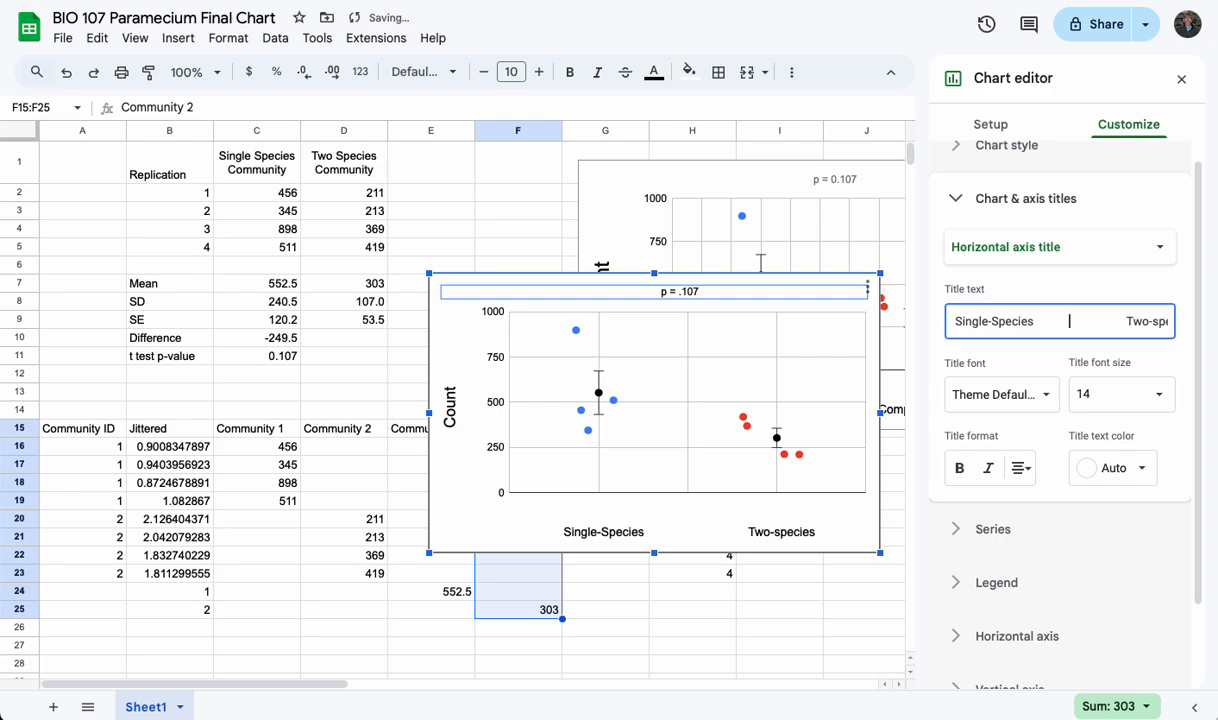
{"action": "key", "text": "BackSpace"}
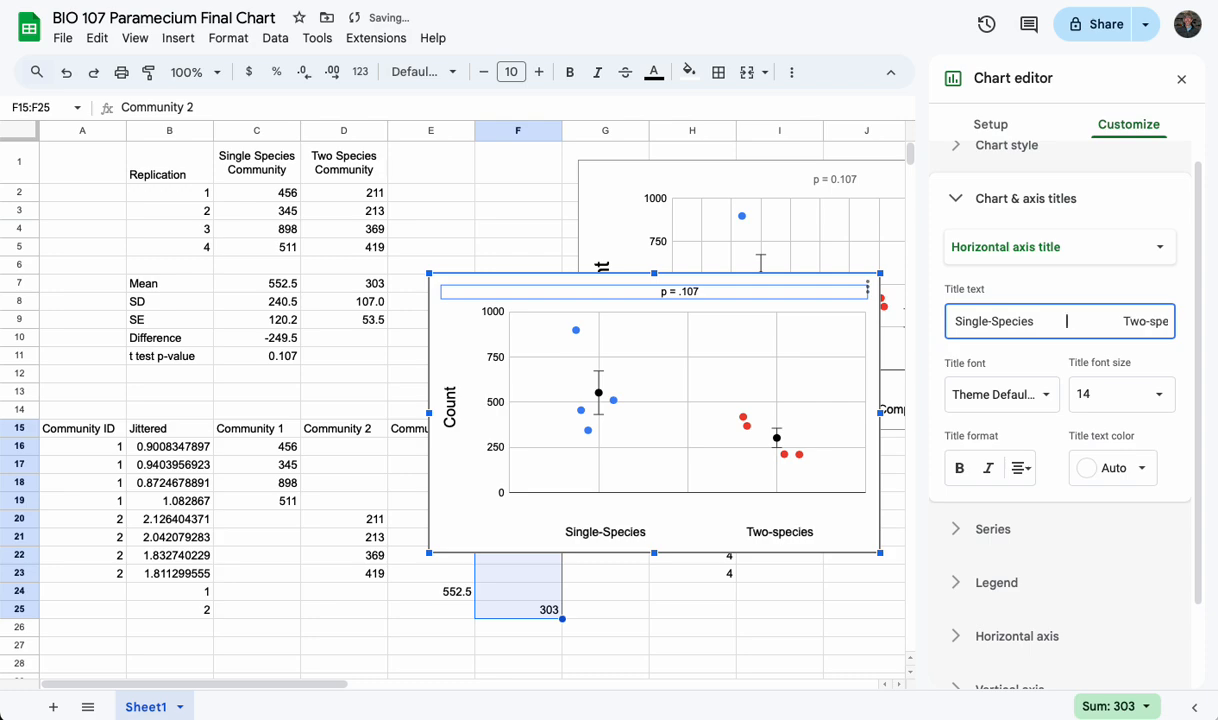
{"action": "key", "text": "BackSpace"}
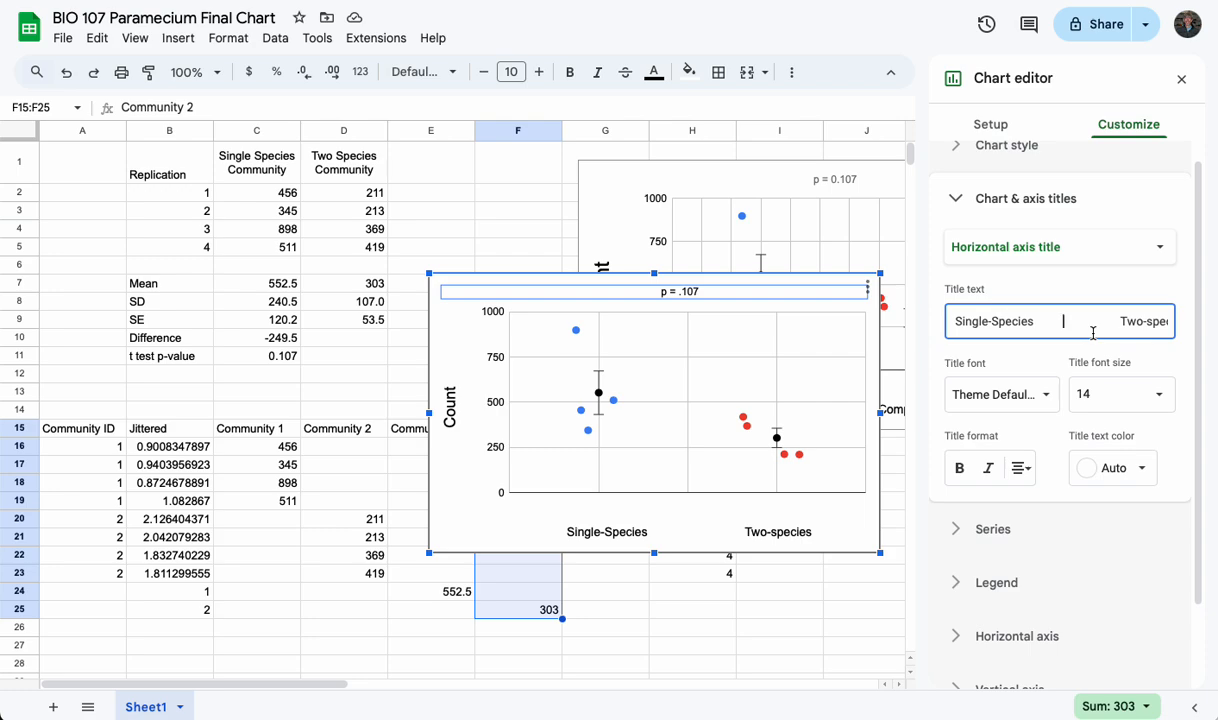
Delete the trailing spaces after "Two-species" in the horizontal axis title and close the chart editor
{"action": "left_click_drag", "start_coordinate": [1137, 321], "coordinate": [1162, 317]}
{"action": "left_click", "coordinate": [1163, 330]}
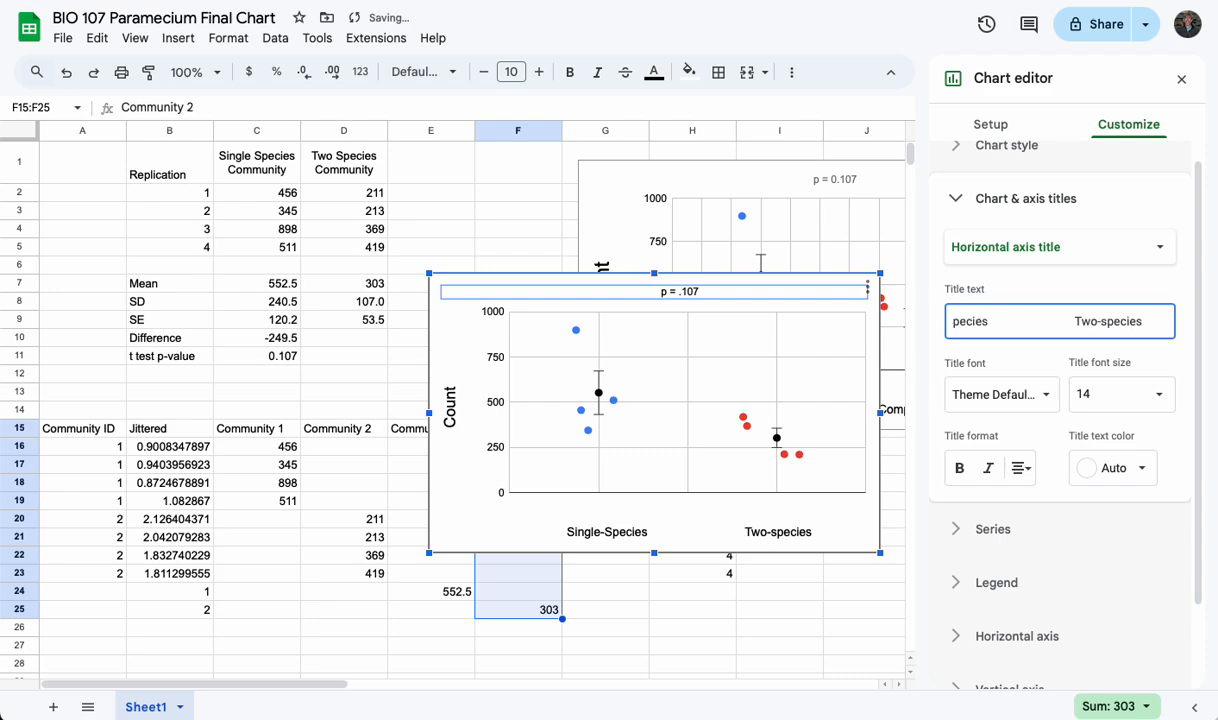
{"action": "key", "text": "BackSpace"}
{"action": "key", "text": "BackSpace"}
{"action": "key", "text": "BackSpace"}
{"action": "key", "text": "BackSpace"}
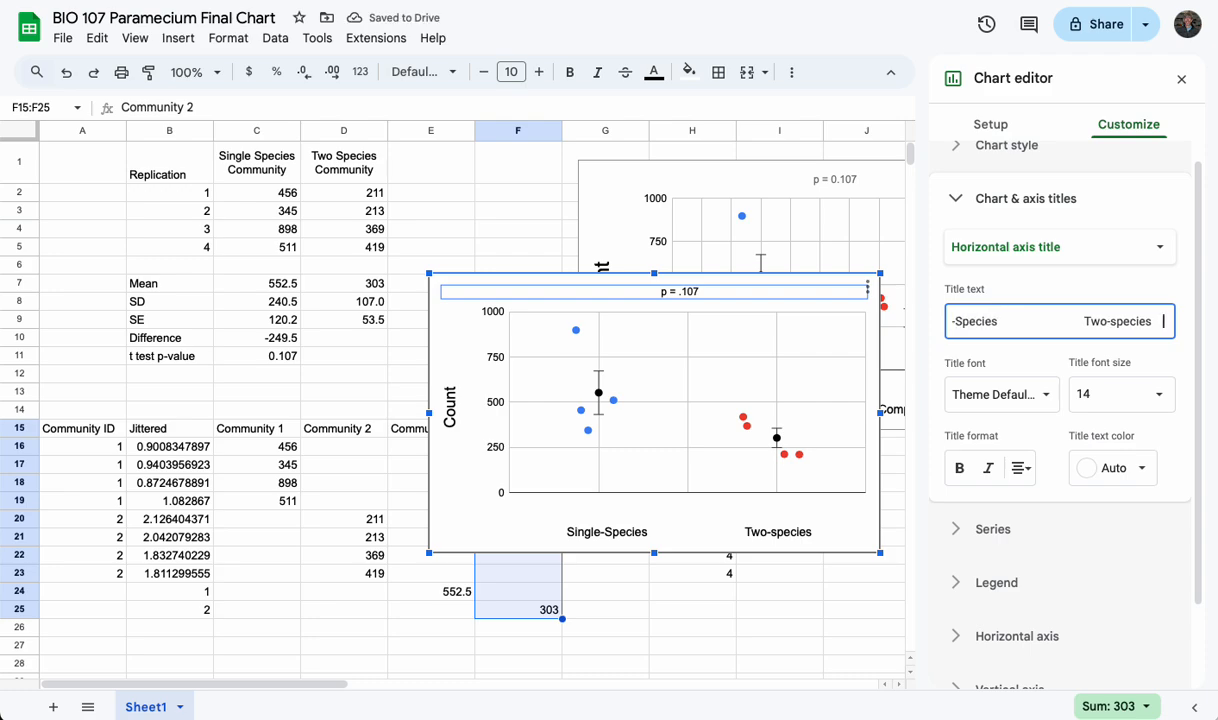
{"action": "key", "text": "BackSpace"}
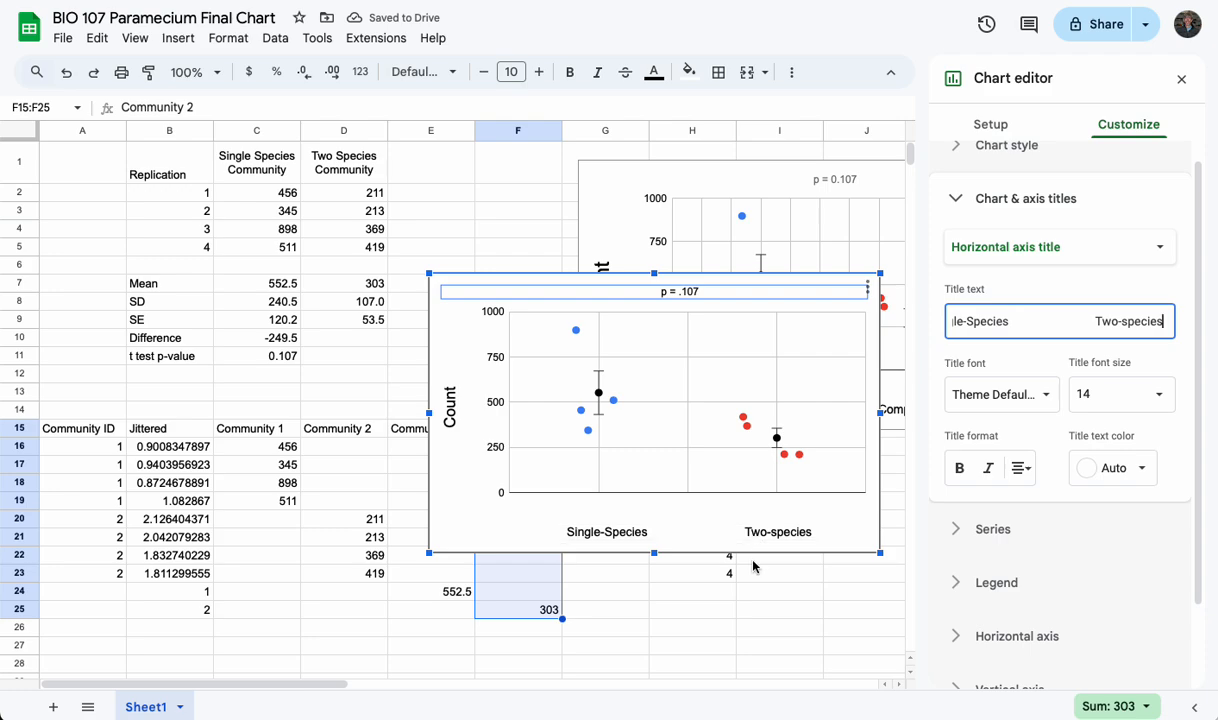
{"action": "left_click", "coordinate": [1183, 81]}
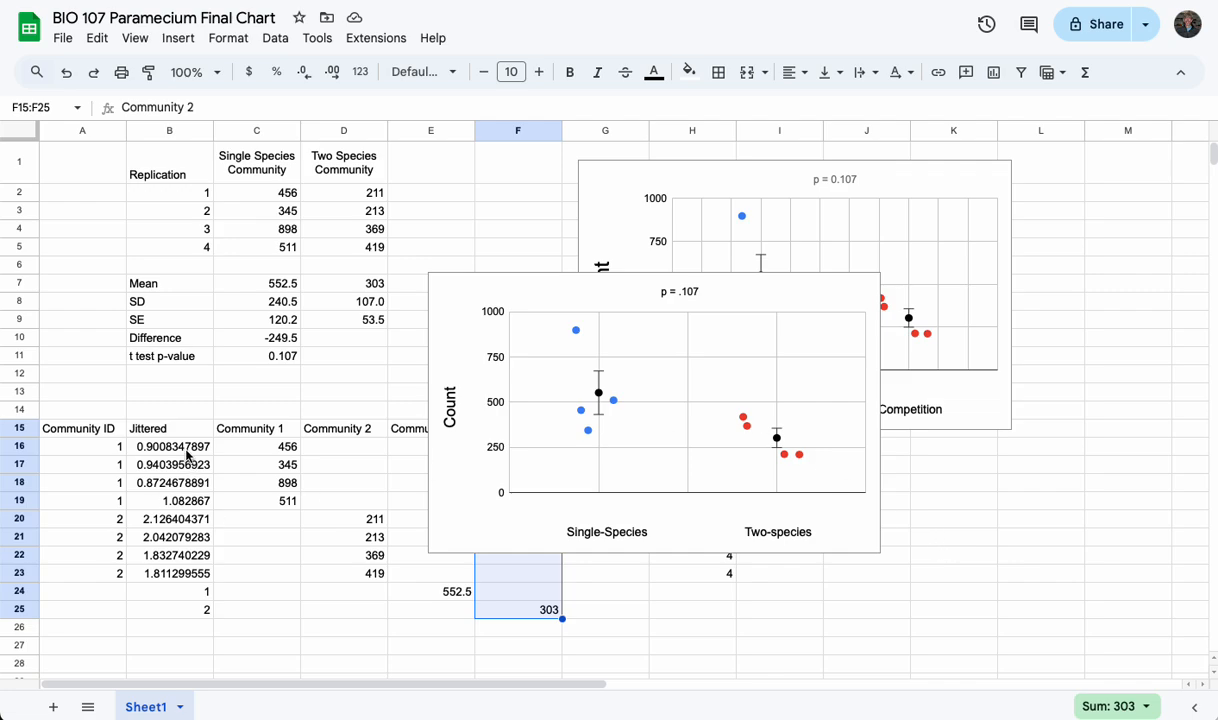
Copy the jittered formulas in B16:B23 and paste them back in place as values only
{"action": "left_click_drag", "start_coordinate": [185, 447], "coordinate": [176, 587]}
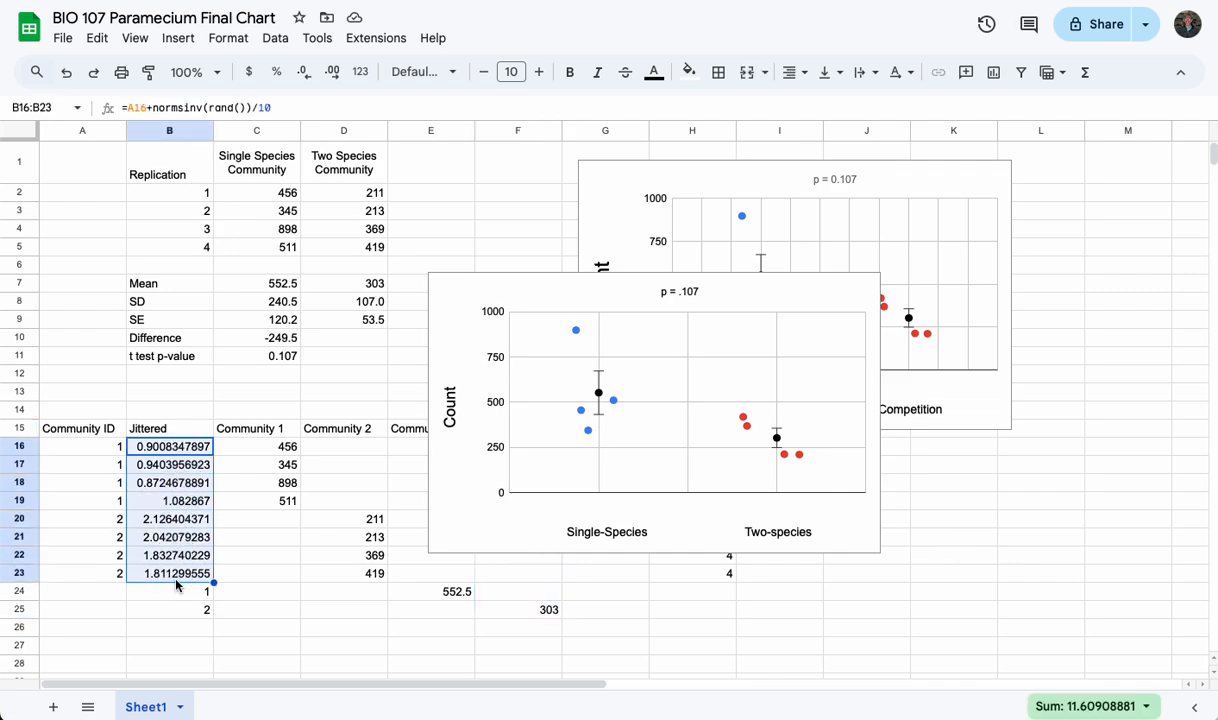
{"action": "left_click", "coordinate": [64, 588]}
{"action": "left_click", "coordinate": [150, 446]}
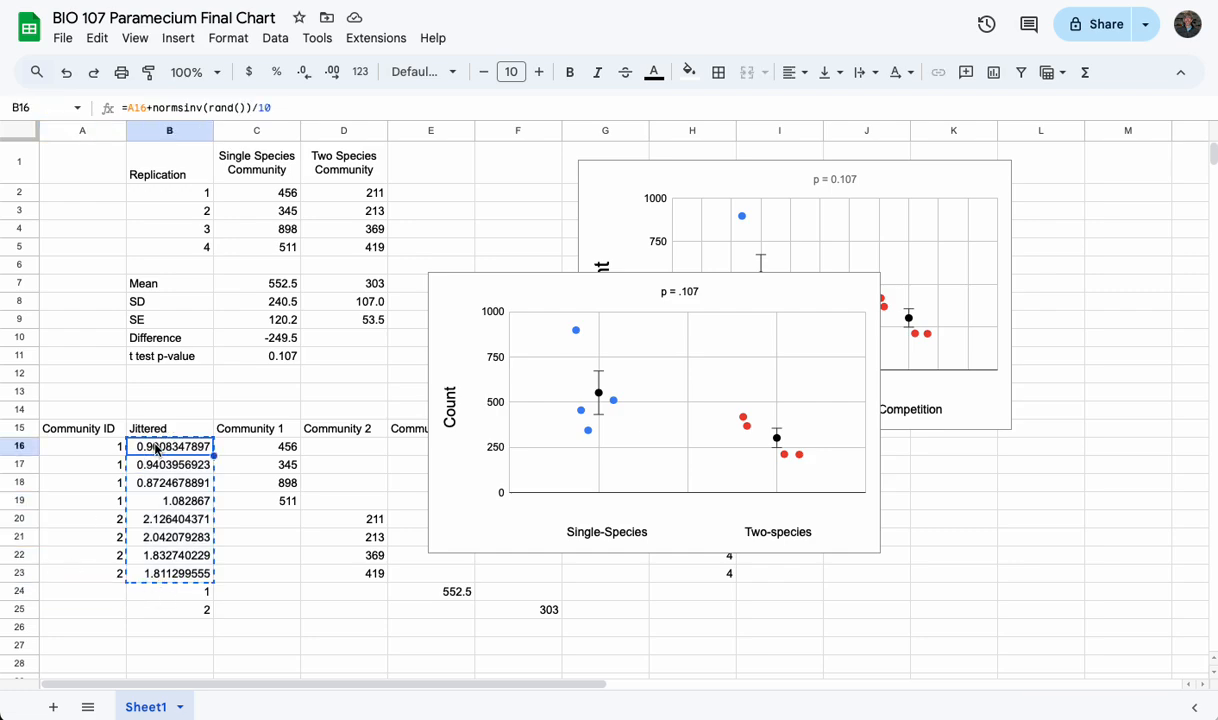
{"action": "left_click", "coordinate": [97, 38]}
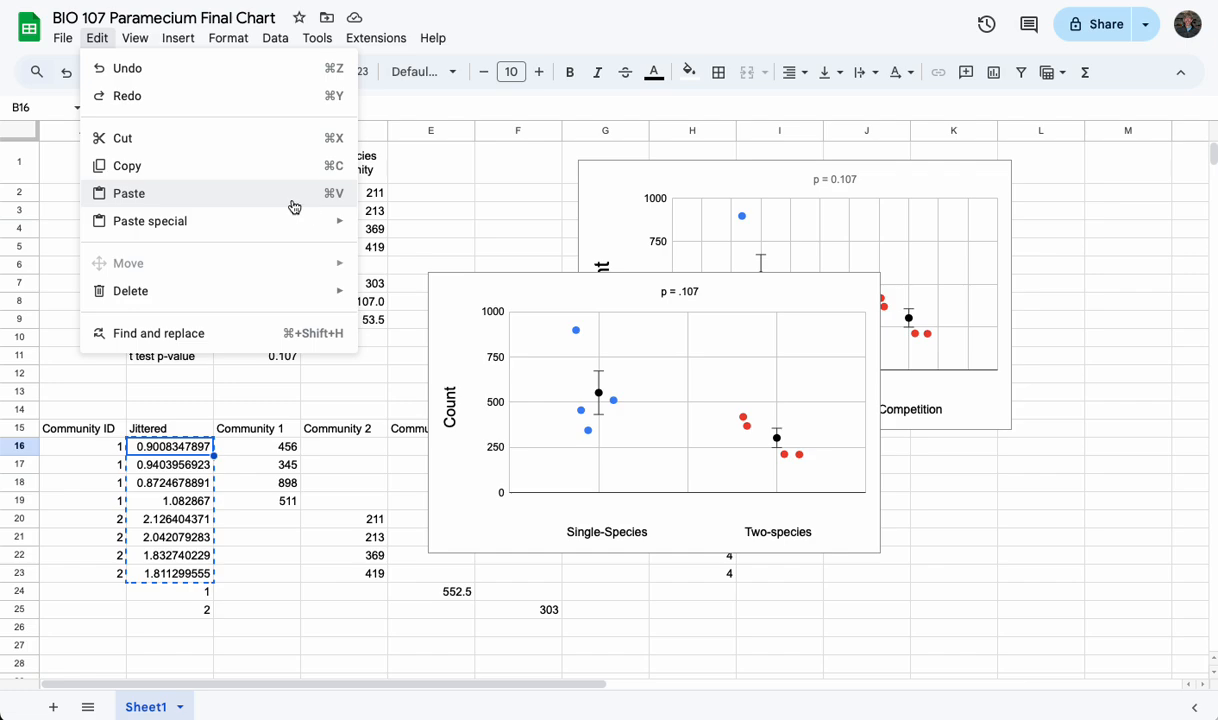
{"action": "mouse_move", "coordinate": [293, 222]}
{"action": "left_click", "coordinate": [385, 228]}
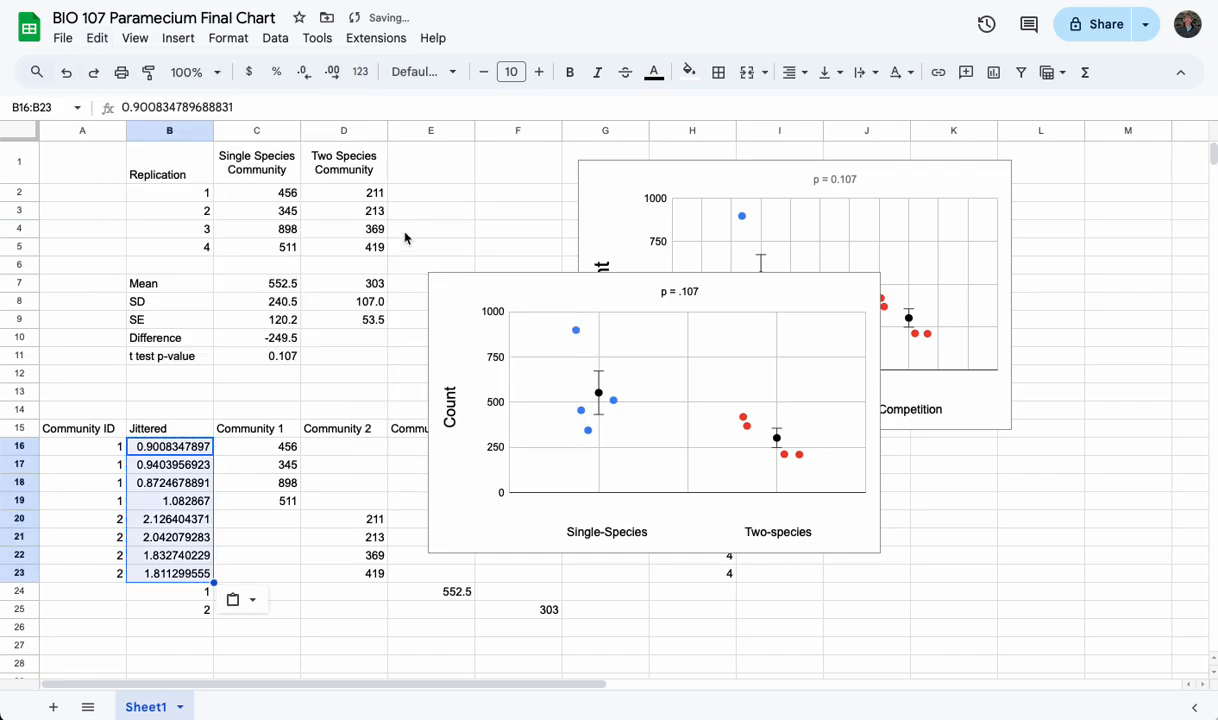
{"action": "left_click", "coordinate": [336, 648]}
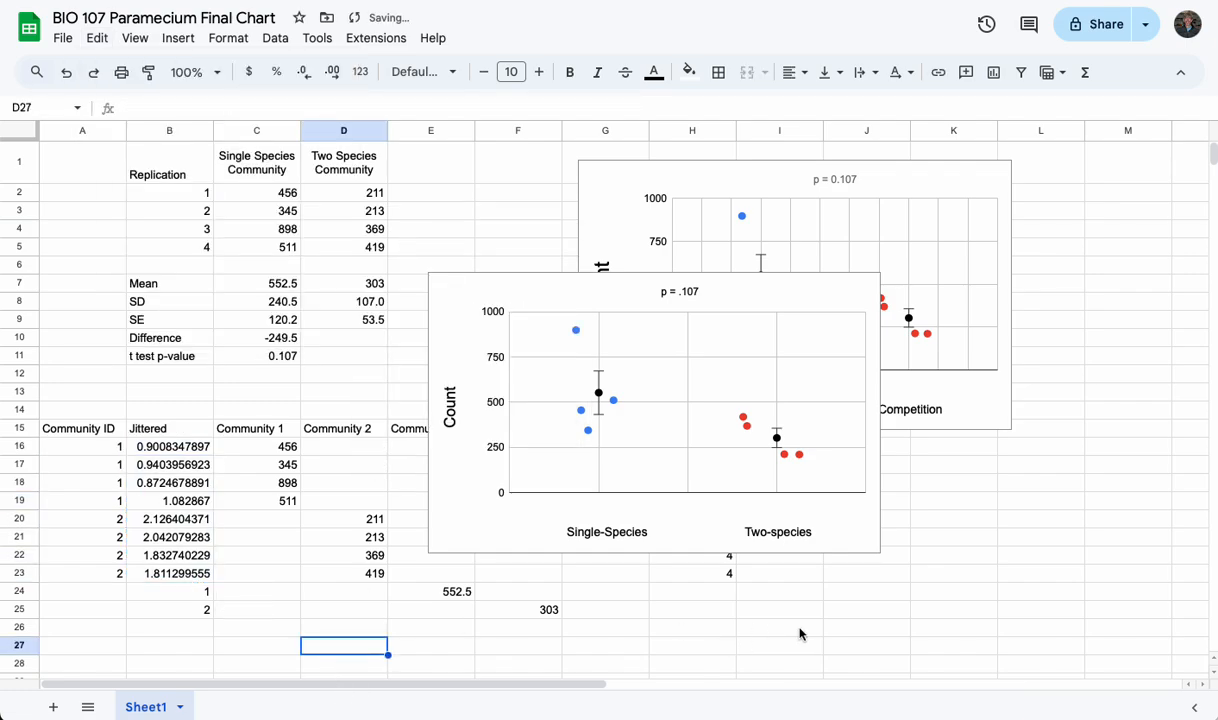
Enter 5 in each of the cells I24, I25 and I26 to test whether the jittered values stay fixed
{"action": "left_click", "coordinate": [746, 599]}
{"action": "type", "text": "5"}
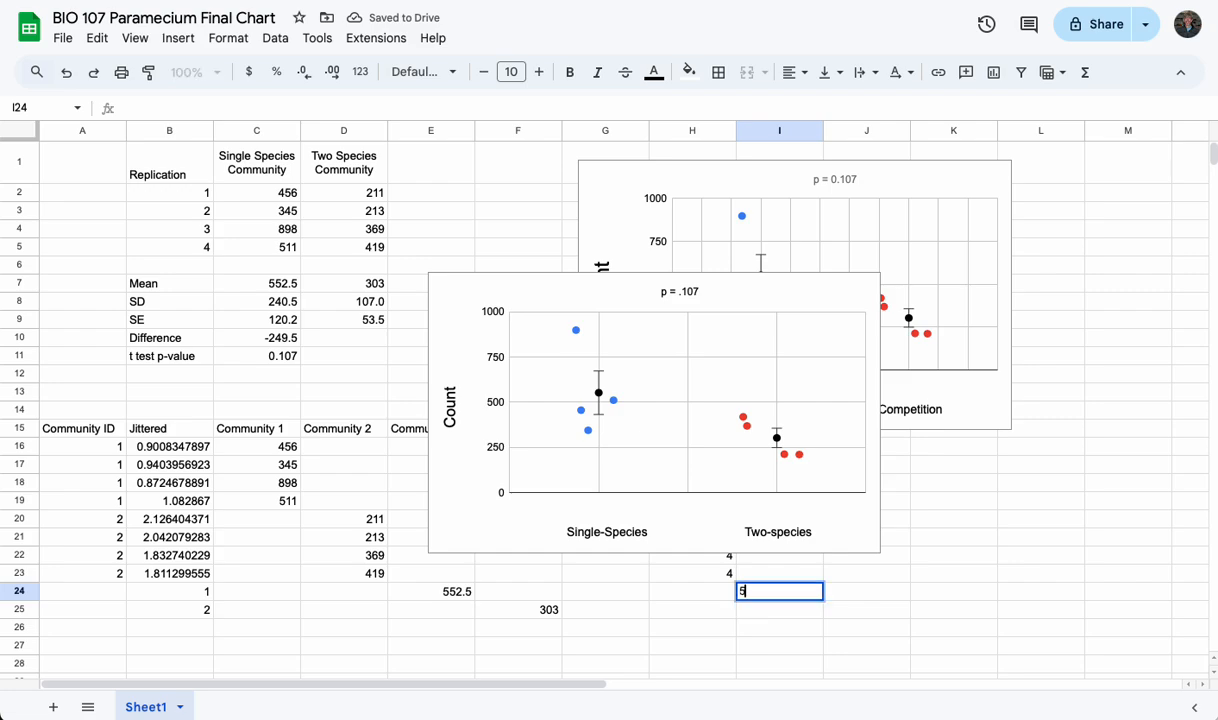
{"action": "key", "text": "Return"}
{"action": "type", "text": "5"}
{"action": "key", "text": "Return"}
{"action": "type", "text": "5"}
{"action": "key", "text": "Return"}
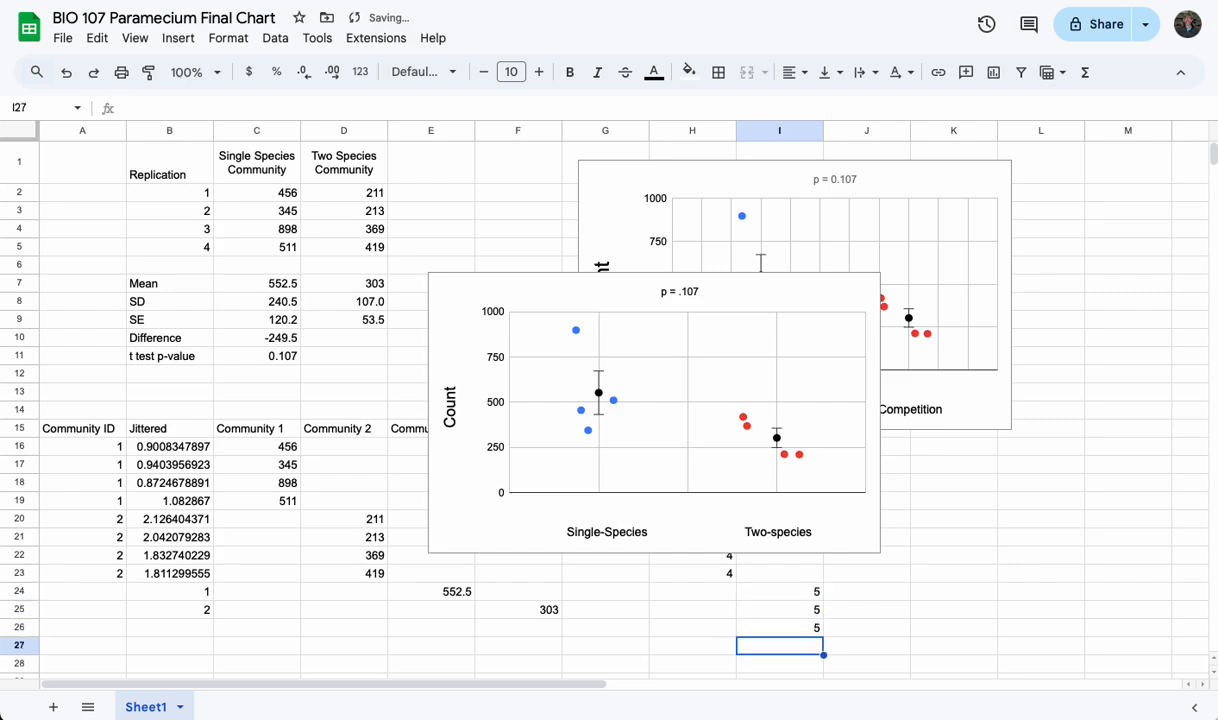